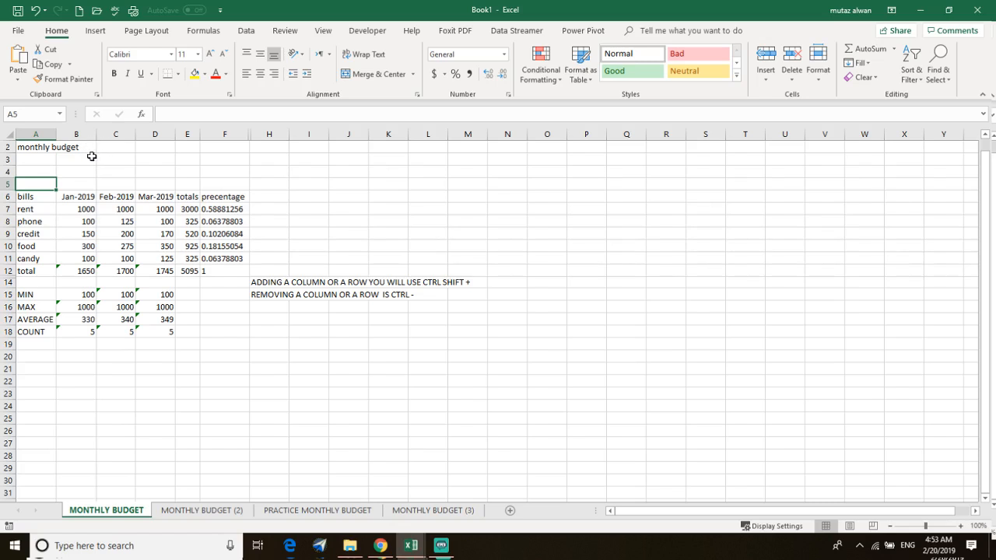
- Set the font size of the "monthly budget" title to 28
left_click(81, 147)
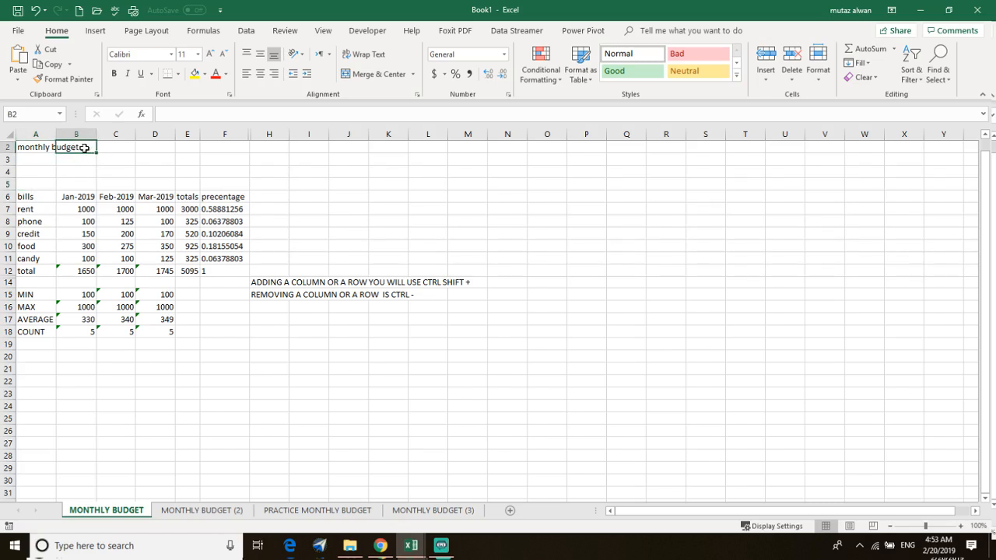
left_click_drag(87, 147, 35, 154)
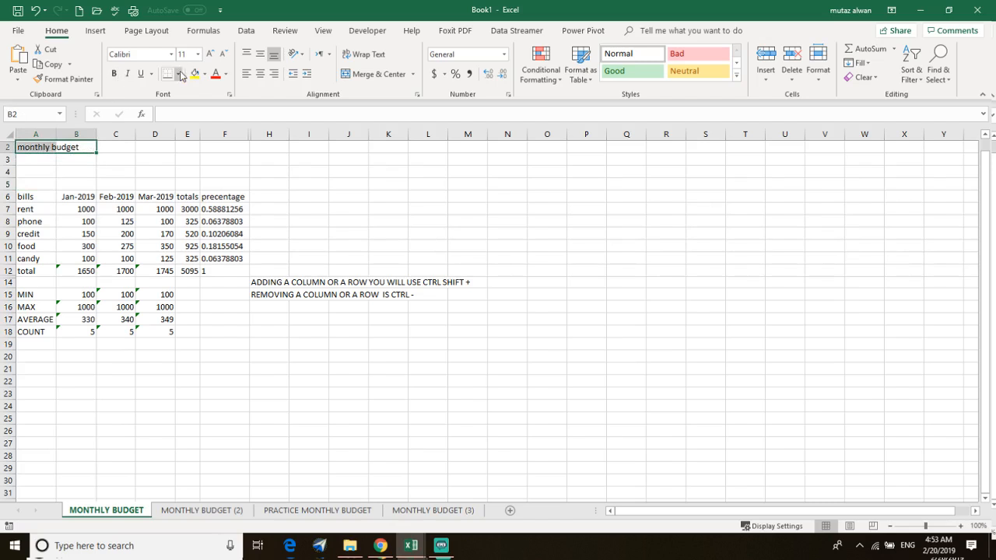
left_click(197, 55)
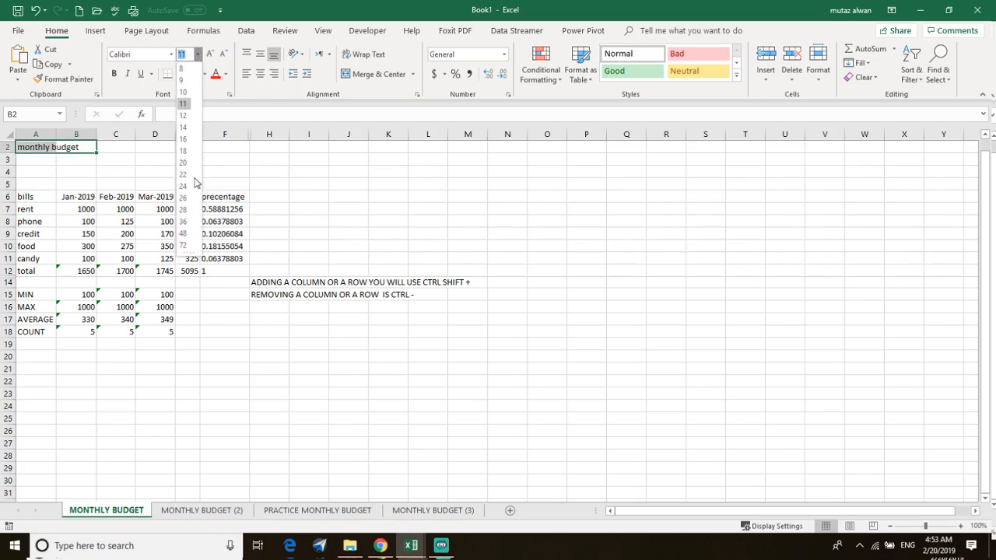
left_click(183, 208)
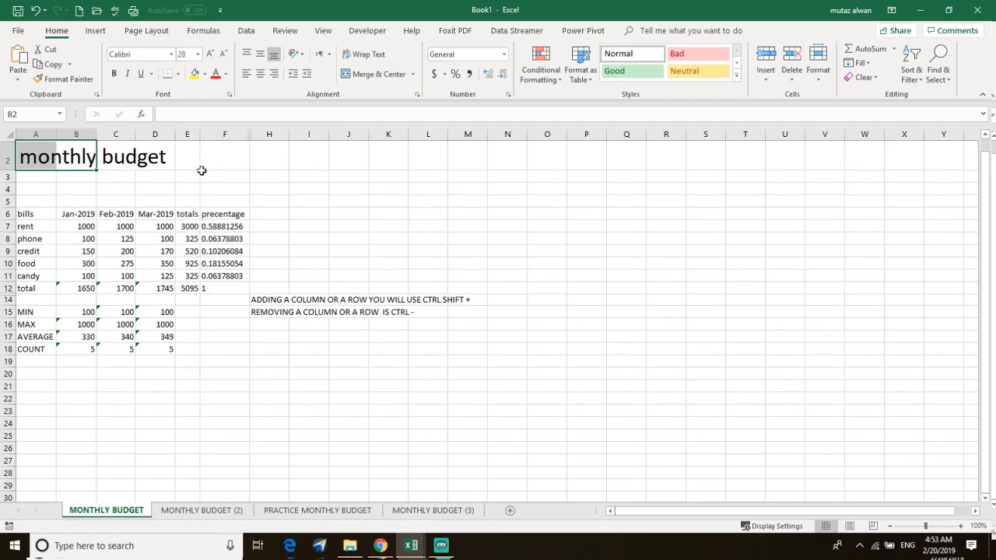
- Fill the title cells A2:D2 with the blue theme color
left_click_drag(167, 155, 35, 165)
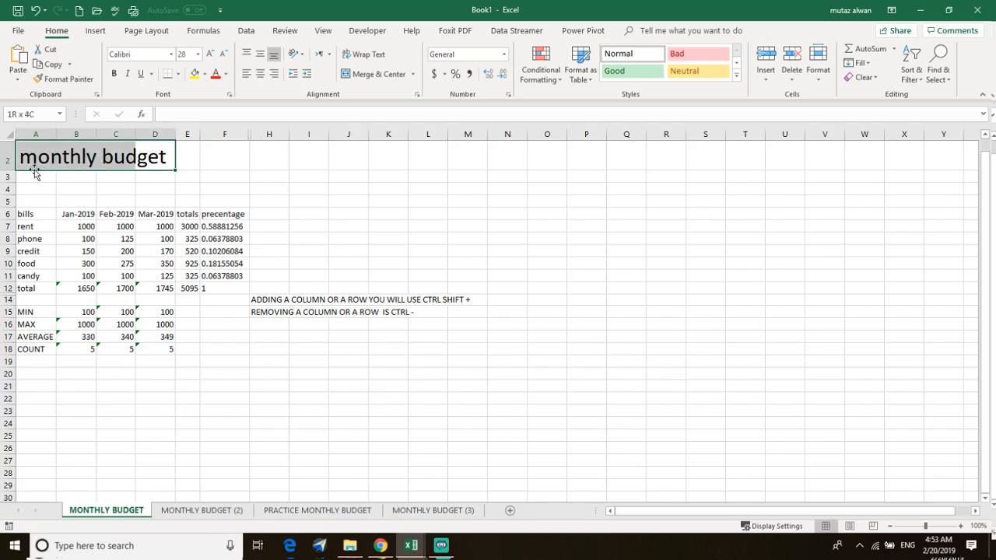
left_click(204, 78)
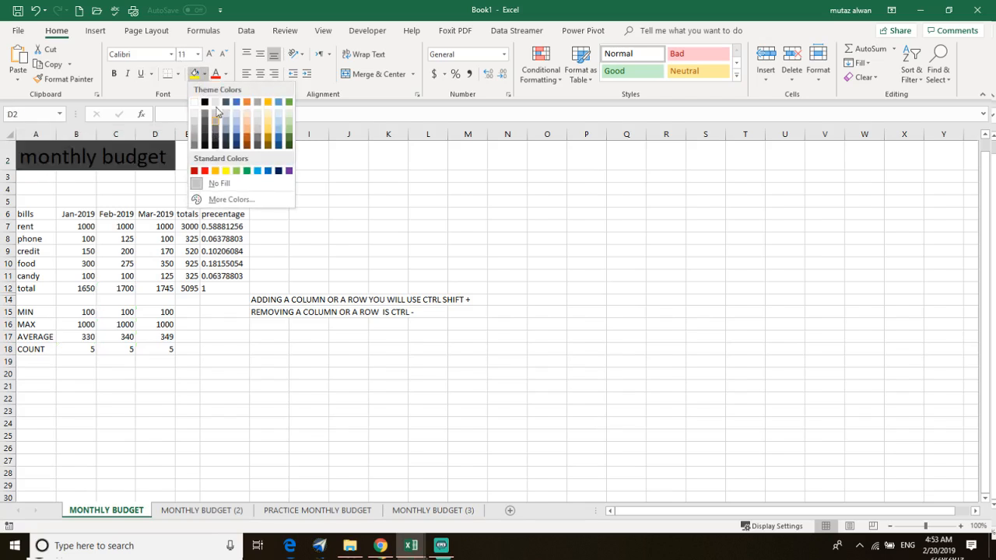
left_click(234, 102)
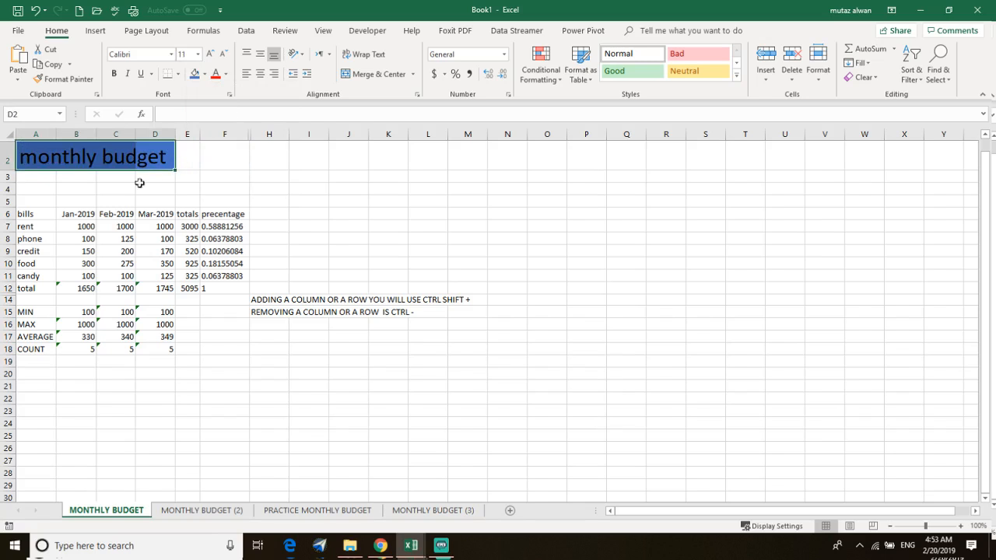
- Delete the three empty rows 3, 4 and 5 between the title and the bills table
left_click(28, 179)
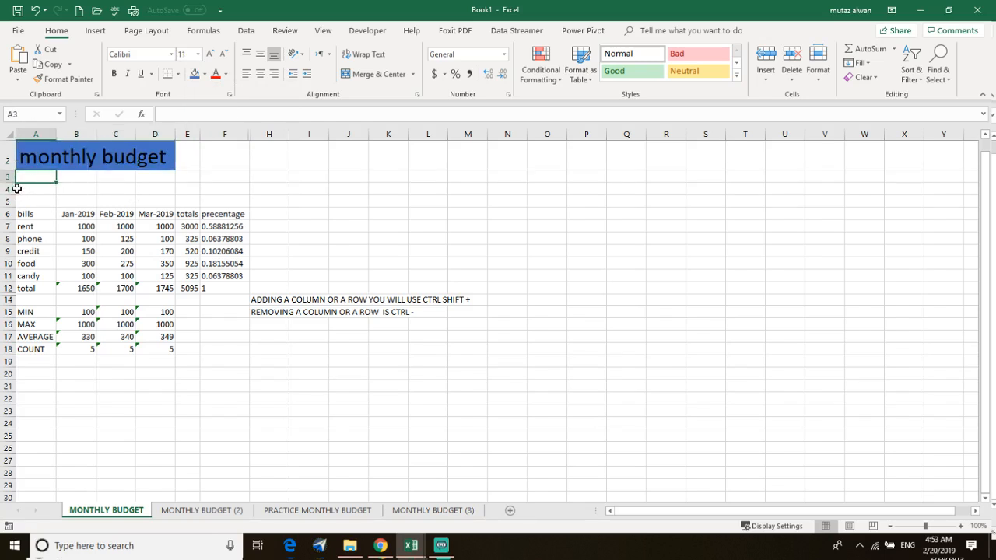
left_click(7, 190)
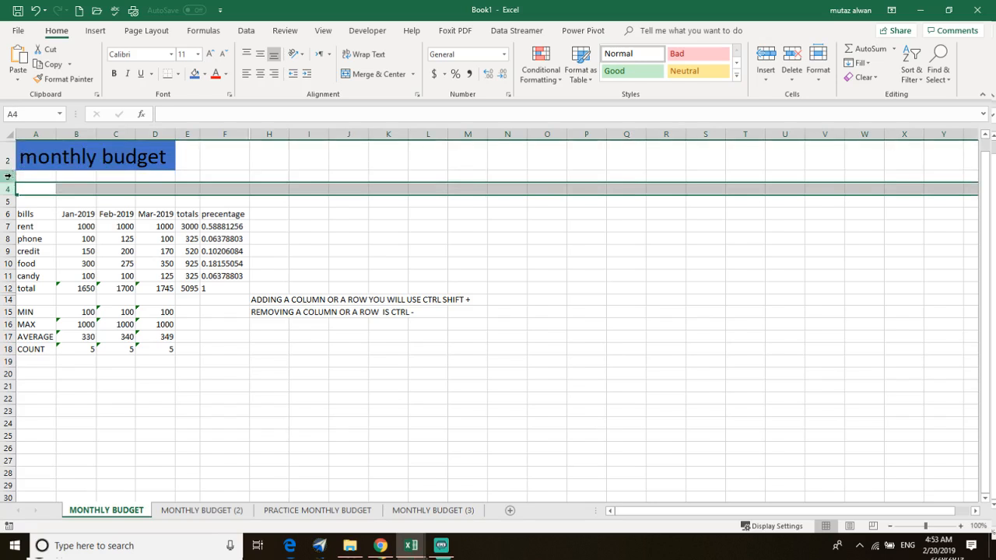
left_click(7, 176, "ctrl")
left_click(6, 202, "ctrl")
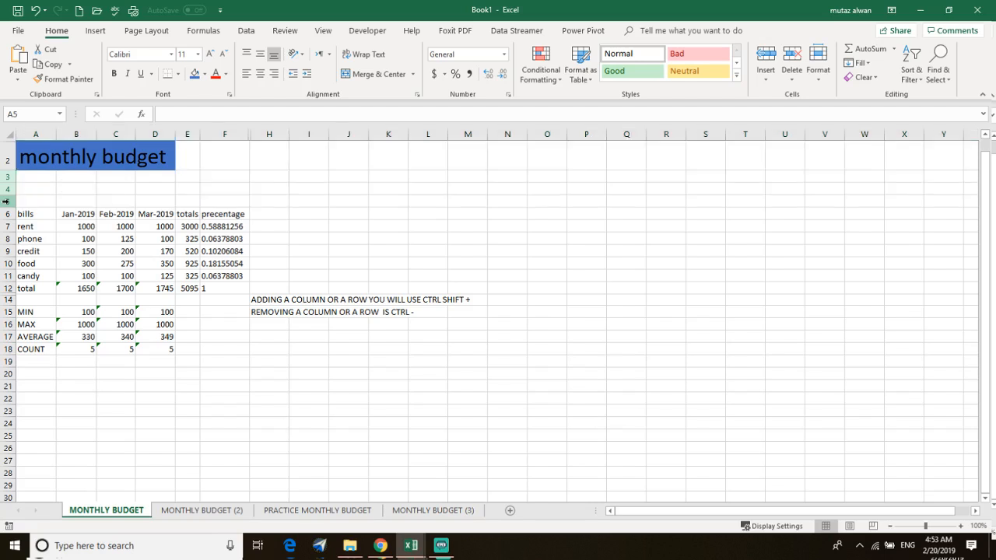
key("ctrl+minus")
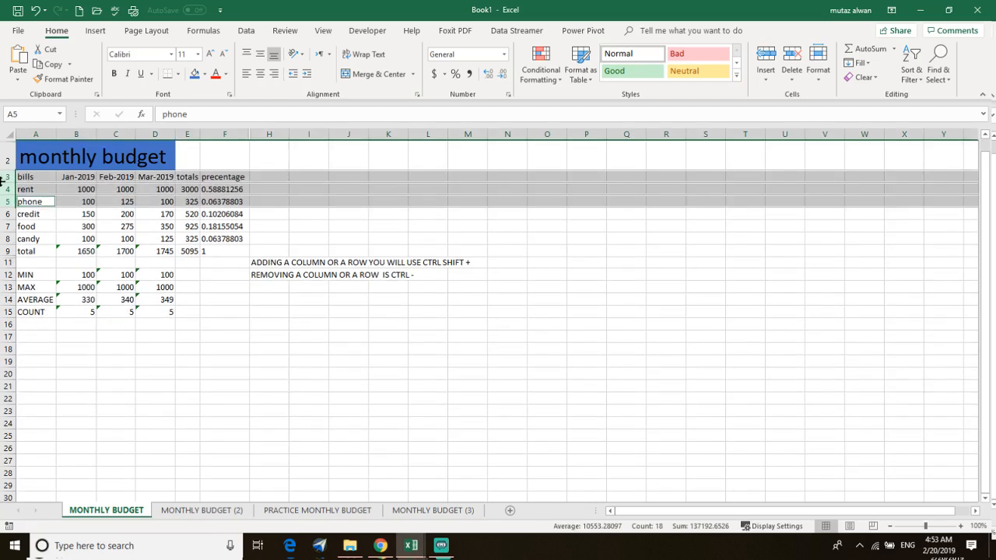
- Make header row 3 taller and fill its cells A3:F3 with the same blue as the title
left_click(21, 180)
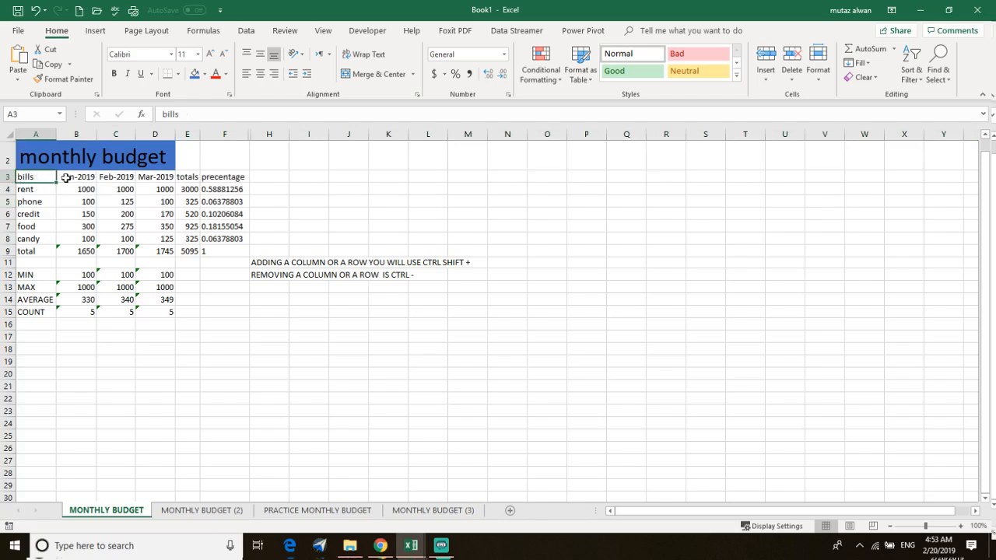
left_click_drag(9, 182, 13, 192)
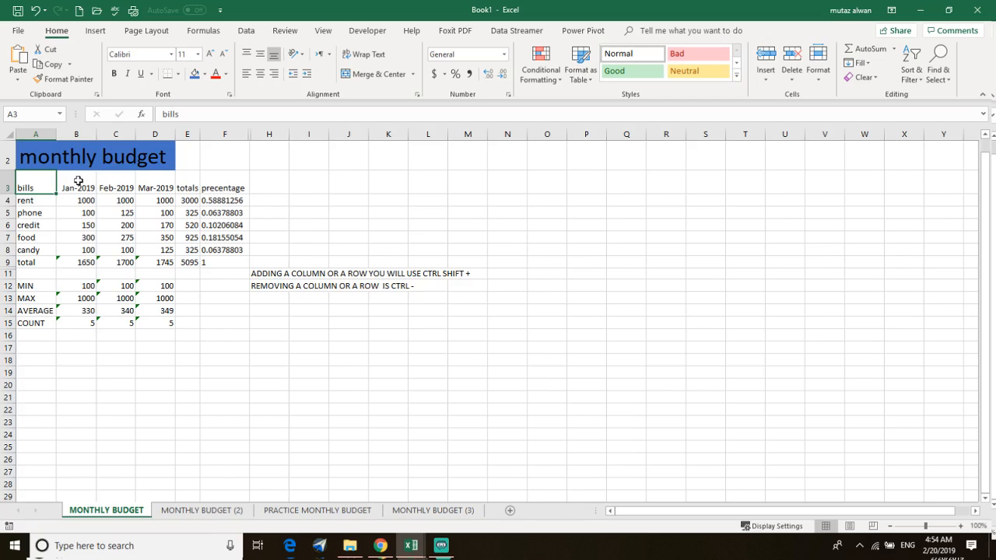
left_click_drag(78, 182, 236, 192)
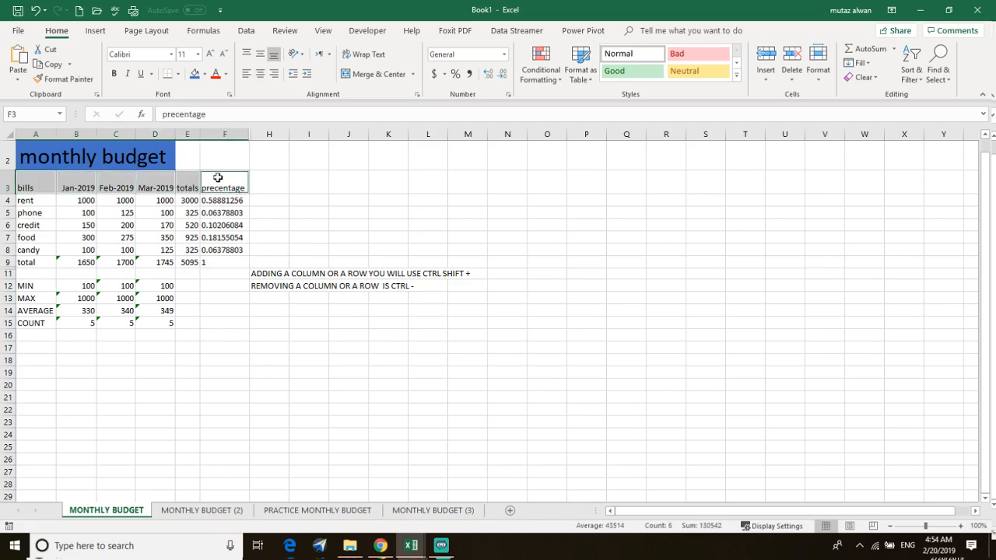
left_click(266, 180)
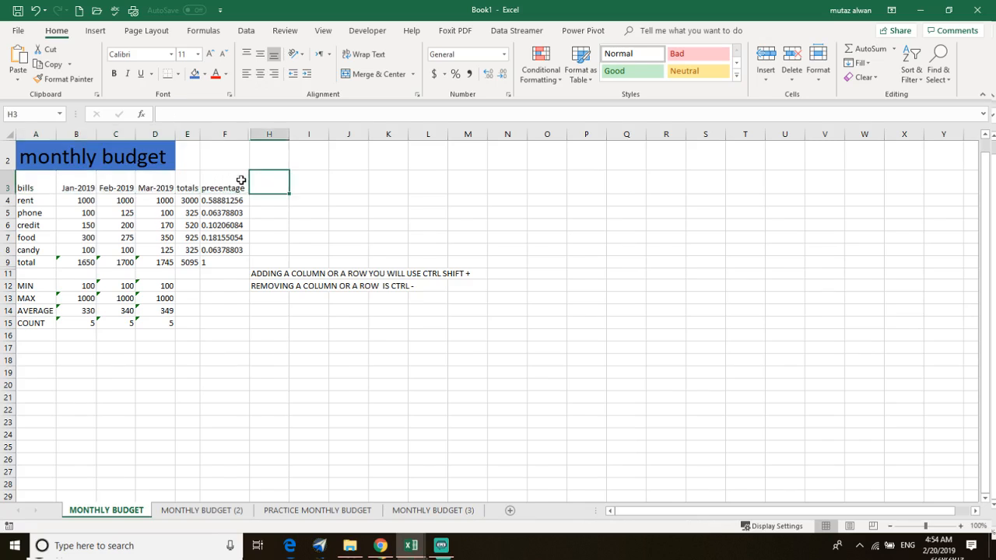
left_click_drag(241, 180, 31, 190)
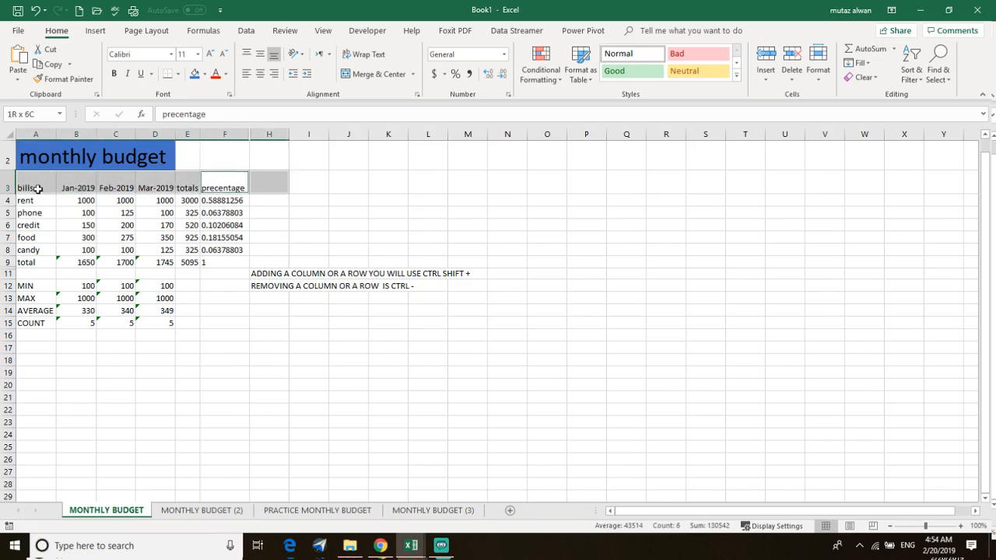
left_click(264, 183, "ctrl")
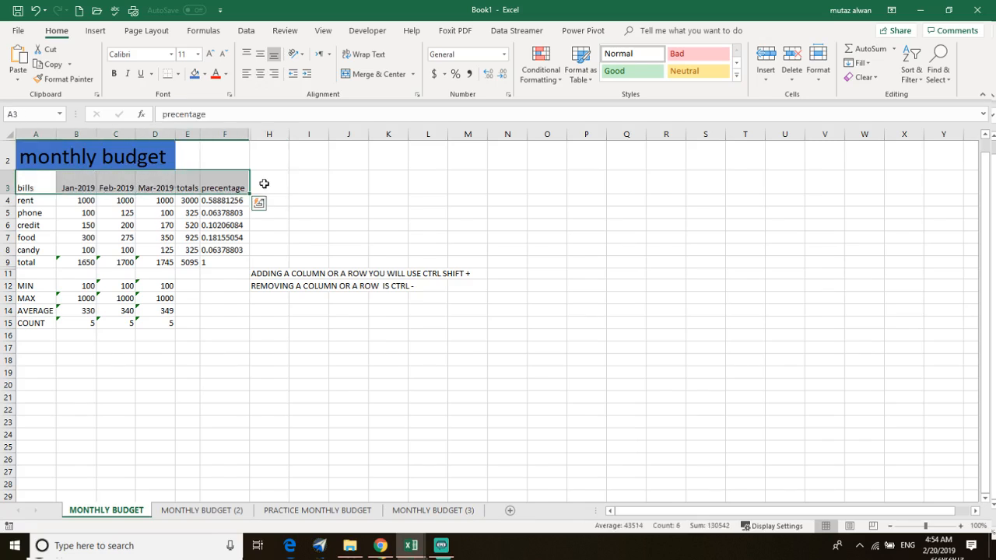
left_click(194, 74)
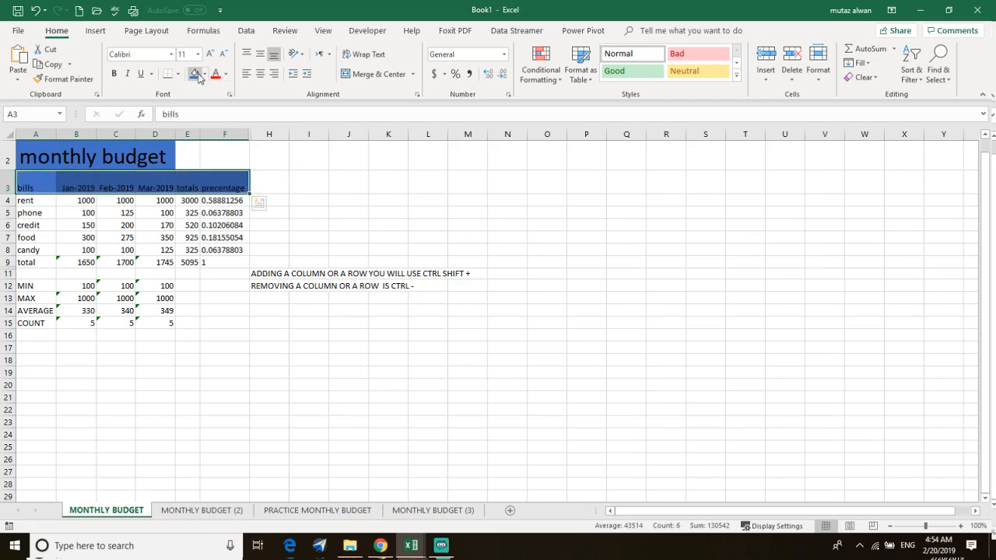
- Try font size 16 on the header cells A3:F3 and set it back to 11
left_click(198, 53)
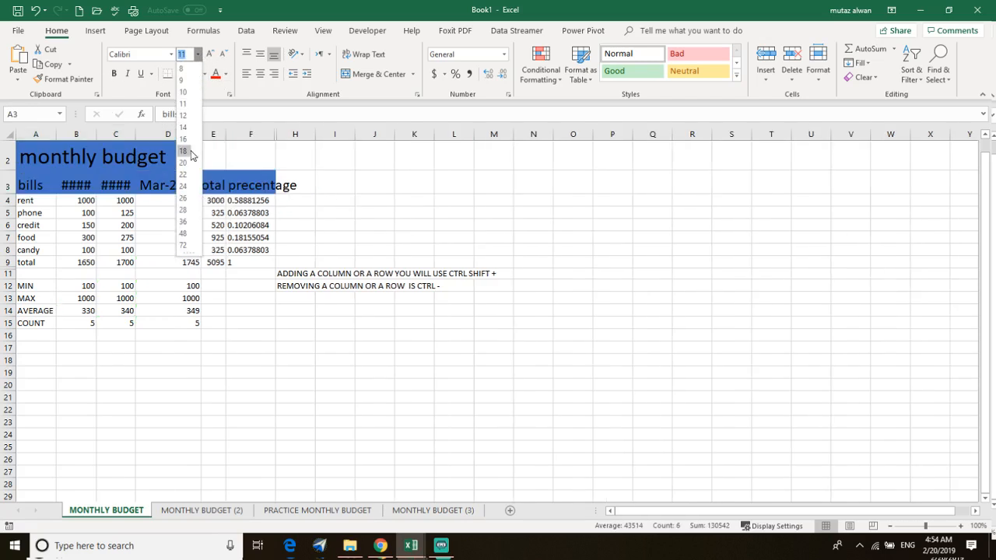
left_click(189, 139)
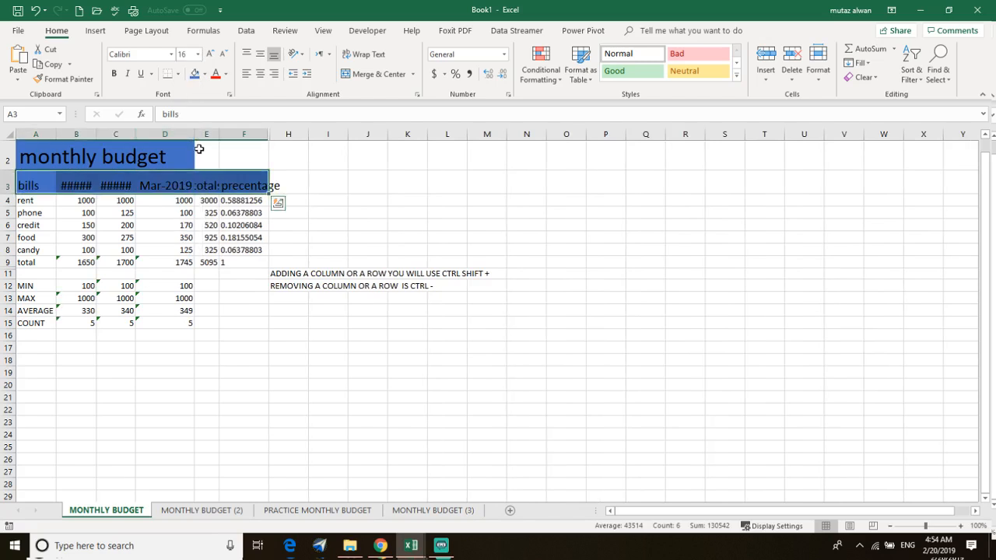
left_click(197, 54)
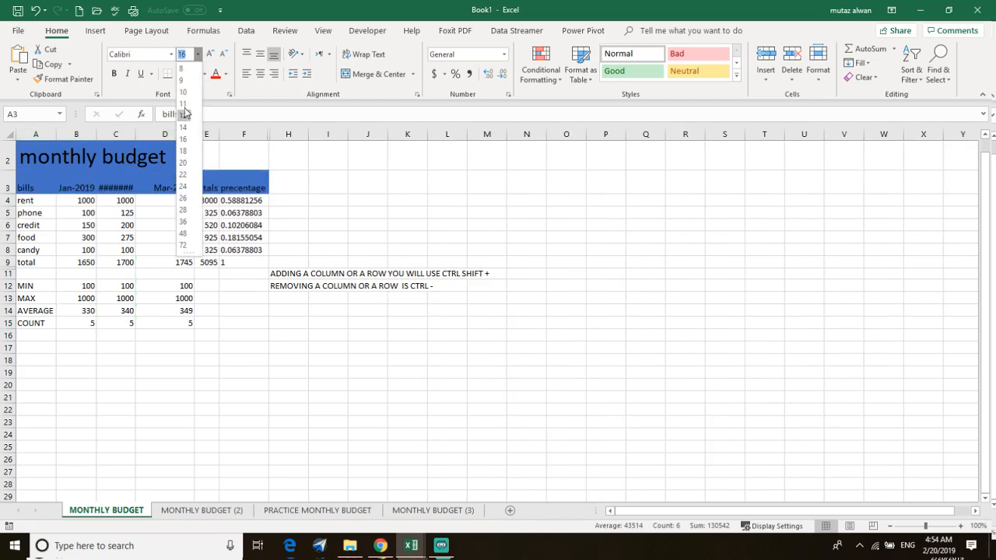
left_click(187, 105)
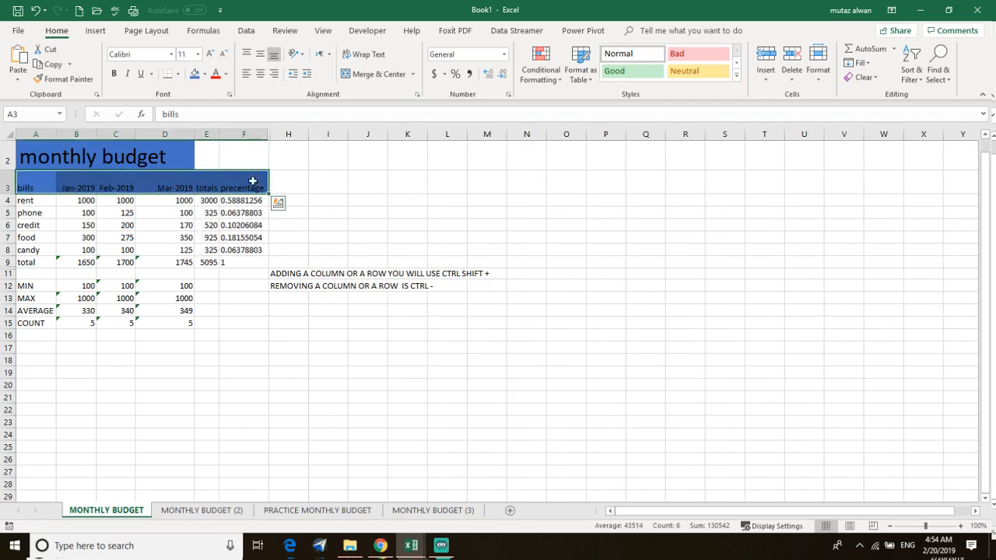
- Narrow the Mar-2019 column and auto-fit its width to the contents
left_click(310, 178)
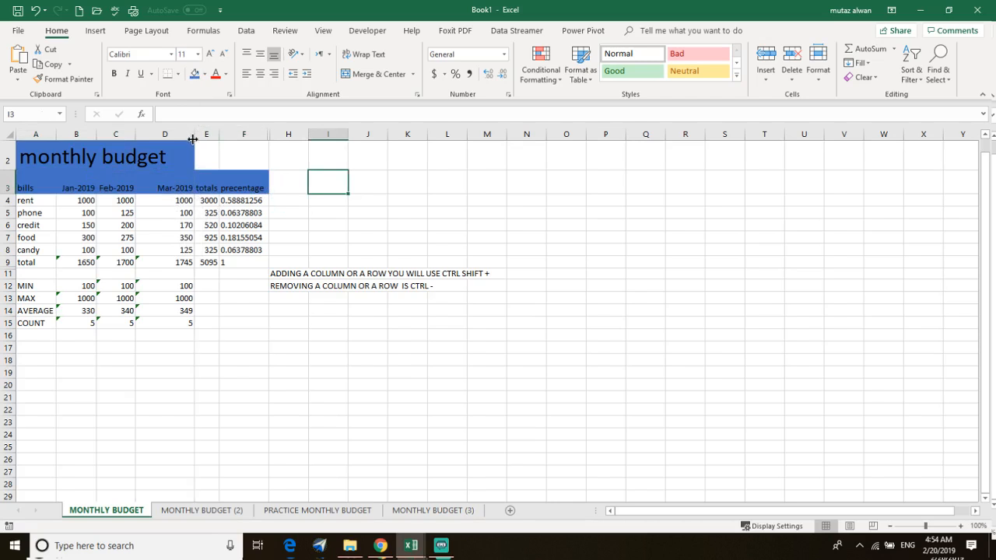
left_click_drag(192, 140, 173, 134)
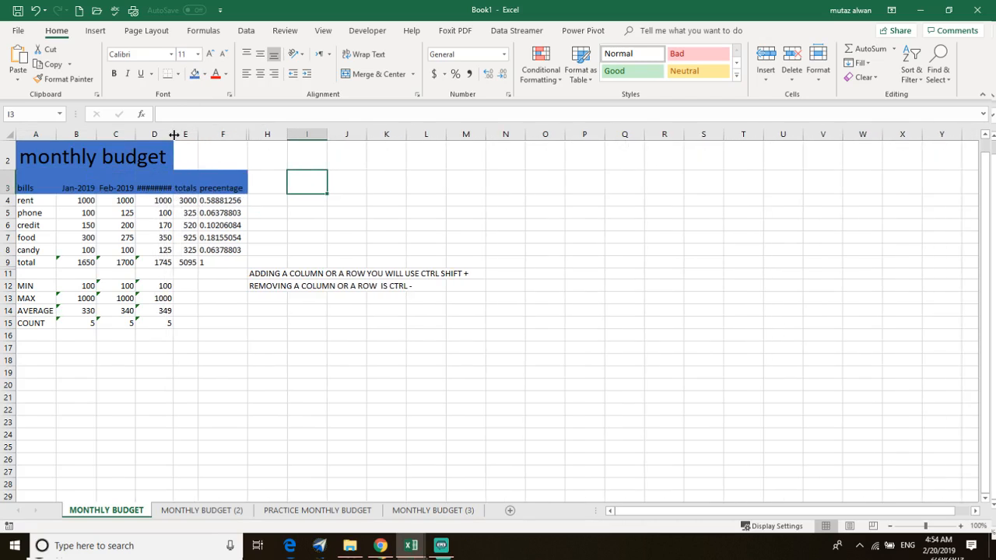
double_click(174, 135)
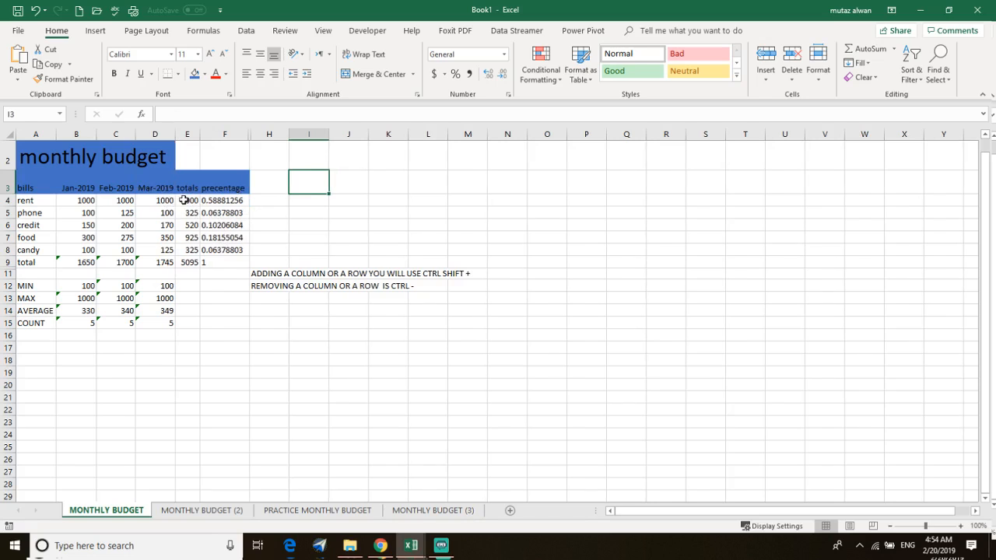
- Fill the totals in E4:E9 and the total row cells B9:D9 with White, Background 1, Darker 35%
left_click_drag(178, 200, 182, 263)
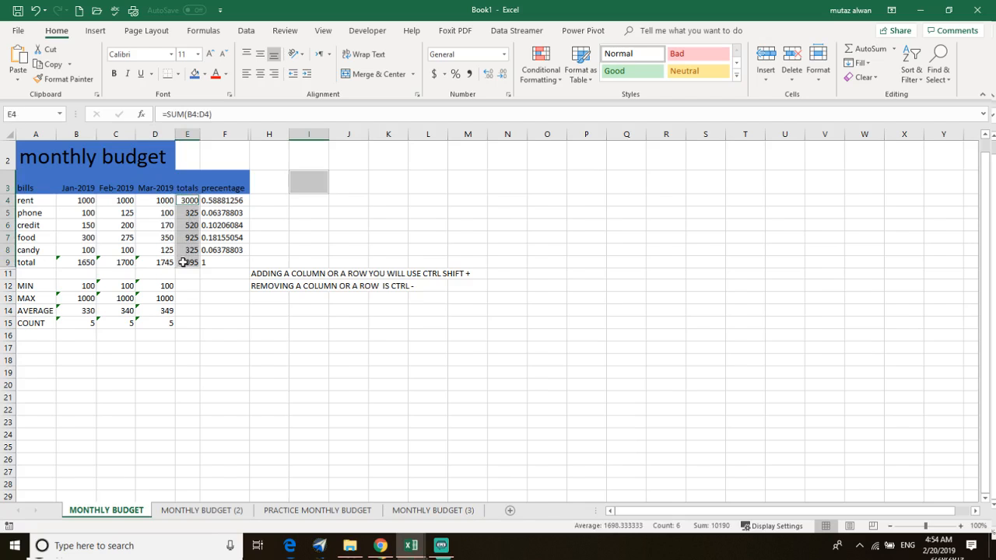
left_click_drag(64, 263, 156, 265, "ctrl")
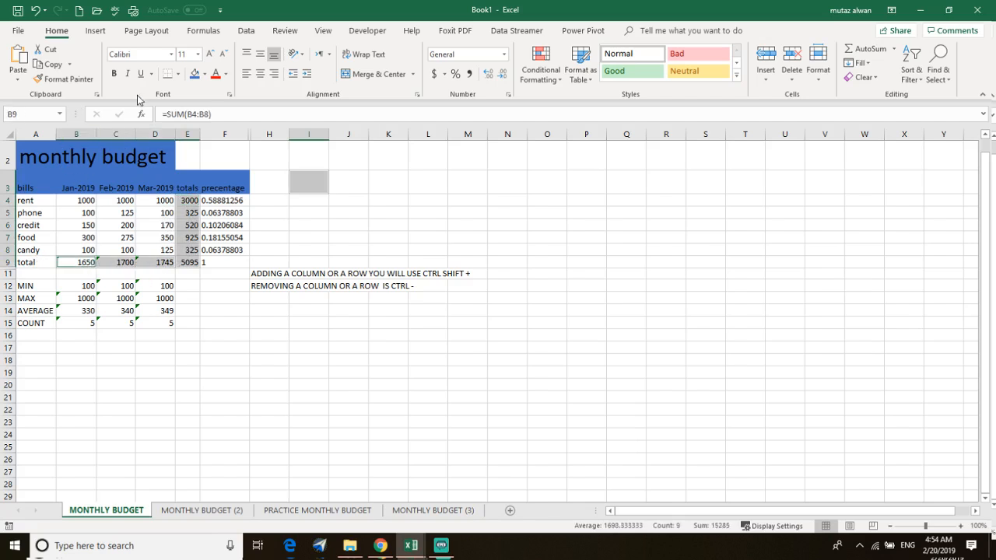
left_click(205, 74)
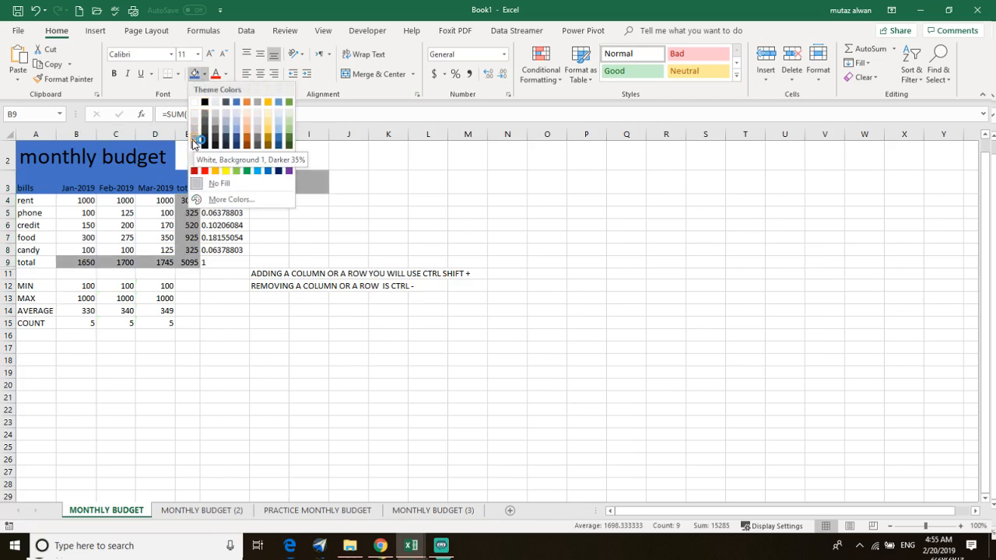
left_click(196, 140)
left_click(319, 188)
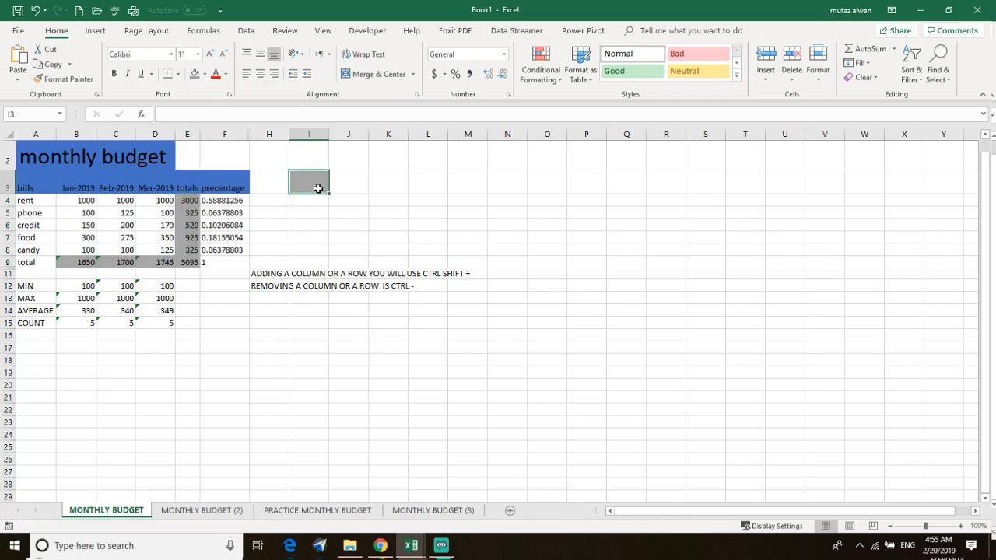
right_click(314, 187)
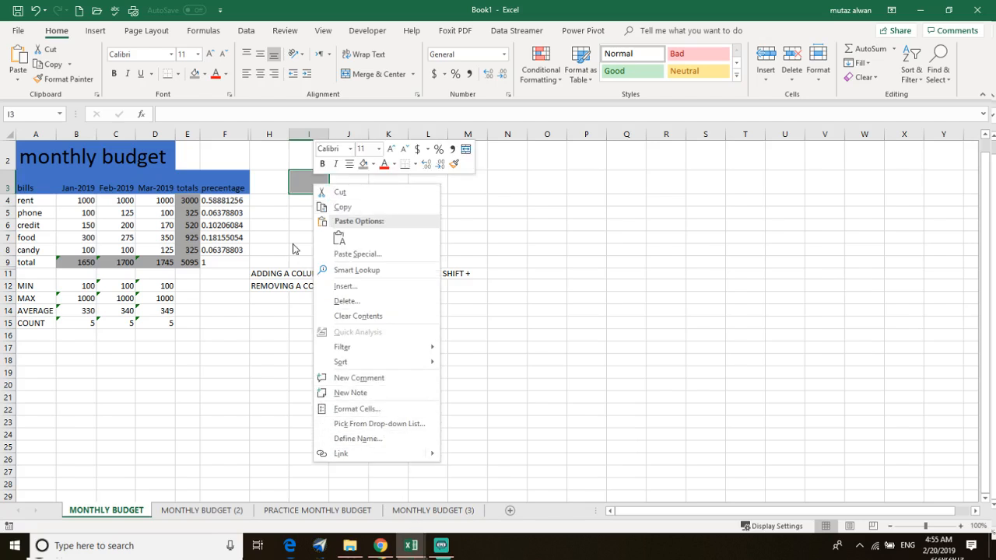
left_click(297, 187)
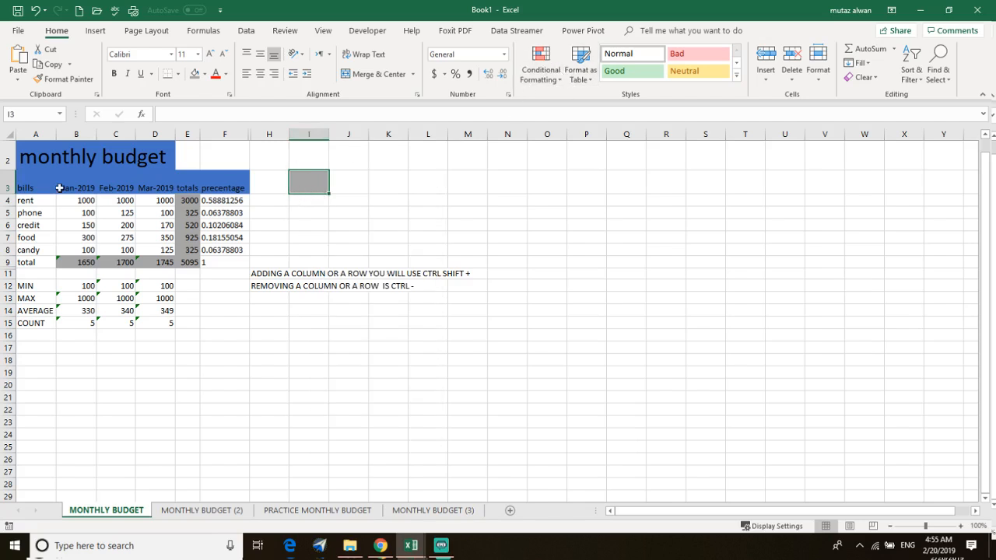
right_click(298, 185)
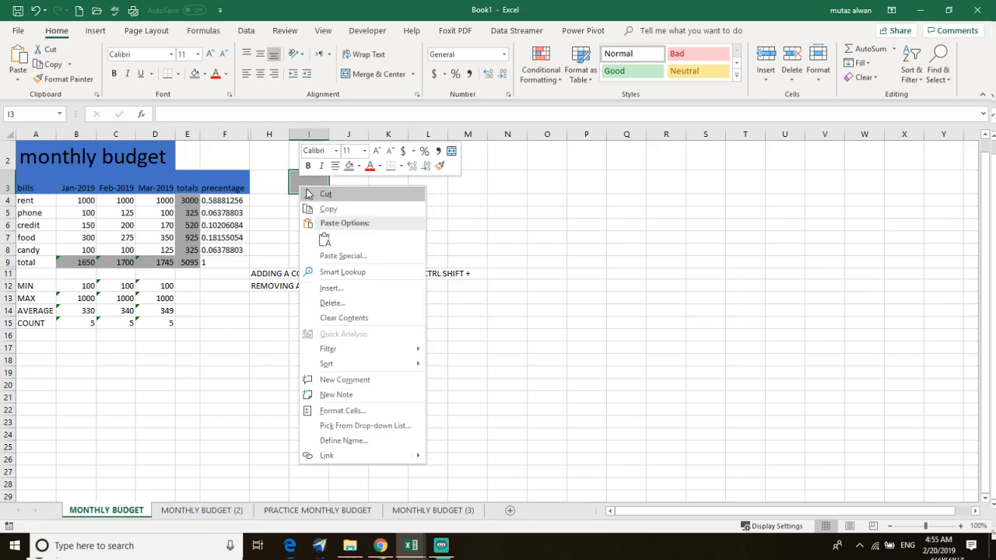
left_click(196, 74)
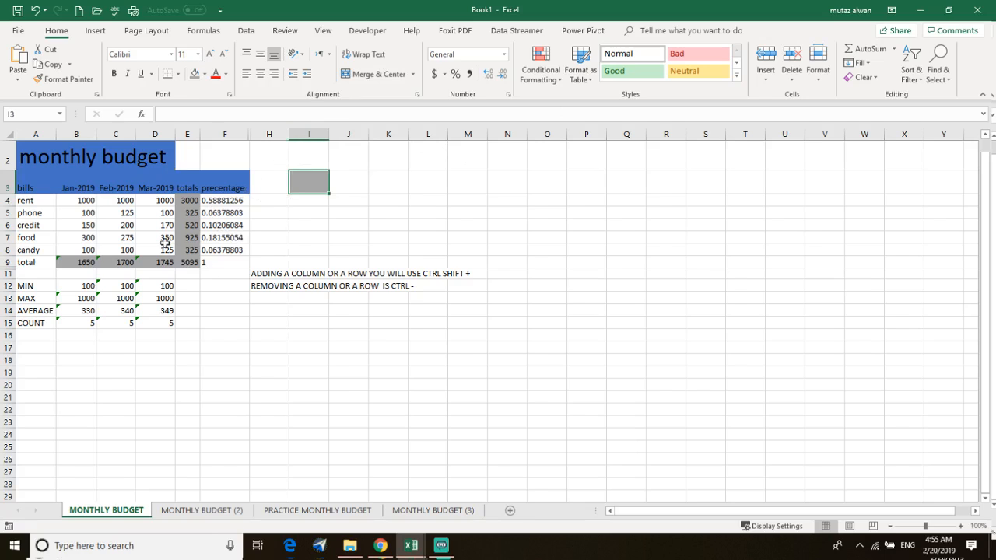
- Fill the row labels in A4:A9 with a lighter gray than the totals cells
left_click(187, 264)
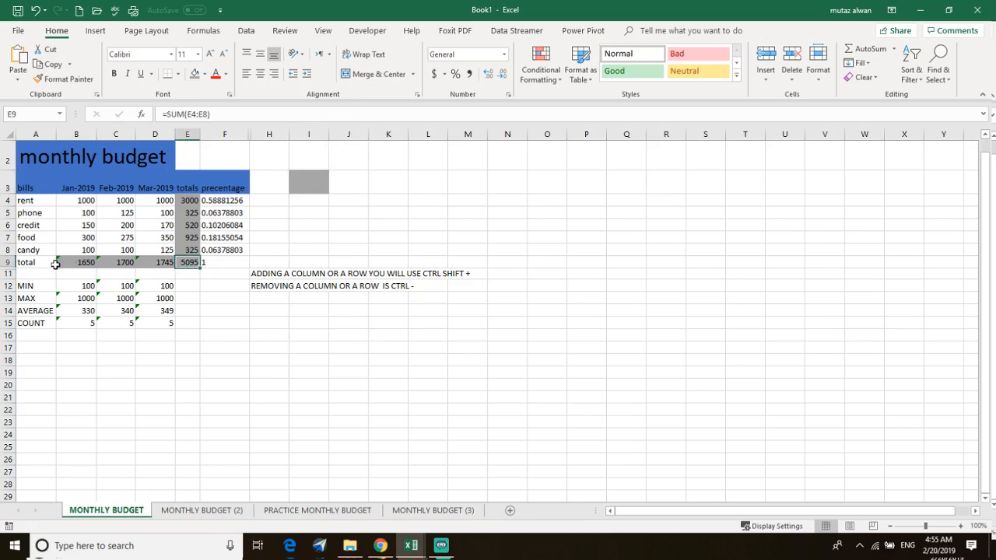
left_click_drag(53, 263, 28, 198)
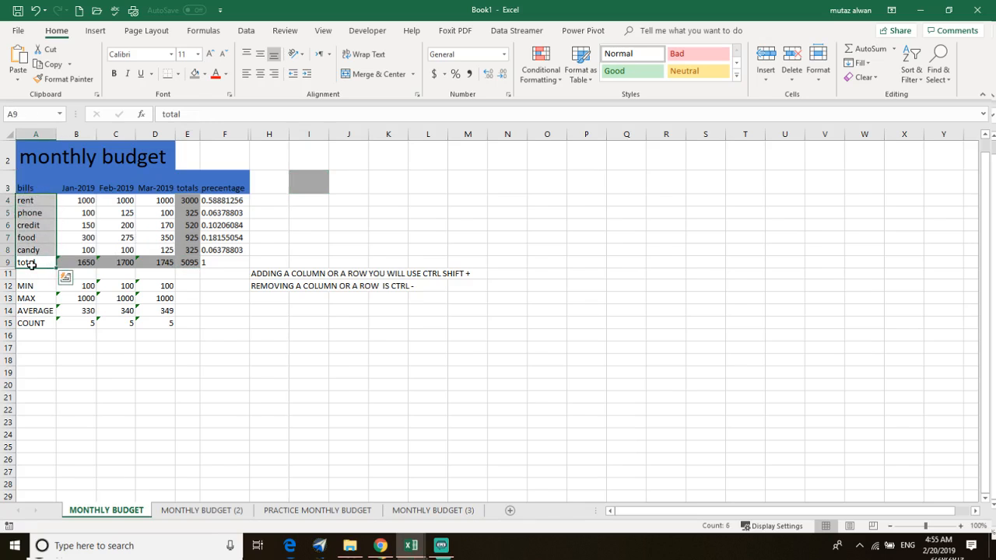
key("ctrl+q")
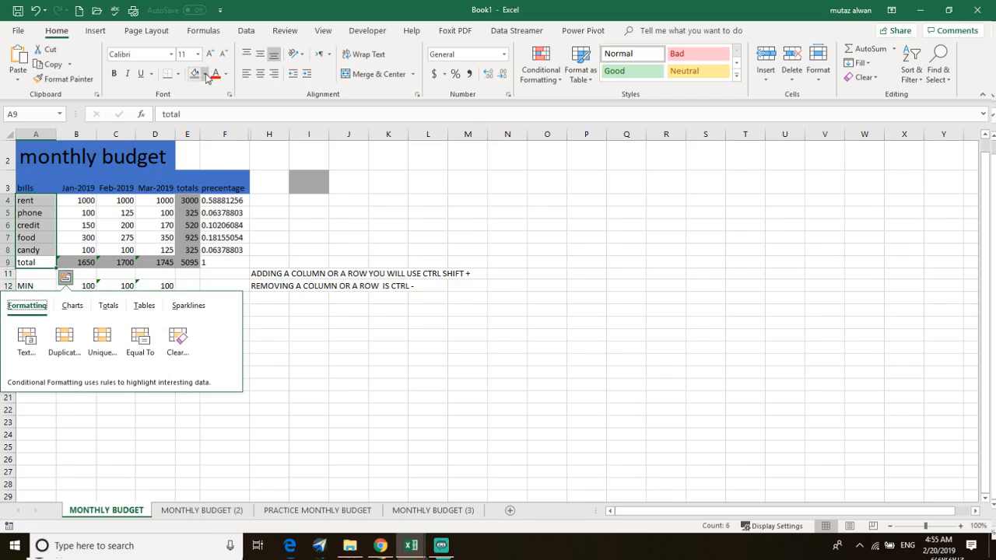
left_click(205, 74)
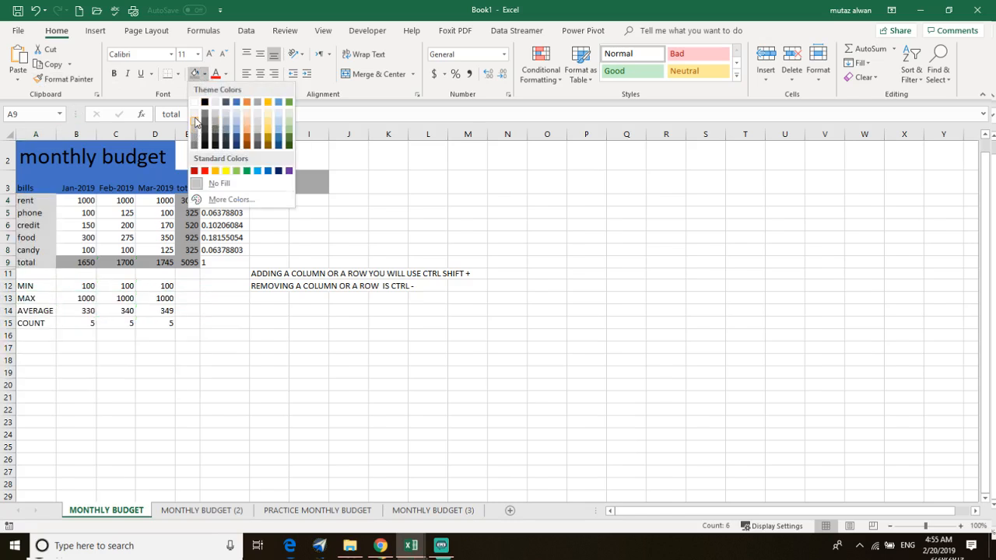
left_click(195, 134)
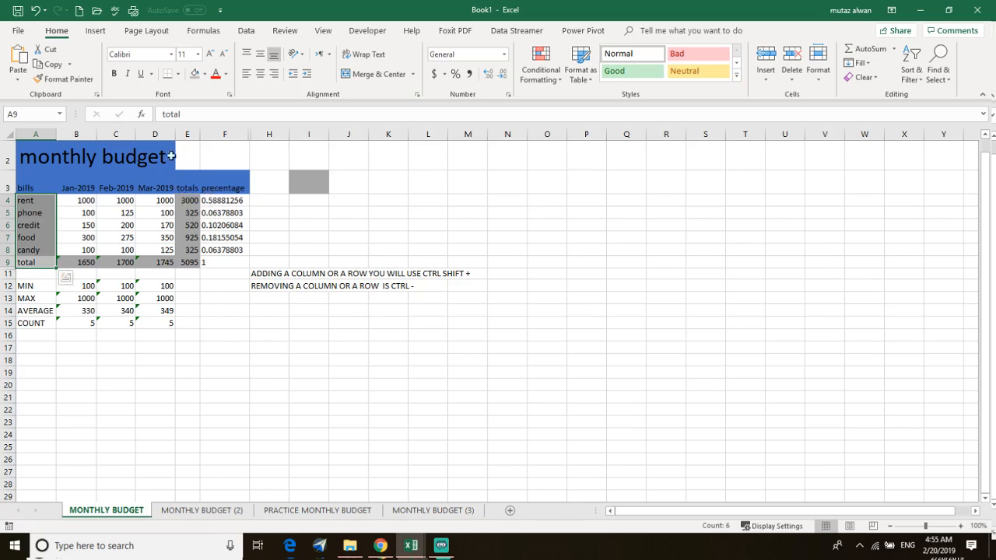
- Set the border line style to a thick solid line and apply a top border to the total row A9:E9
left_click(172, 262)
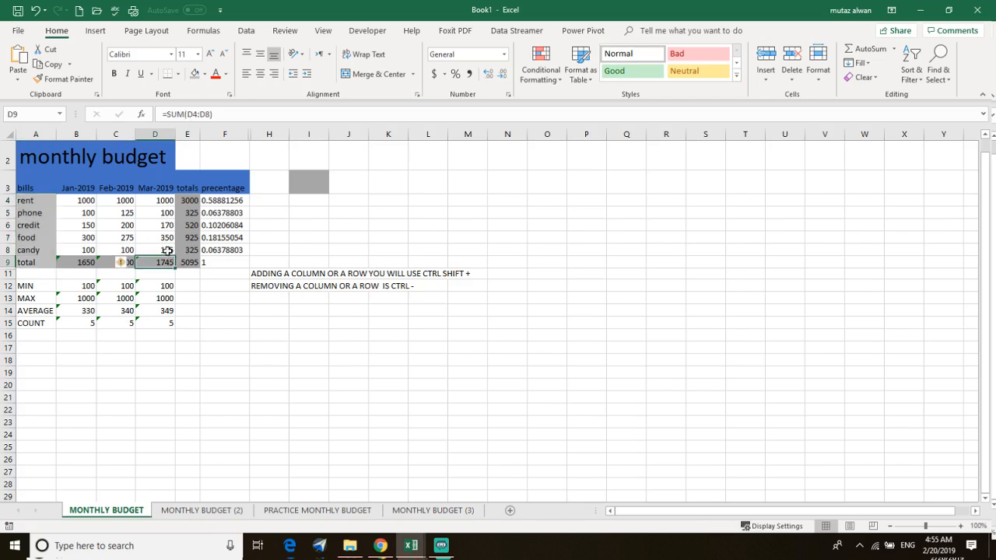
left_click_drag(31, 263, 188, 262)
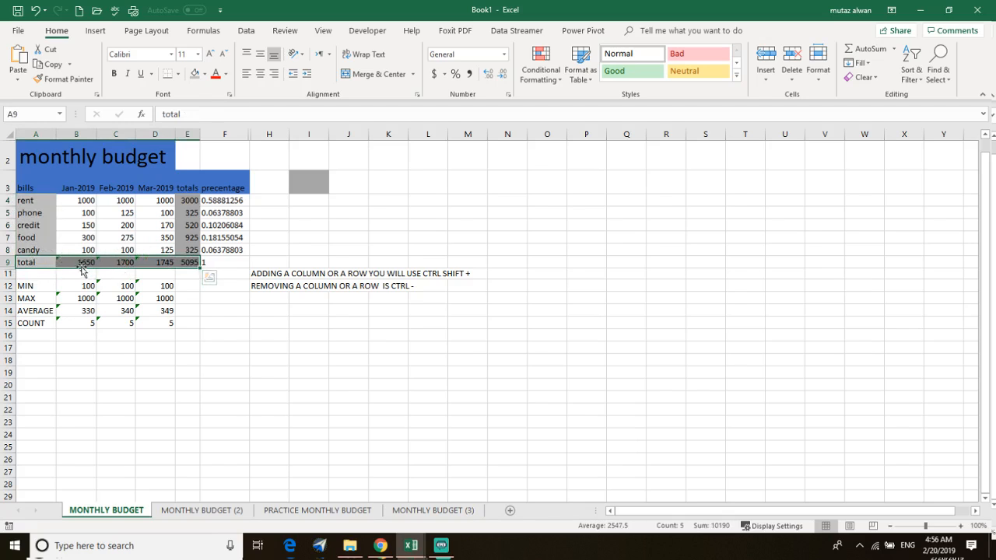
left_click(178, 76)
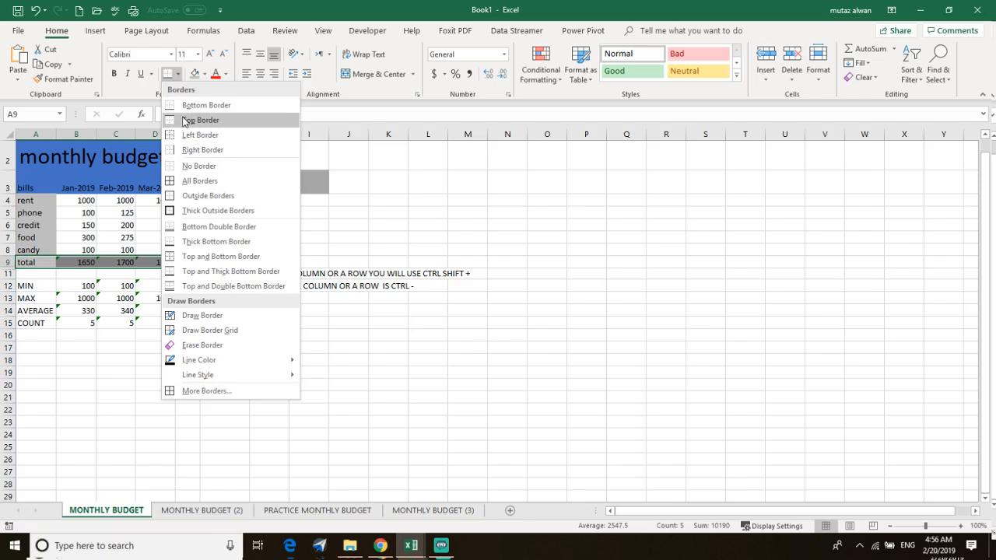
mouse_move(214, 362)
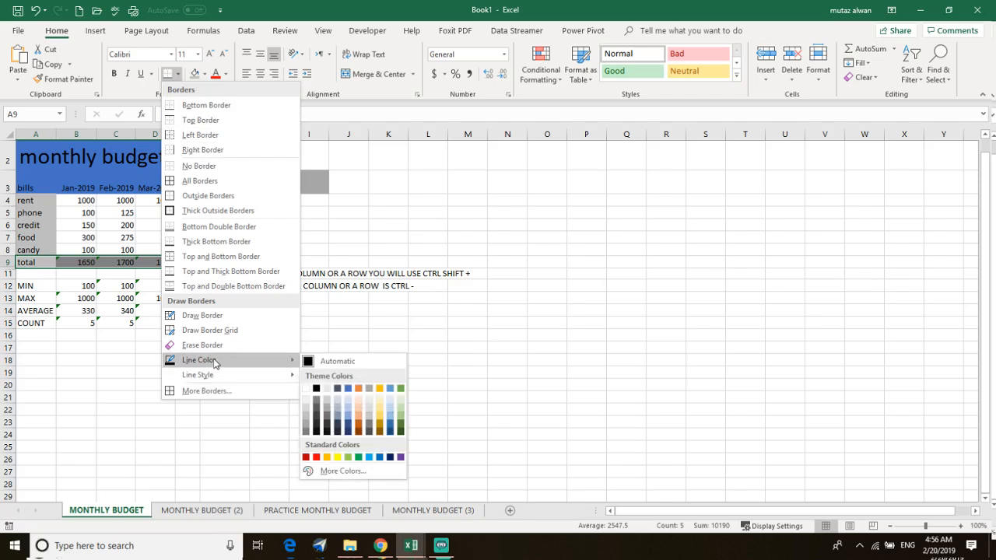
mouse_move(217, 380)
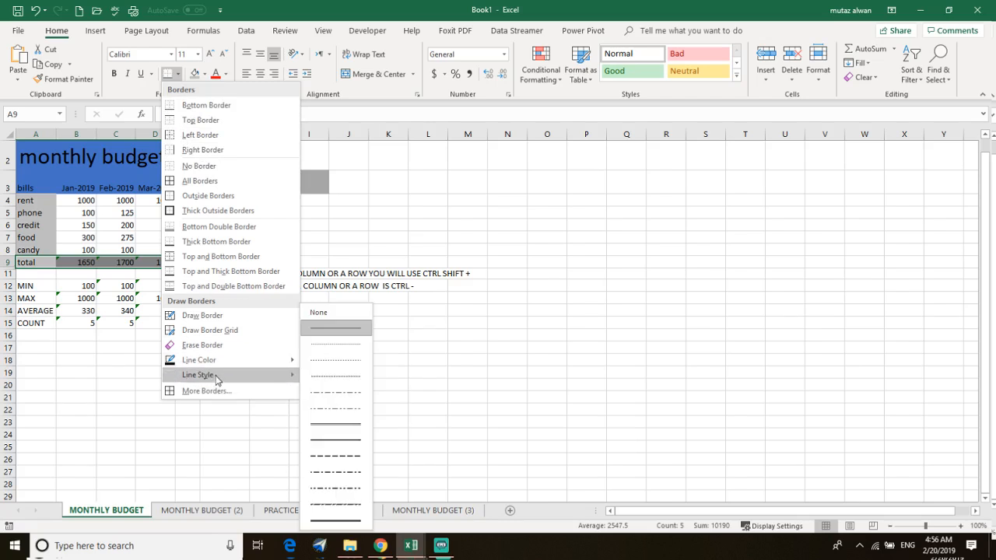
left_click(336, 520)
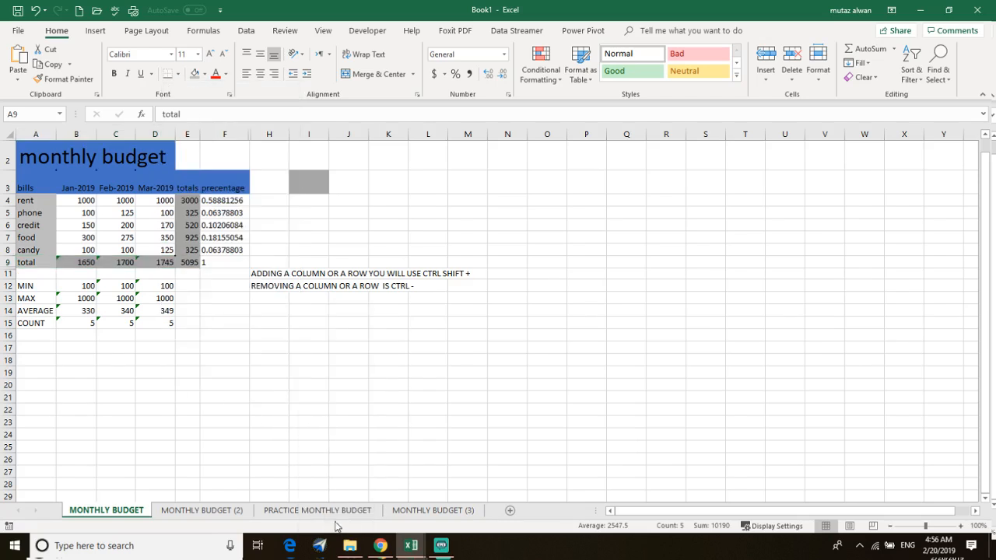
left_click(177, 74)
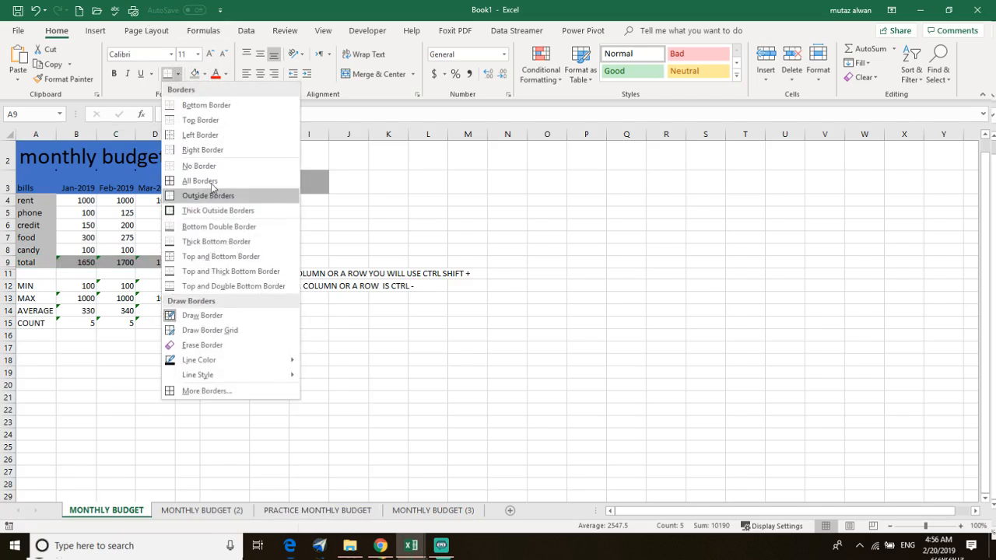
left_click(219, 121)
left_click(217, 316)
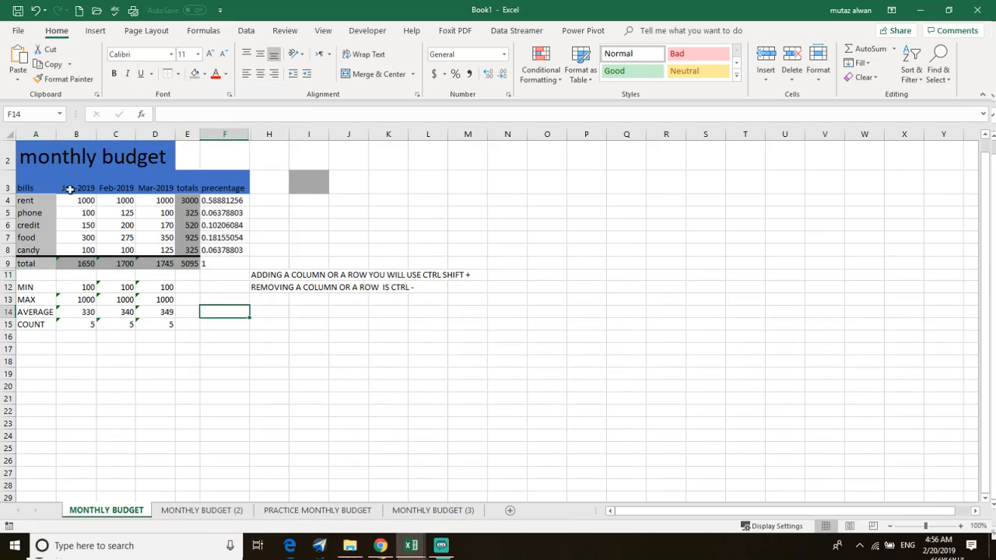
- Switch to a dashed border line and draw it under F15 and along the top edge of the total row A9:E9
left_click(177, 74)
mouse_move(235, 375)
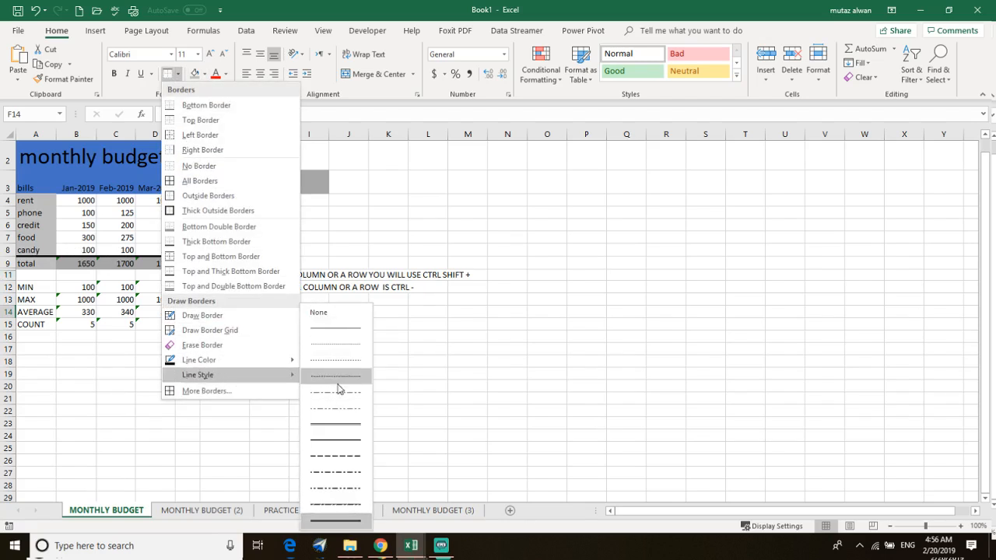
left_click(339, 378)
left_click(216, 327)
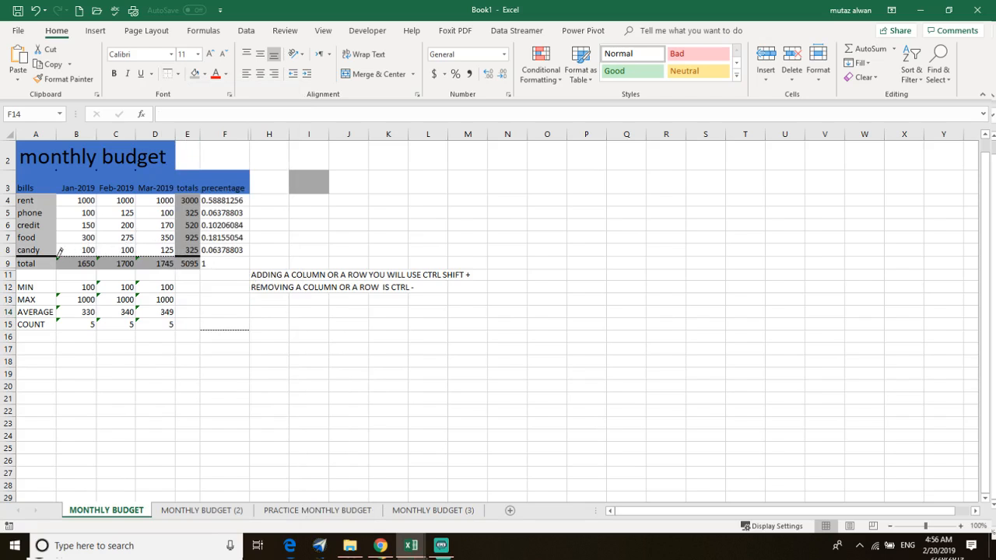
left_click(187, 255)
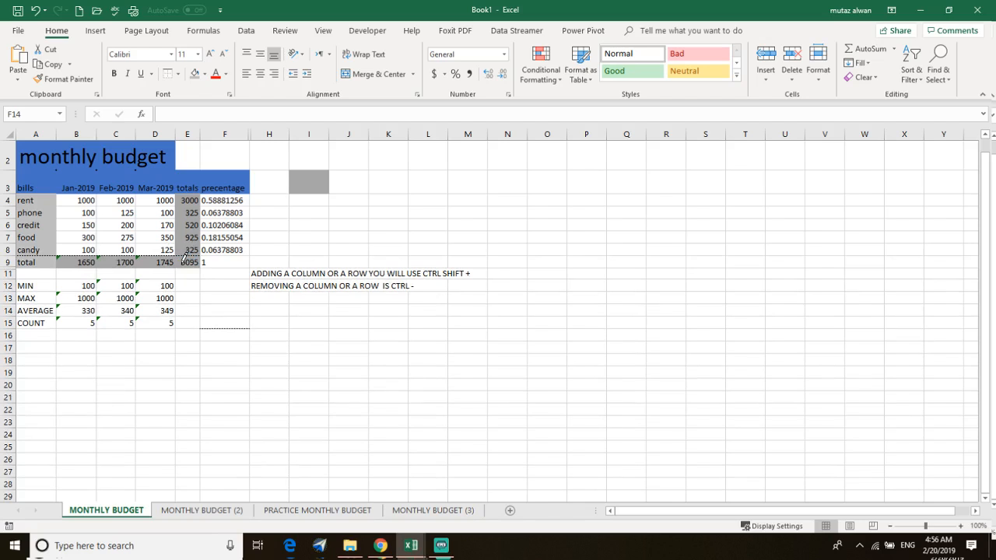
key("Escape")
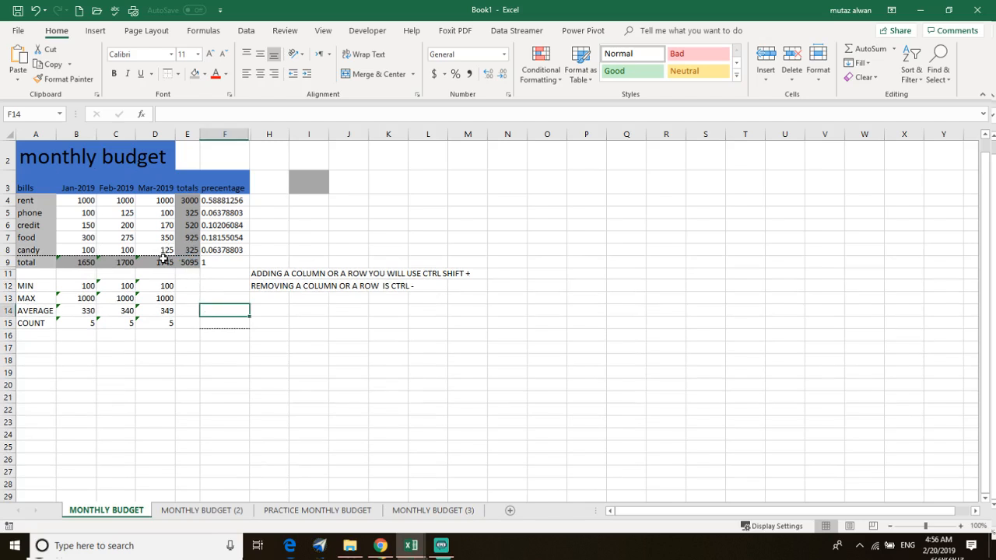
- Reapply the dashed top border to the total row A9:E9 and try a medium solid line style
mouse_move(200, 263)
left_mouse_down()
mouse_move(22, 265)
mouse_move(23, 274)
mouse_move(183, 263)
left_mouse_up()
left_click(172, 262)
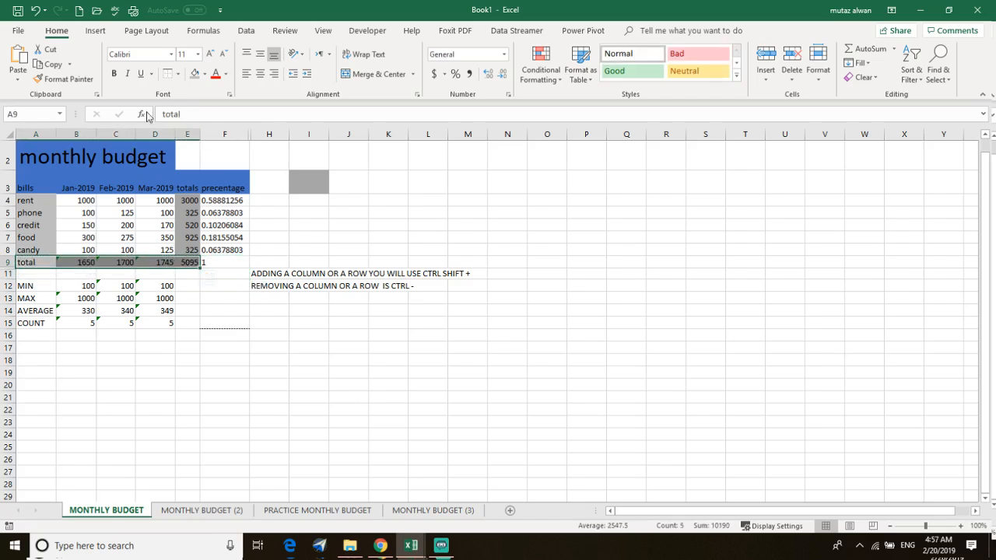
left_click(179, 74)
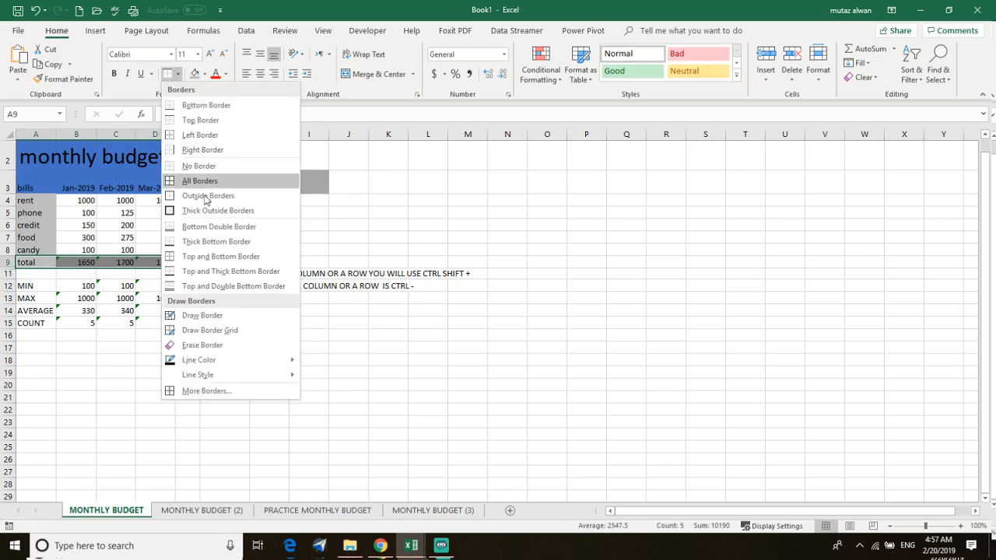
left_click(200, 123)
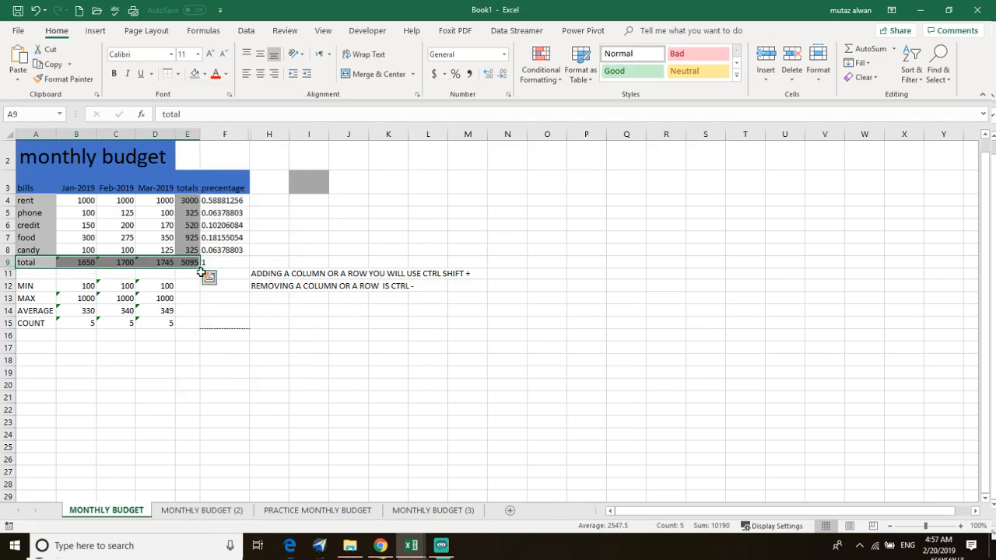
left_click(204, 74)
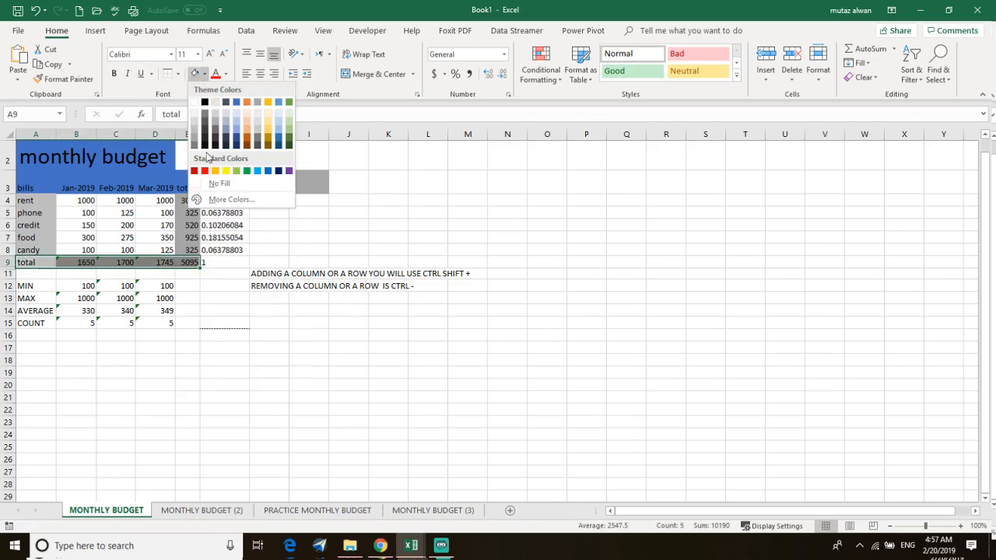
left_click(177, 75)
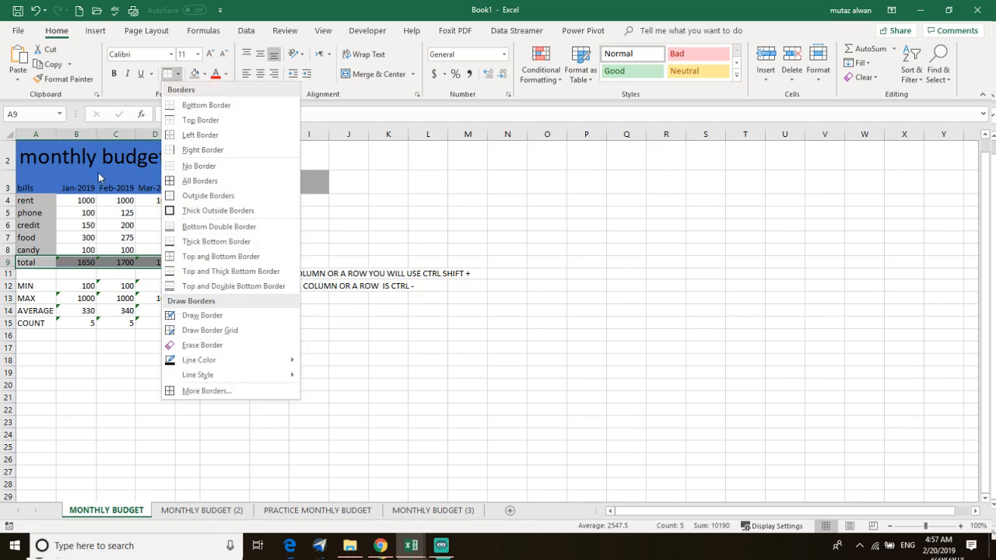
mouse_move(238, 377)
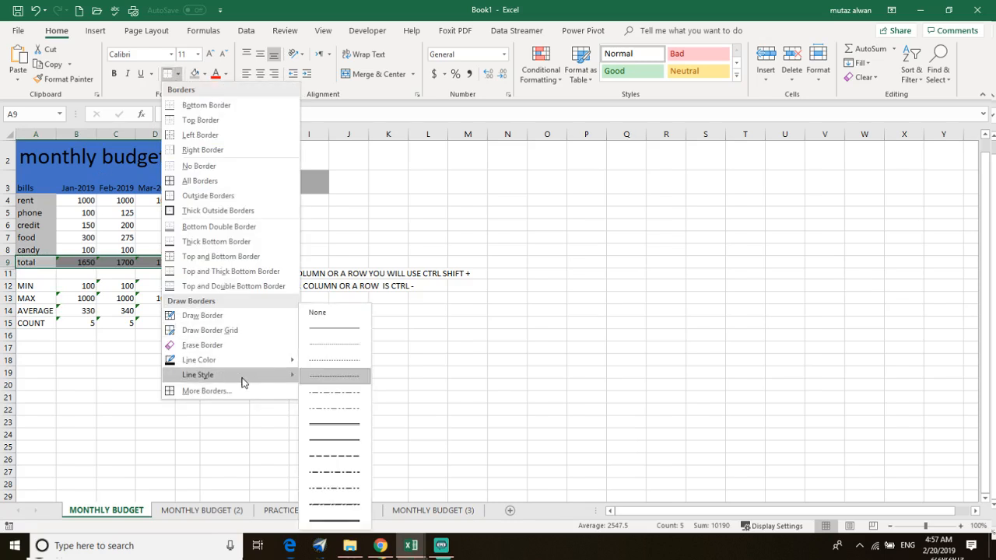
left_click(345, 442)
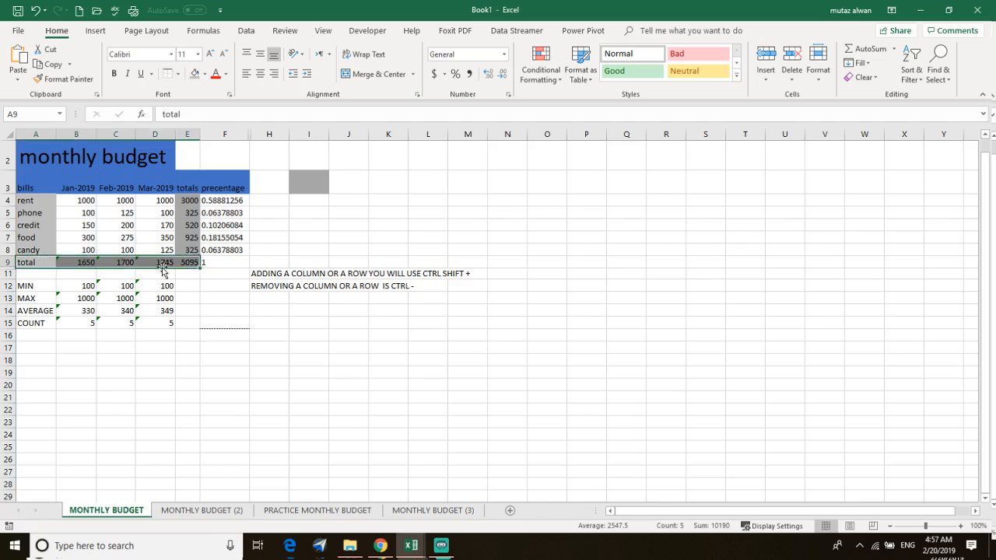
left_click(22, 263)
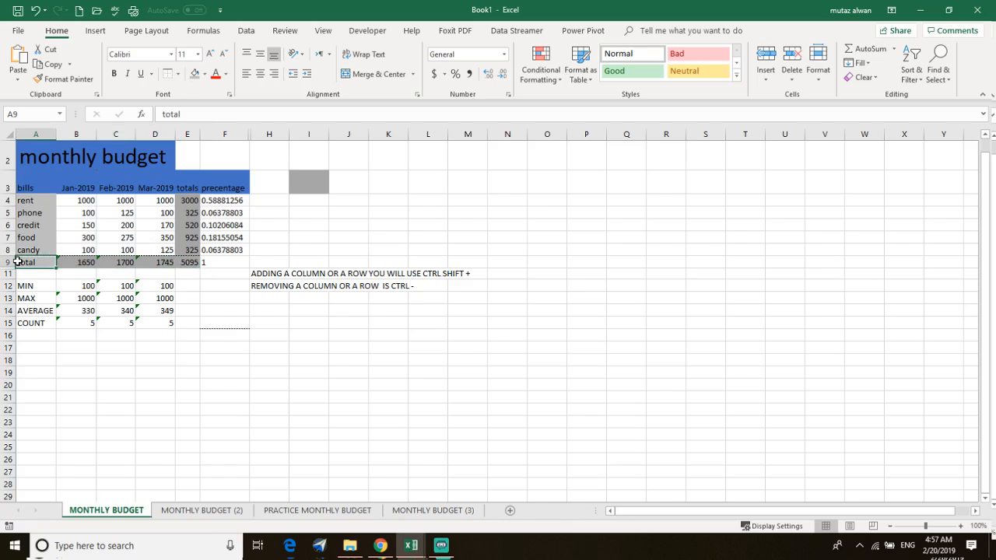
mouse_move(17, 263)
left_mouse_down()
mouse_move(144, 269)
mouse_move(35, 263)
left_mouse_up()
left_click(8, 262)
left_click(50, 263)
left_click_drag(195, 262, 36, 265)
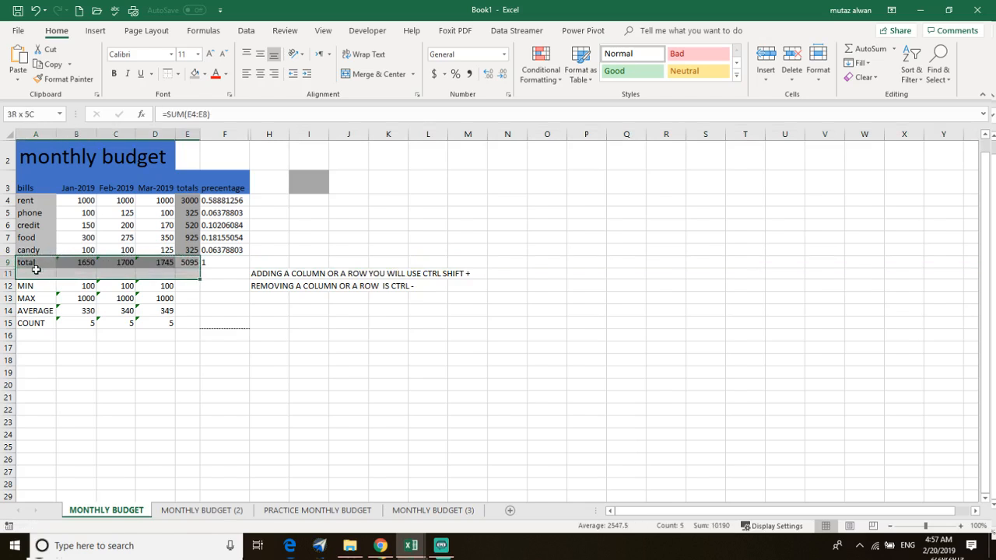
left_click(36, 274)
left_click(224, 323)
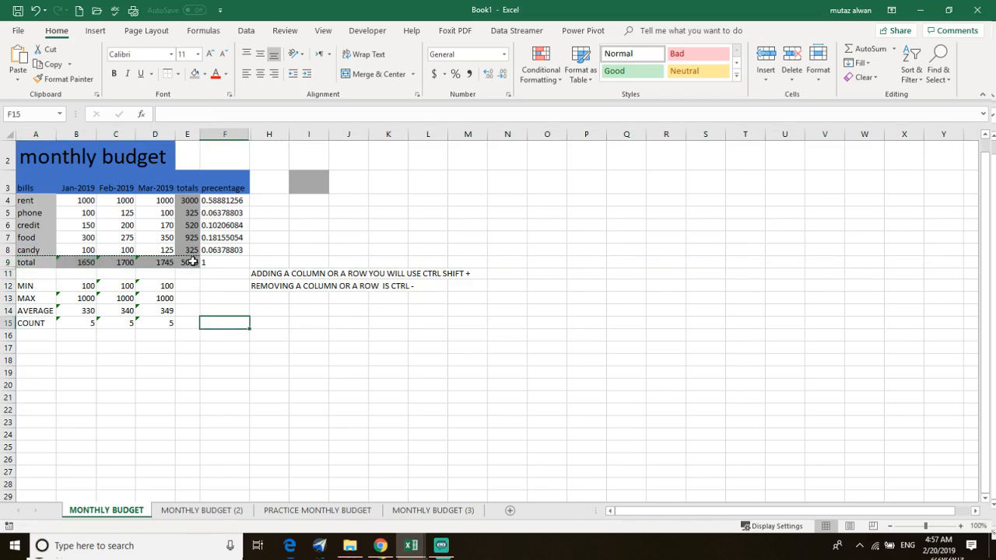
- Give the total row A9:E9 a top border in the medium solid line style
left_click_drag(193, 263, 27, 263)
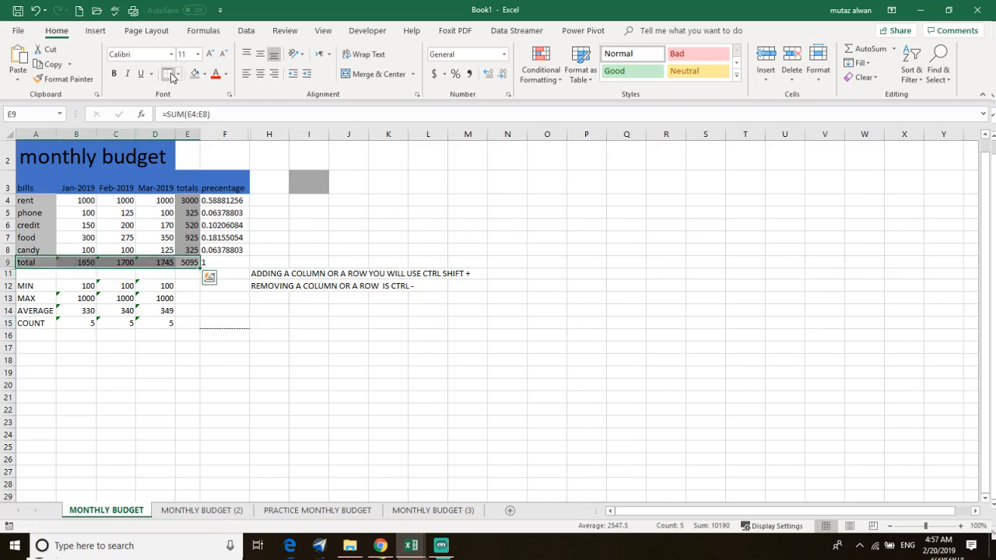
left_click(178, 74)
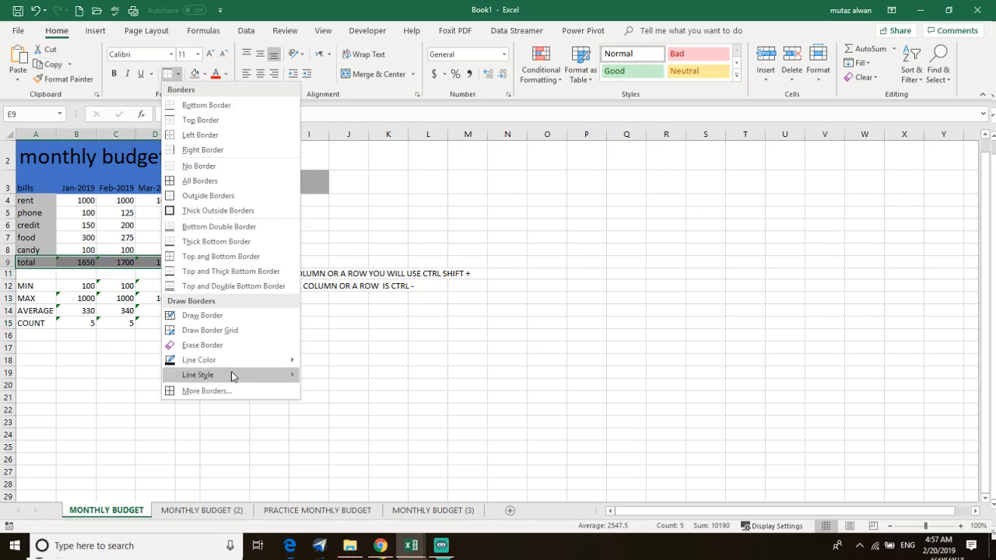
mouse_move(232, 376)
left_click(344, 442)
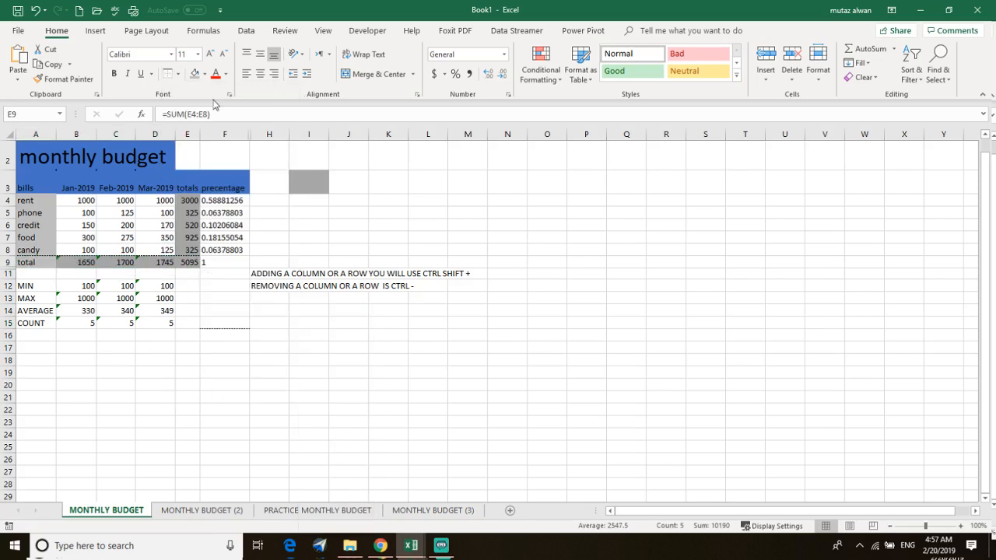
left_click(178, 74)
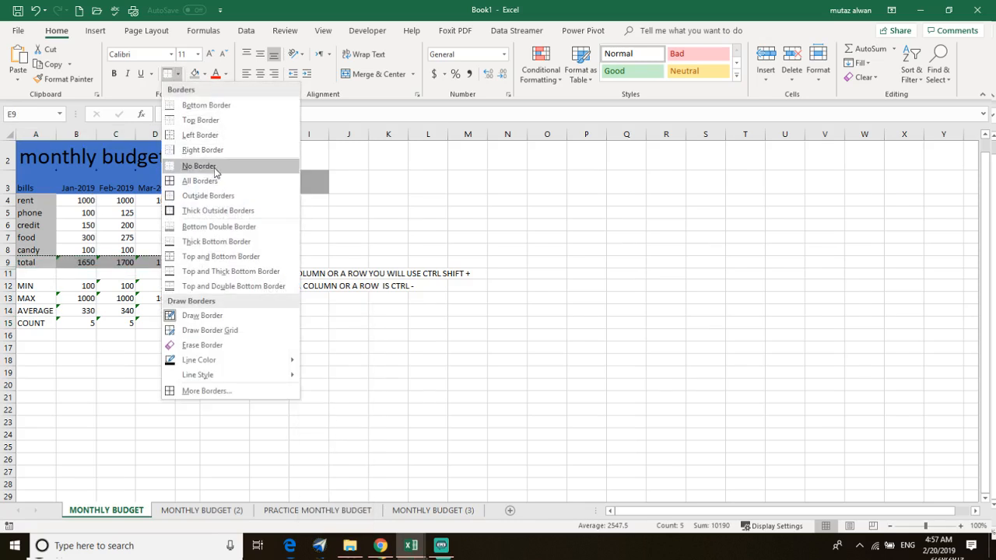
left_click(222, 121)
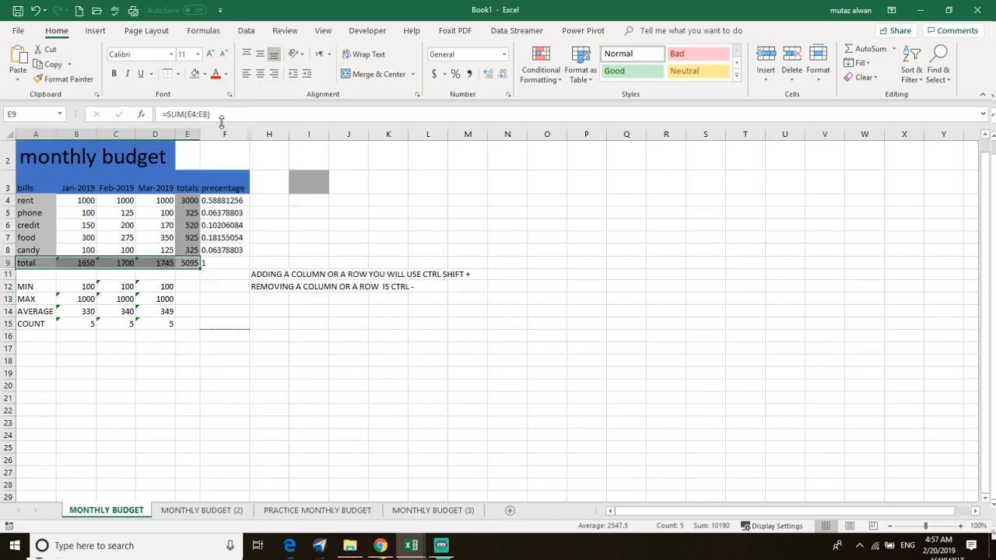
- Choose the thickest solid border line style and draw a border under cell E5 in the totals column
left_click(178, 74)
mouse_move(235, 371)
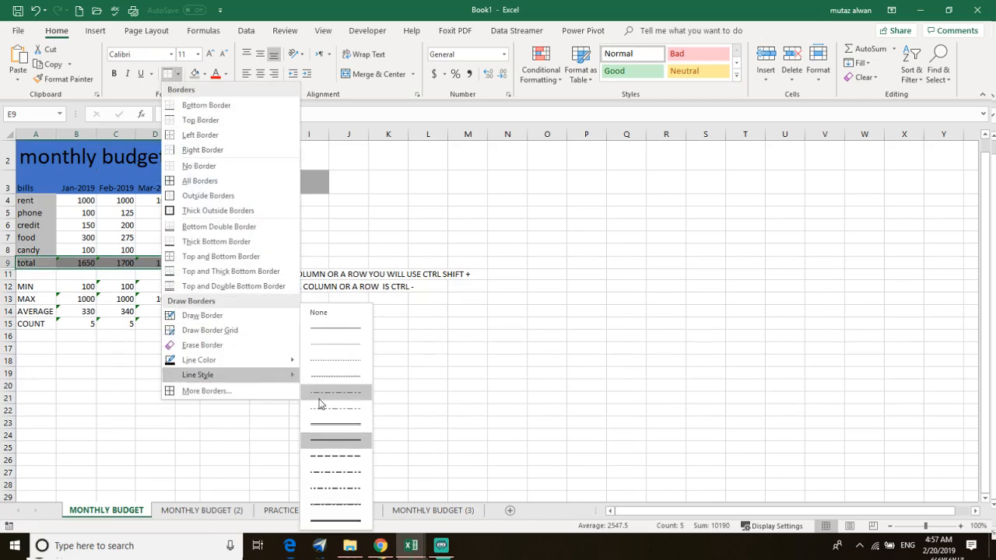
left_click(345, 524)
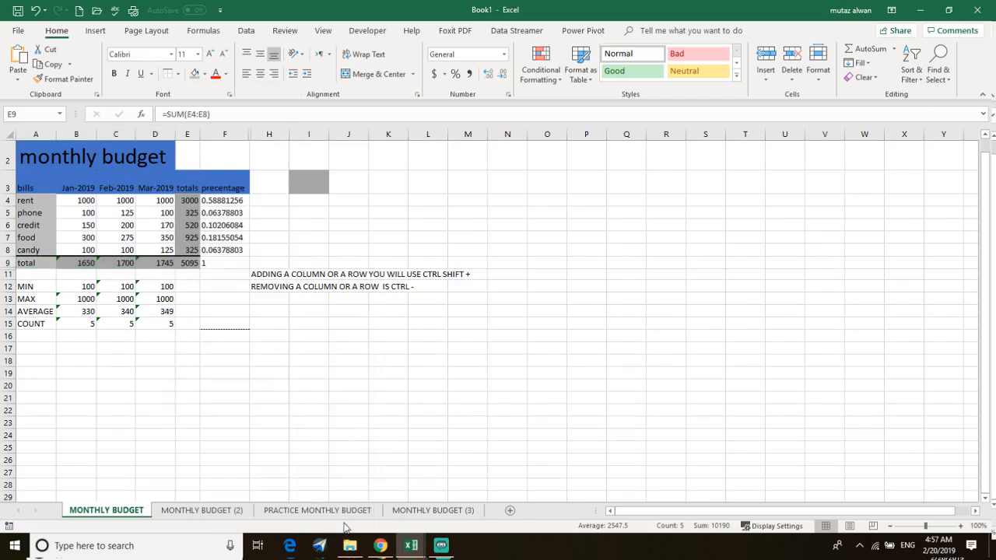
left_click(192, 217)
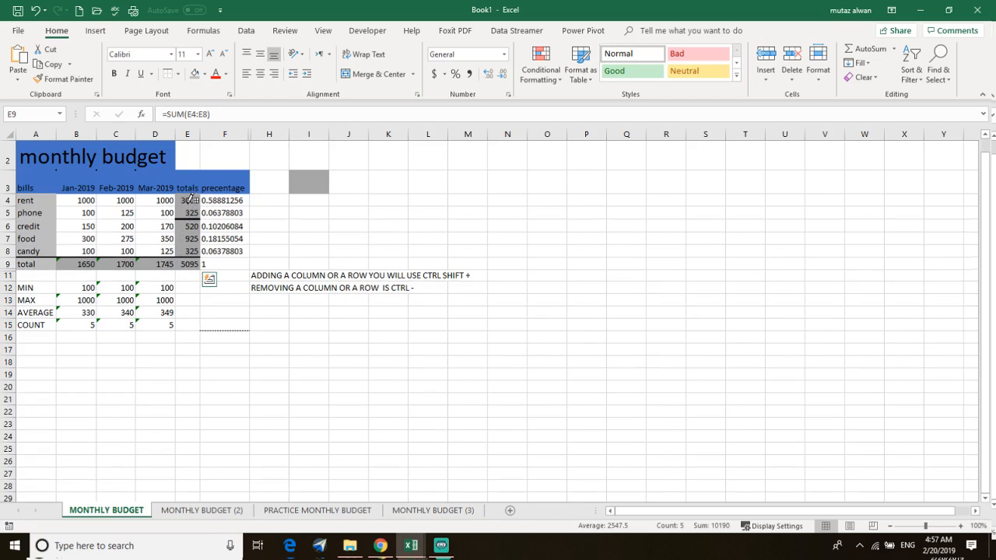
- Undo the thick border drawn under cell E5 and leave border drawing mode
key("ctrl+z")
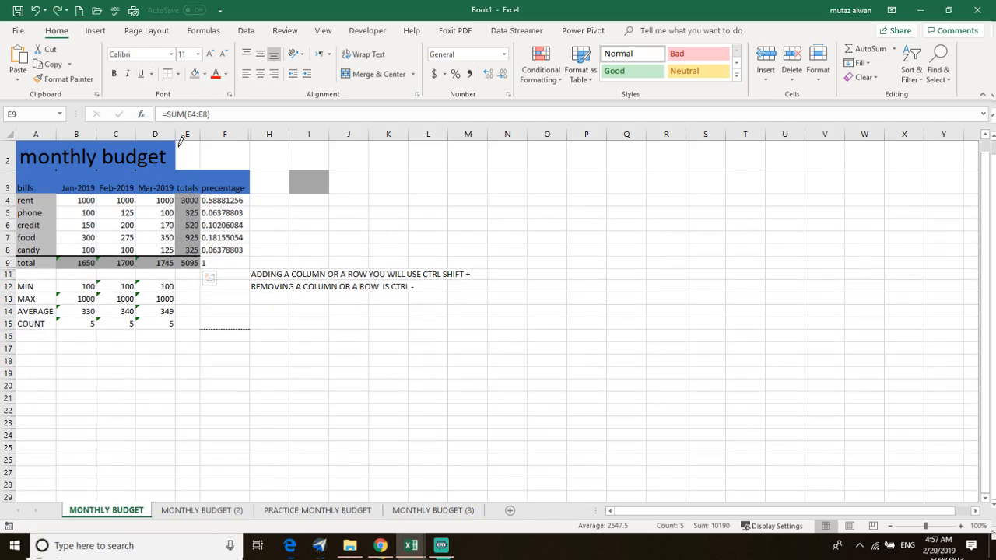
key("Escape")
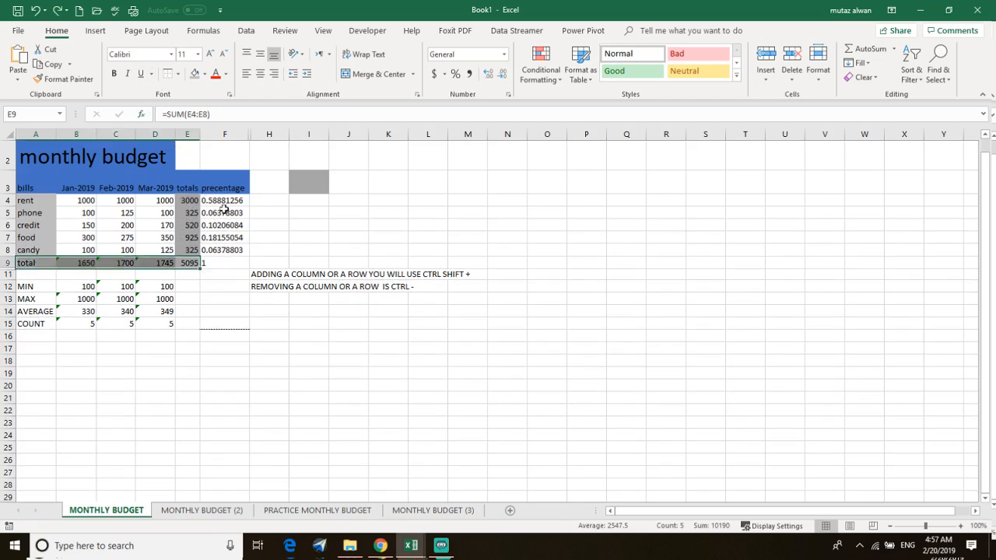
left_click(210, 296)
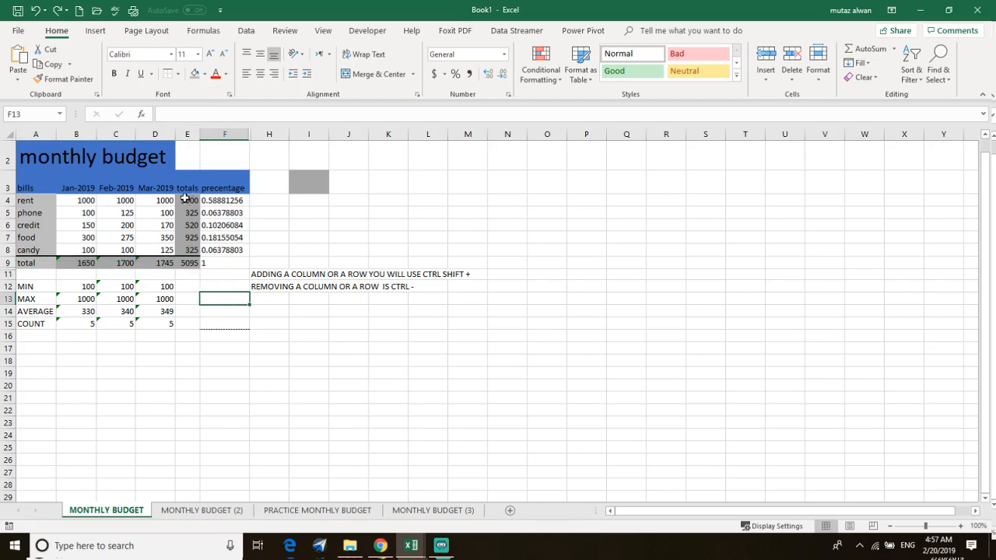
- Add a left border to the bill totals in cells E4:E8
left_click_drag(184, 200, 189, 253)
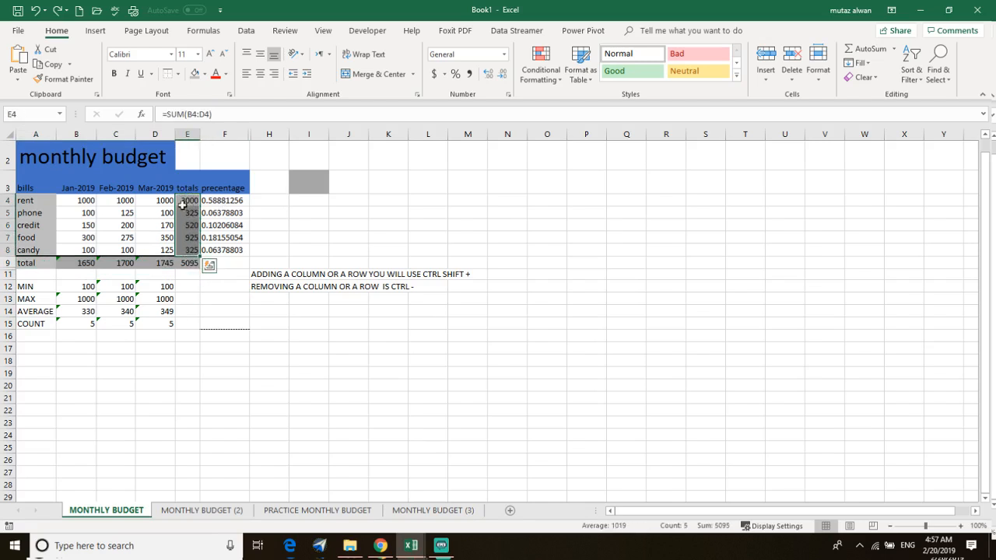
left_click(177, 74)
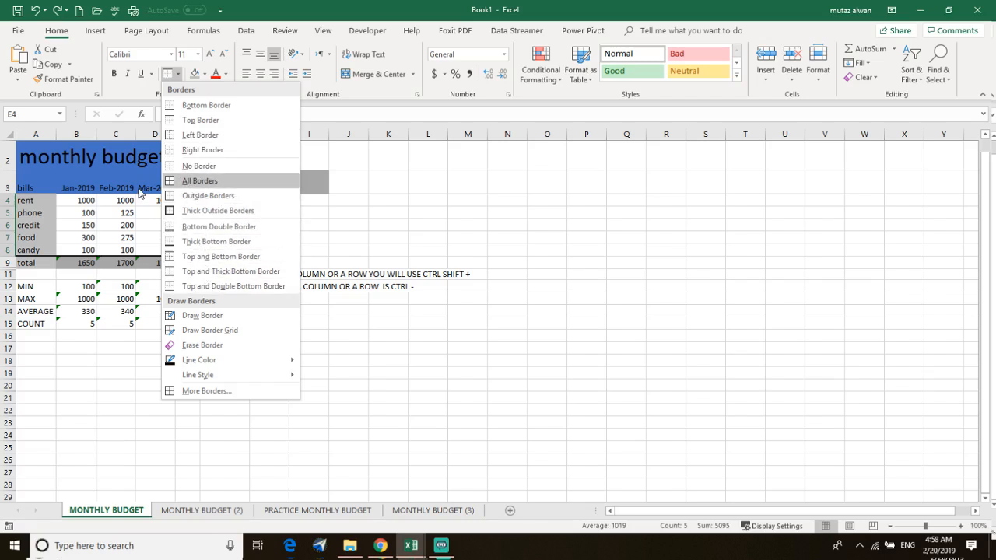
left_click(184, 135)
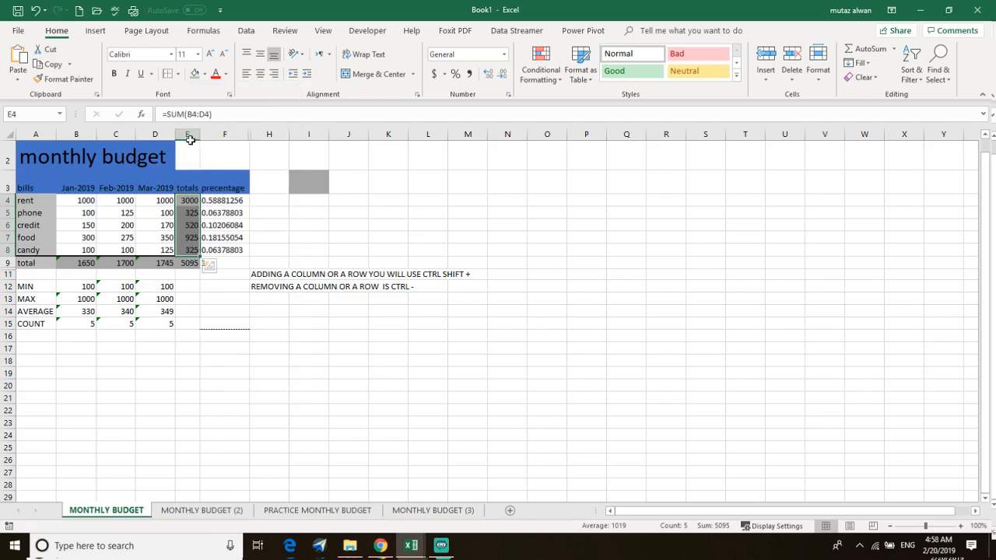
left_click(177, 74)
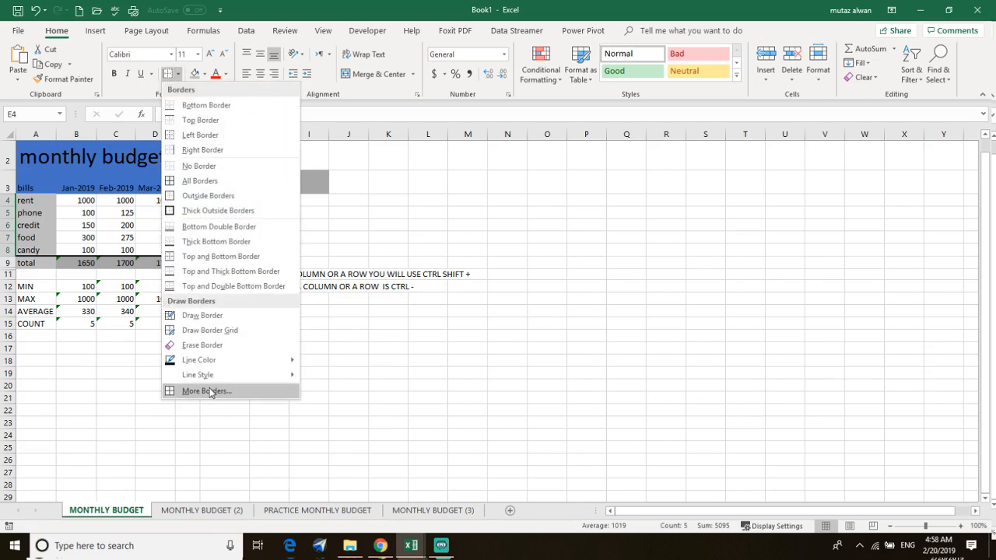
mouse_move(213, 376)
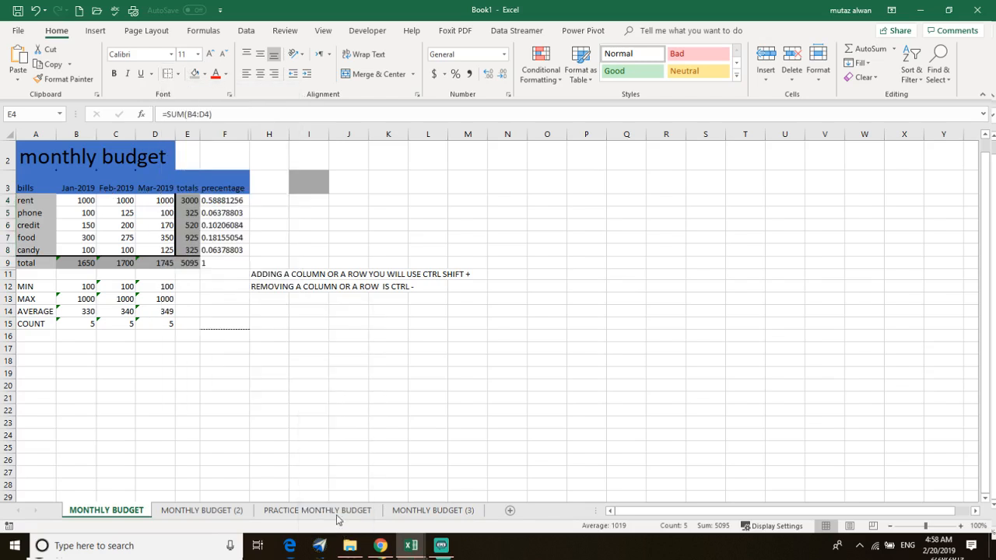
left_click(340, 520)
key("Escape")
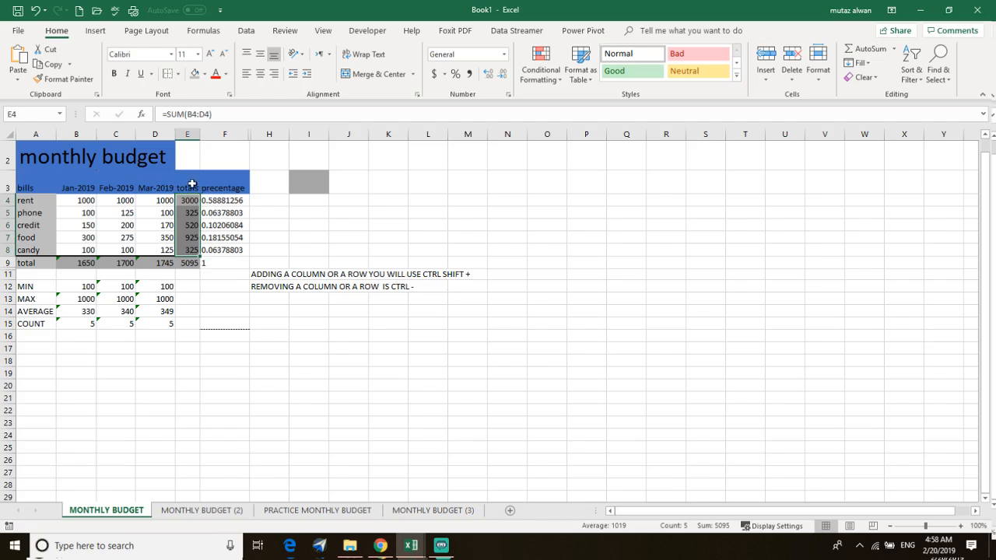
left_click(286, 233)
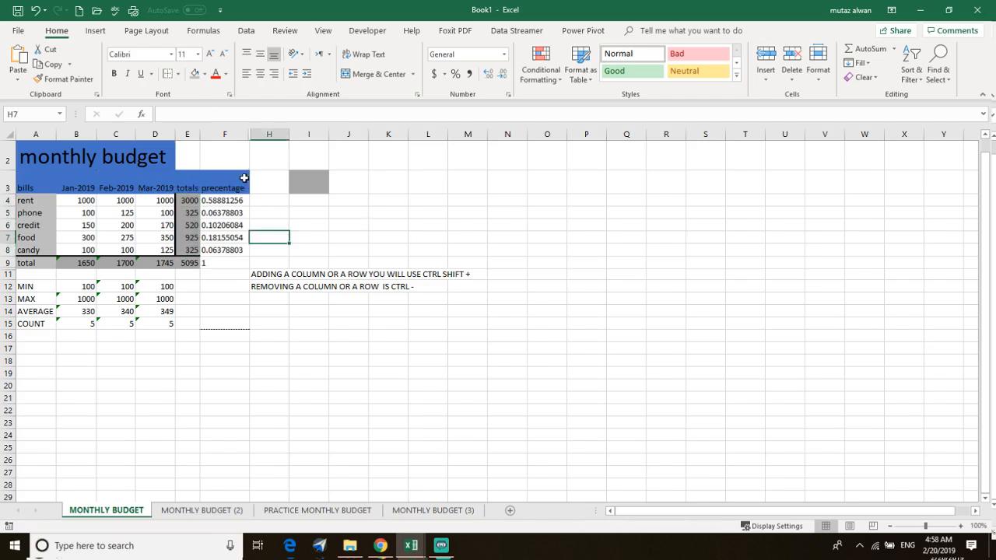
- Add a bottom border to the blue header row, cells A3:F3
left_click_drag(243, 179, 24, 184)
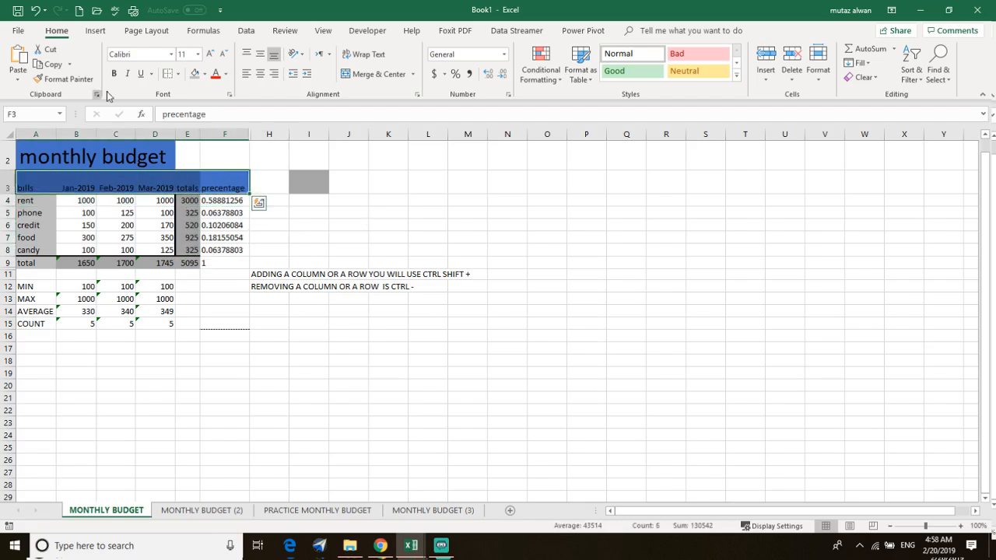
left_click(179, 75)
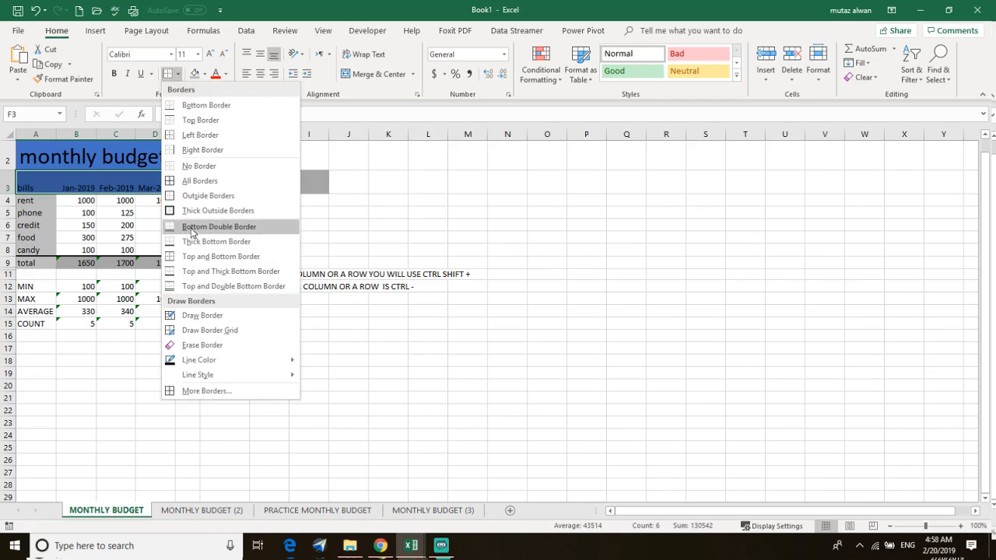
left_click(205, 107)
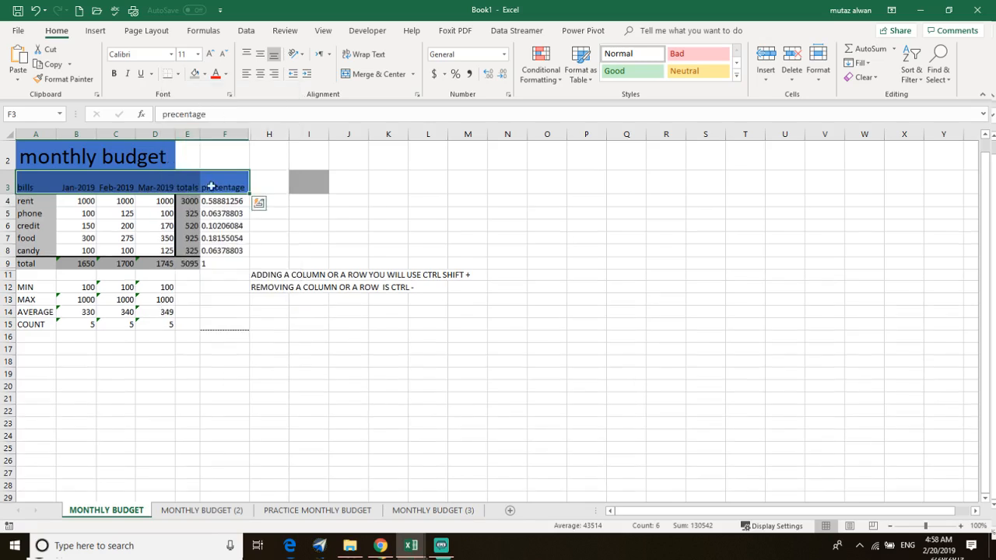
left_click(295, 239)
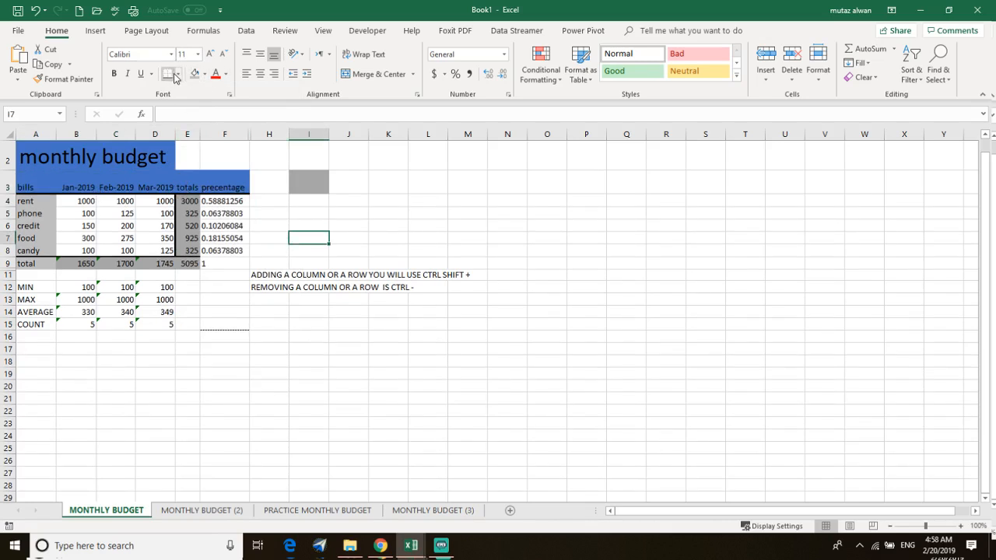
- Try a border on cell F9, the total row's percentage cell
left_click(206, 263)
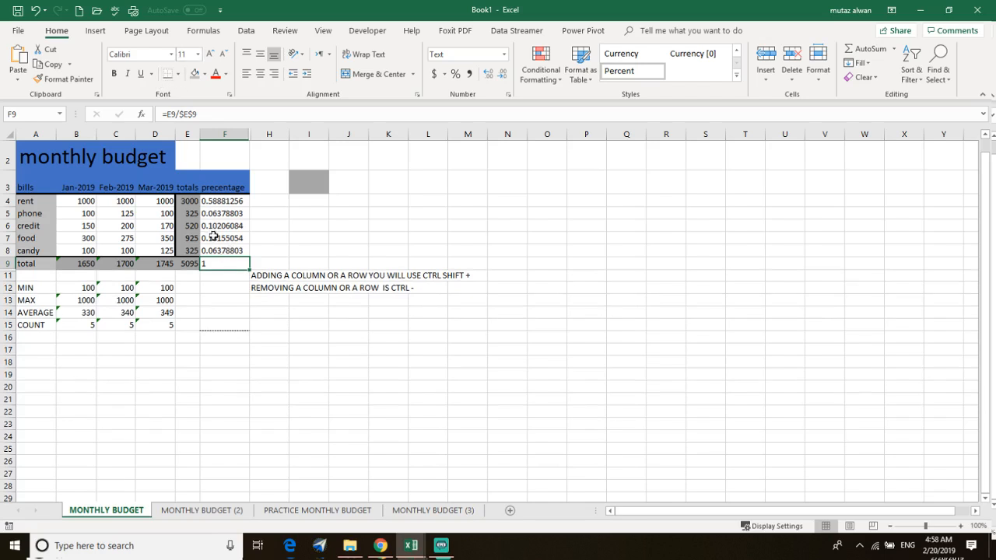
left_click(212, 276)
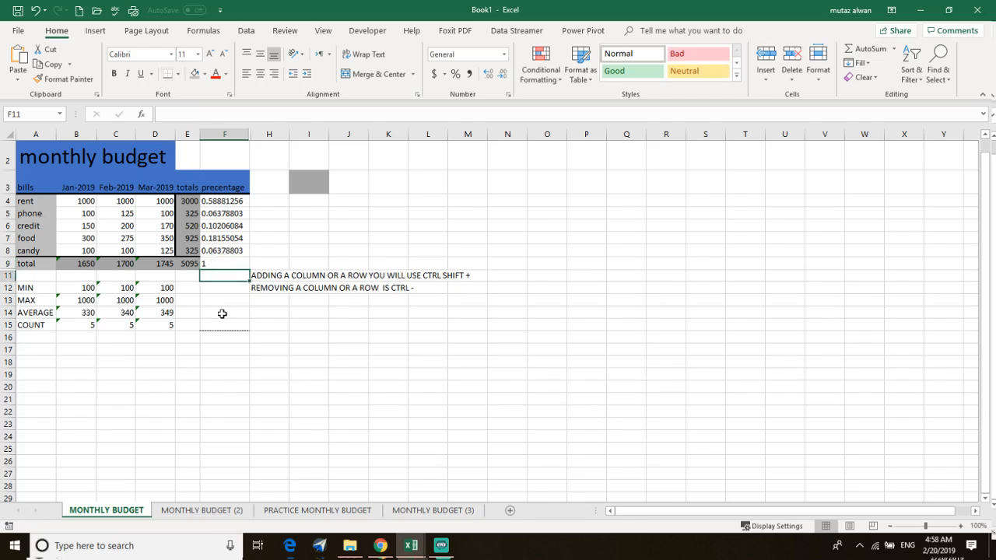
left_click(209, 262)
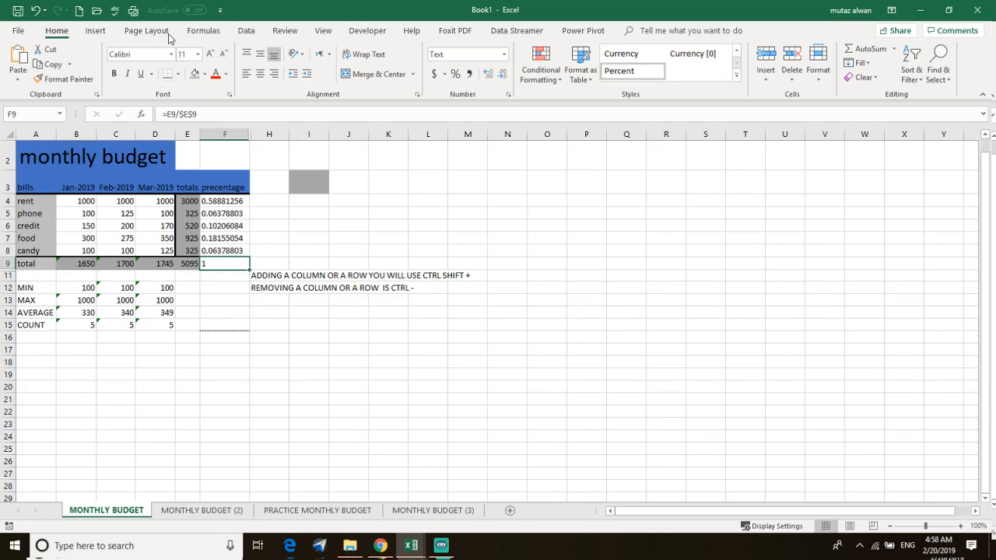
left_click(179, 75)
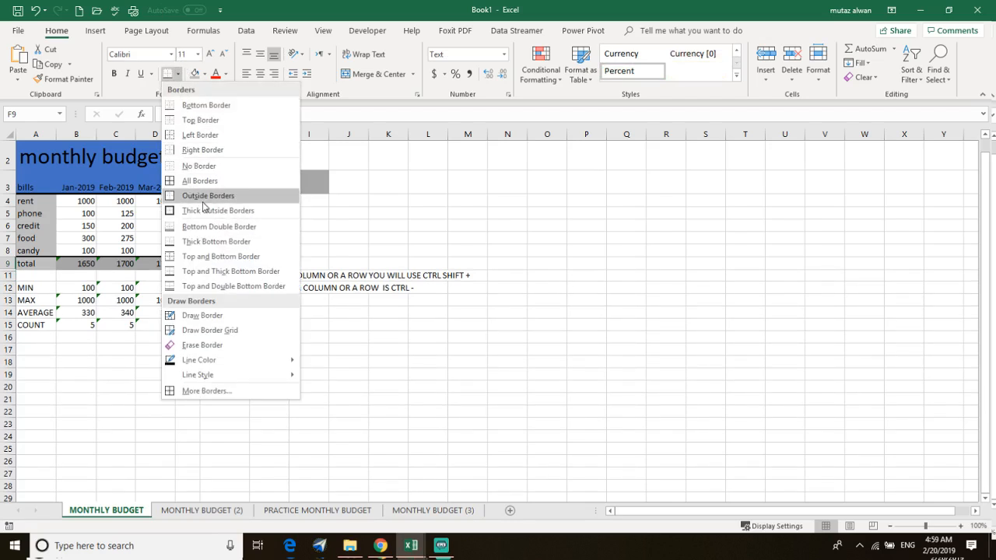
left_click(201, 120)
left_click(208, 304)
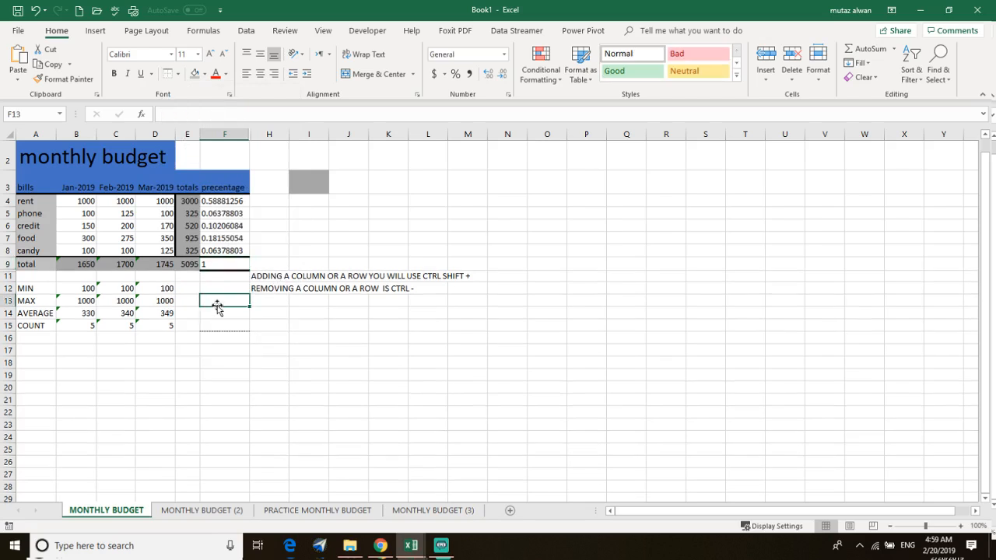
left_click(225, 269)
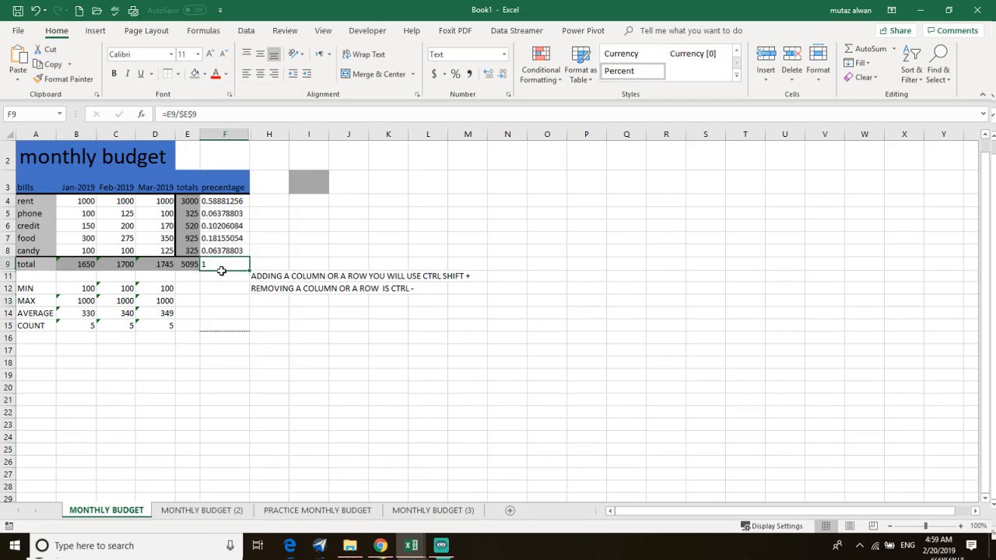
key("ctrl+c")
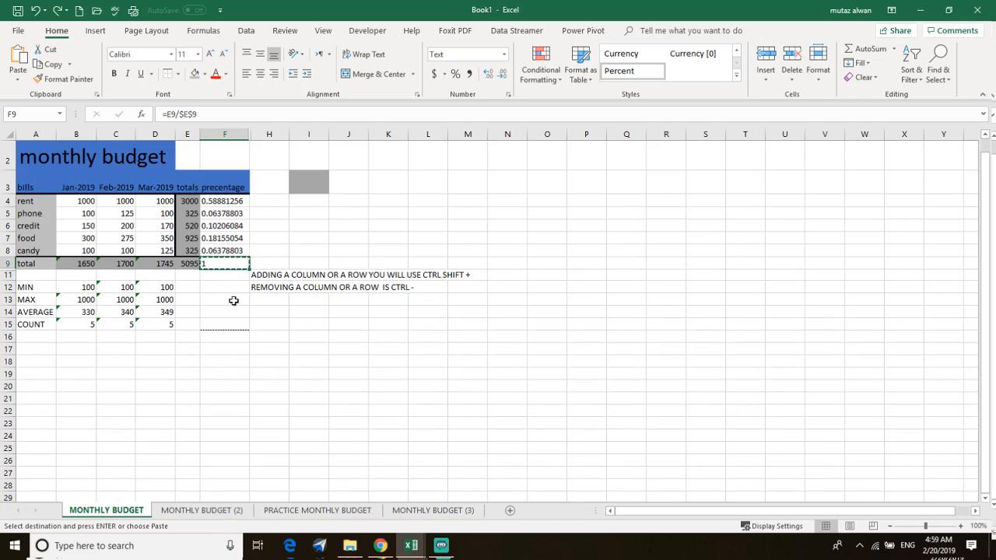
left_click(234, 301)
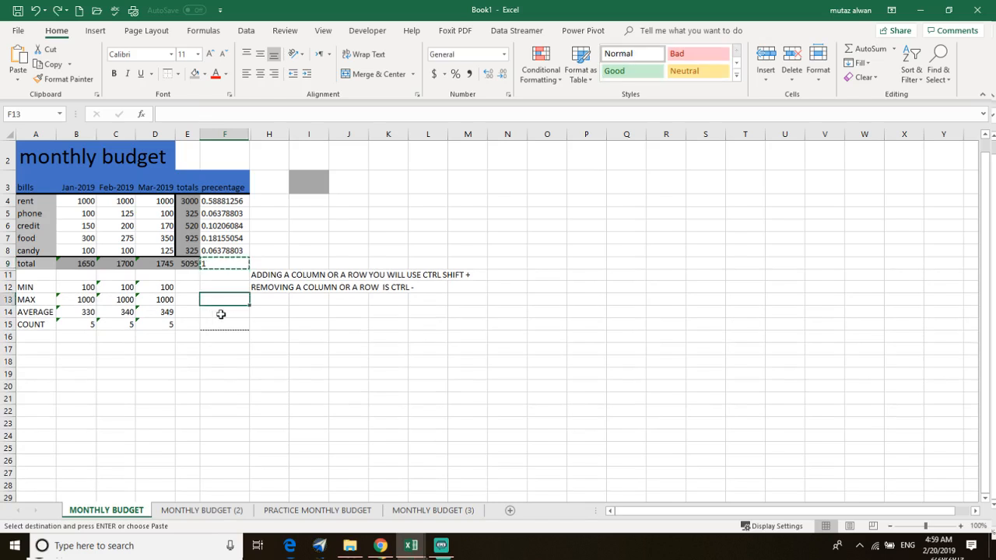
left_click(223, 262)
left_click(189, 264)
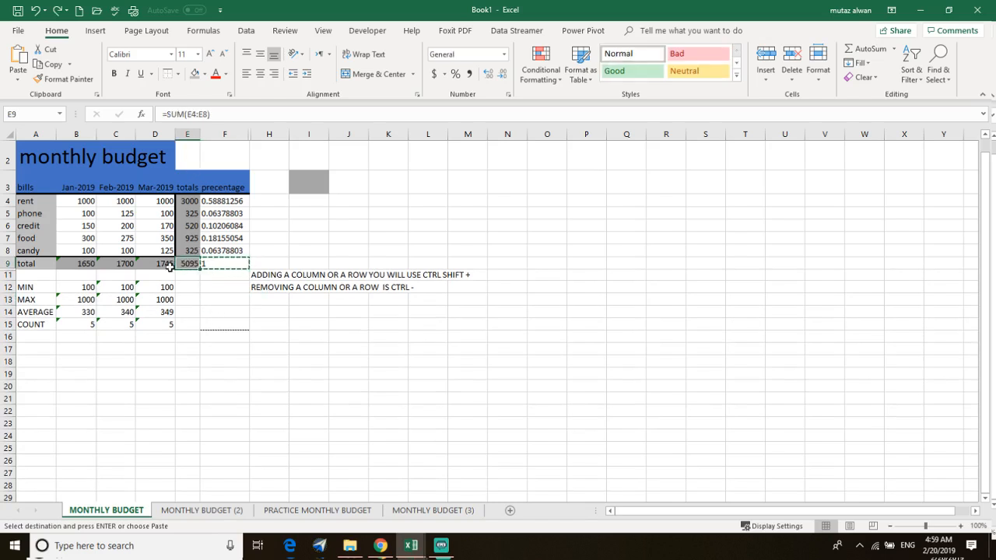
left_click(225, 263)
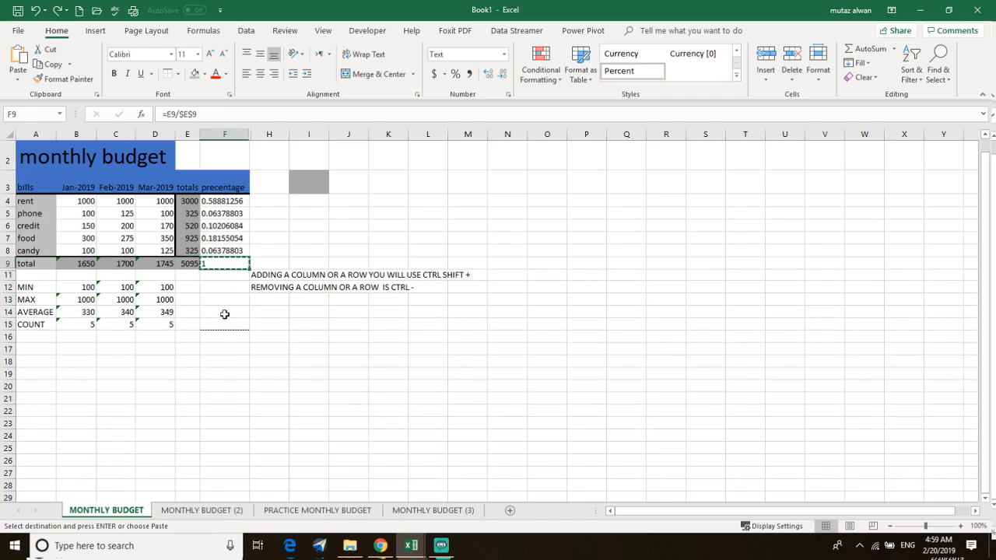
key("Escape")
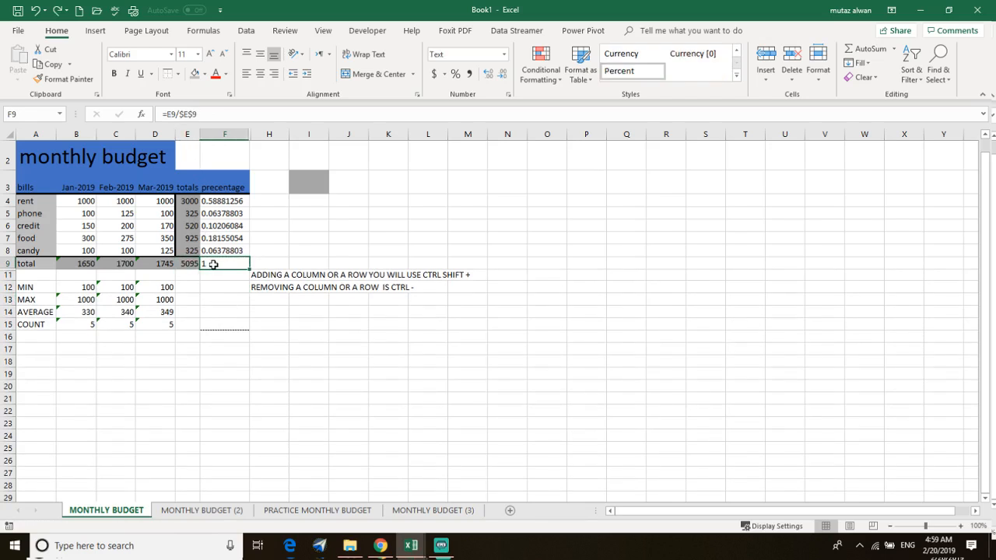
- Add a top border to cell F9 at the bottom of the percentage column
left_click(179, 74)
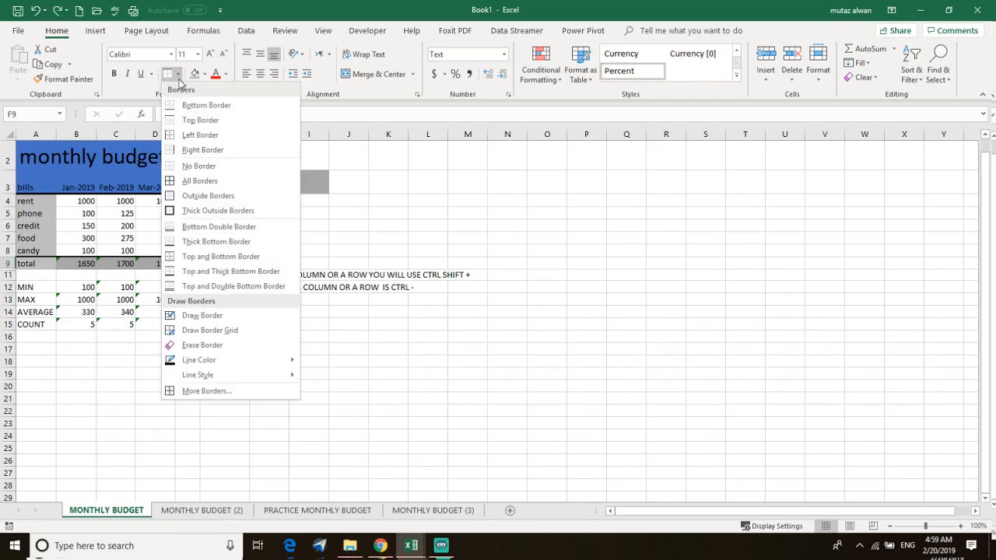
left_click(214, 117)
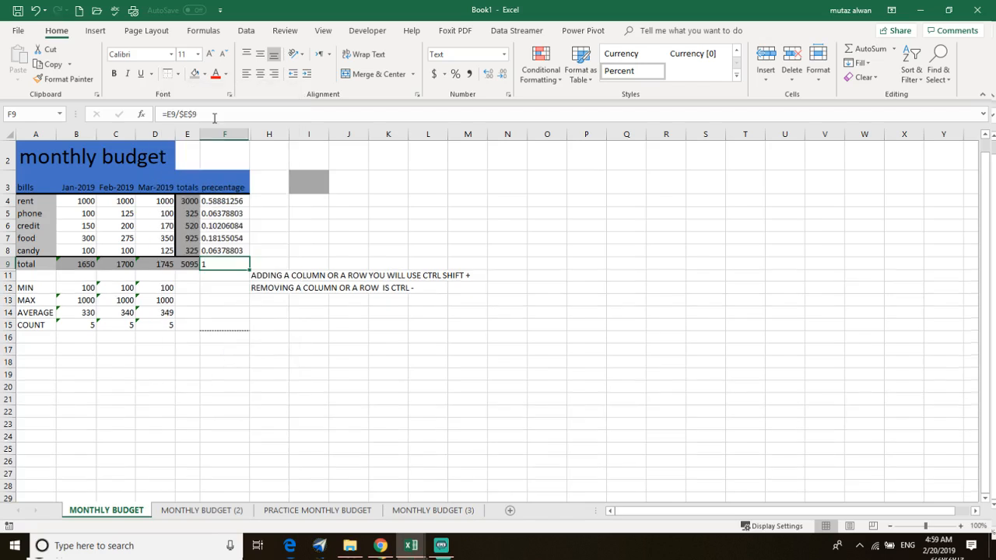
left_click(223, 289)
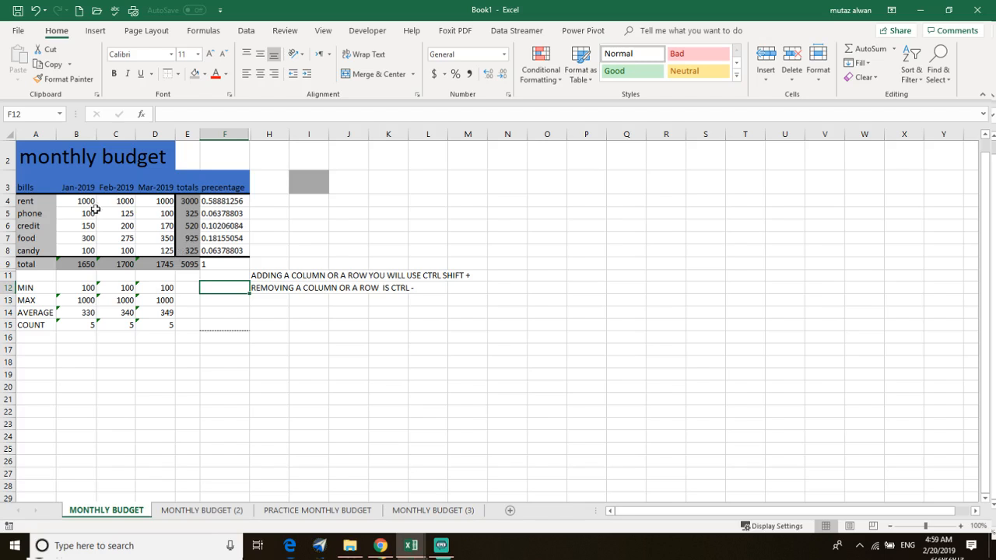
- Add a right border to the bill labels in cells A4:A8, from rent to candy
left_click(33, 215)
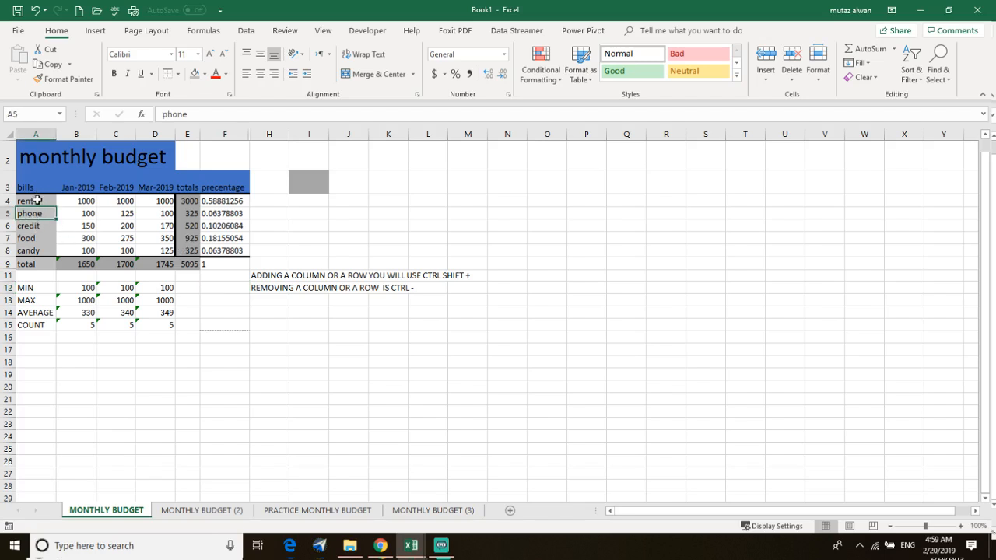
left_click_drag(36, 201, 35, 251)
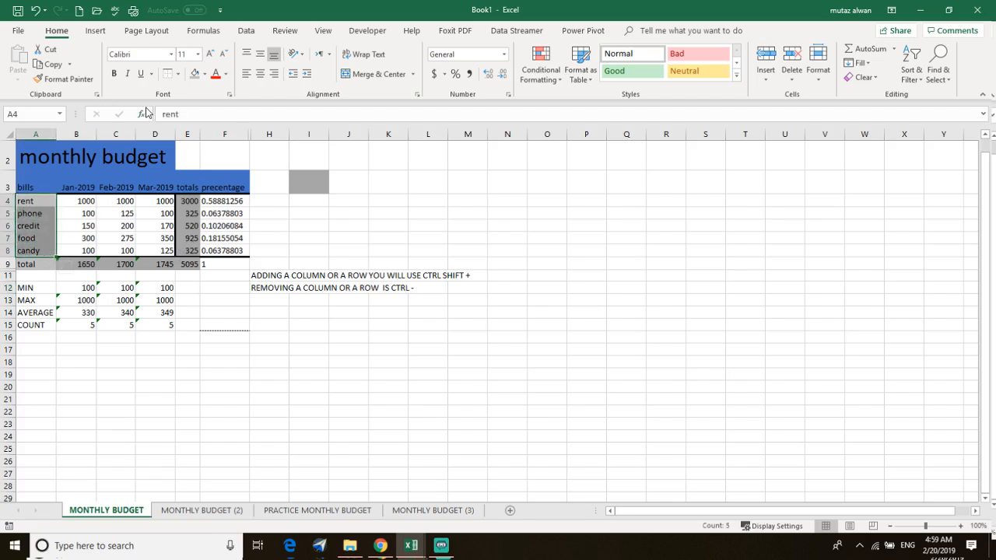
left_click(177, 73)
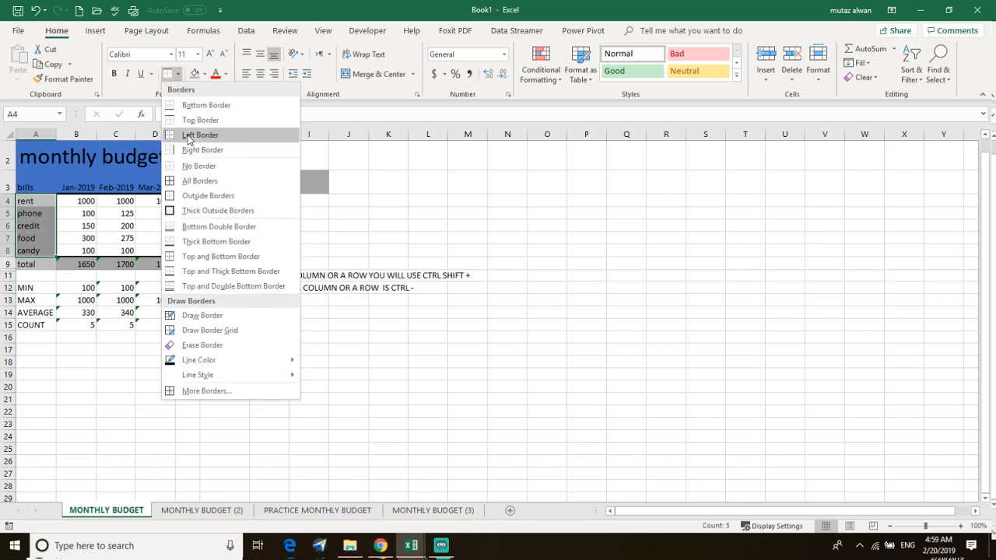
left_click(221, 154)
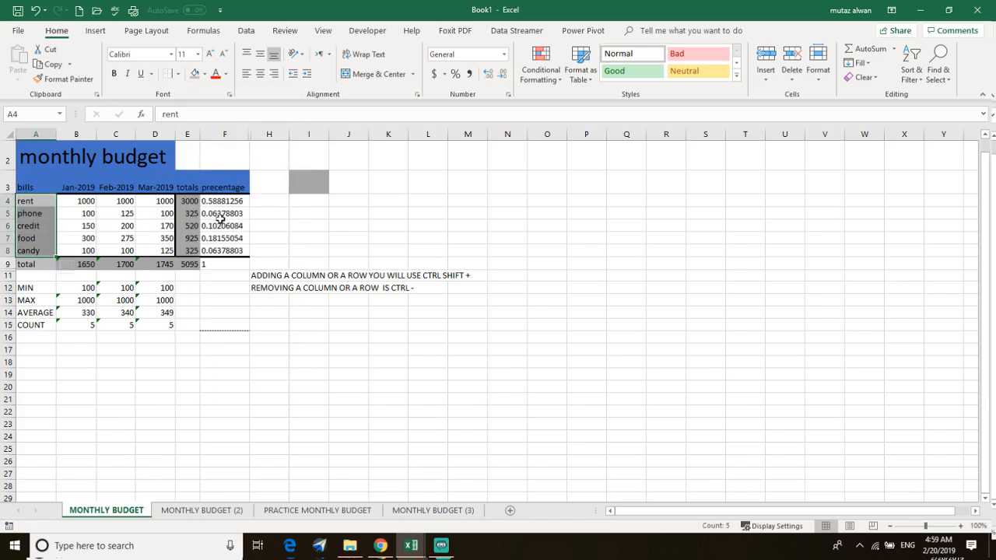
left_click(299, 225)
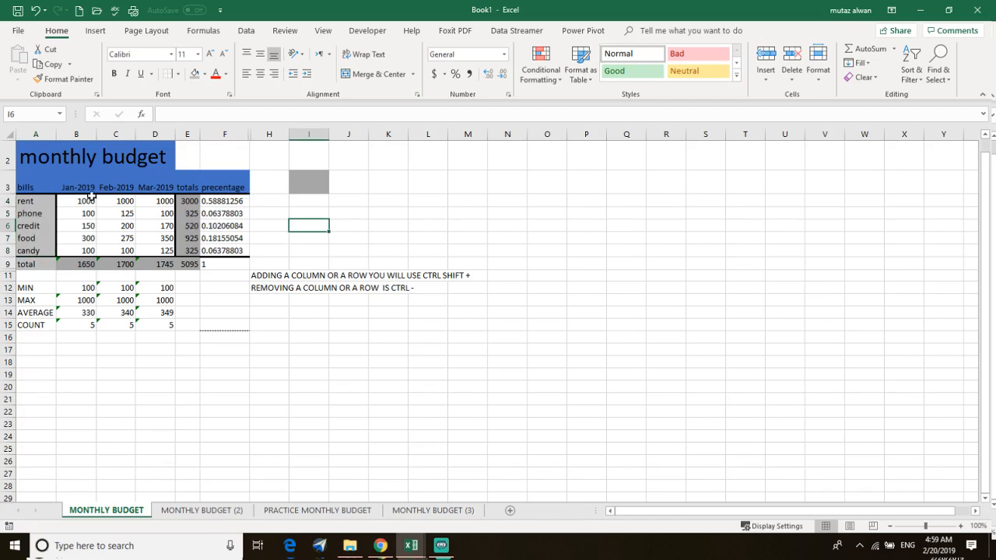
left_click_drag(71, 201, 144, 319)
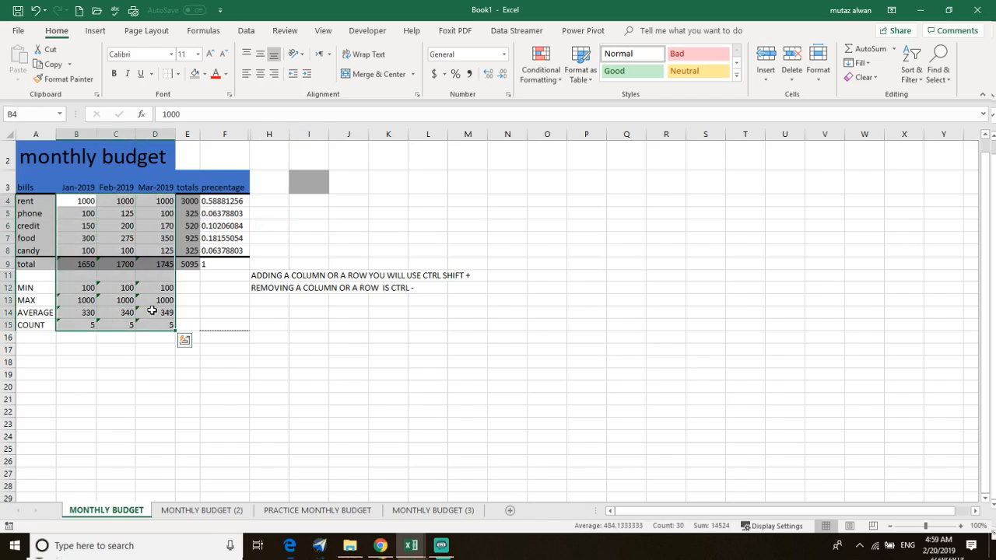
left_click(233, 338)
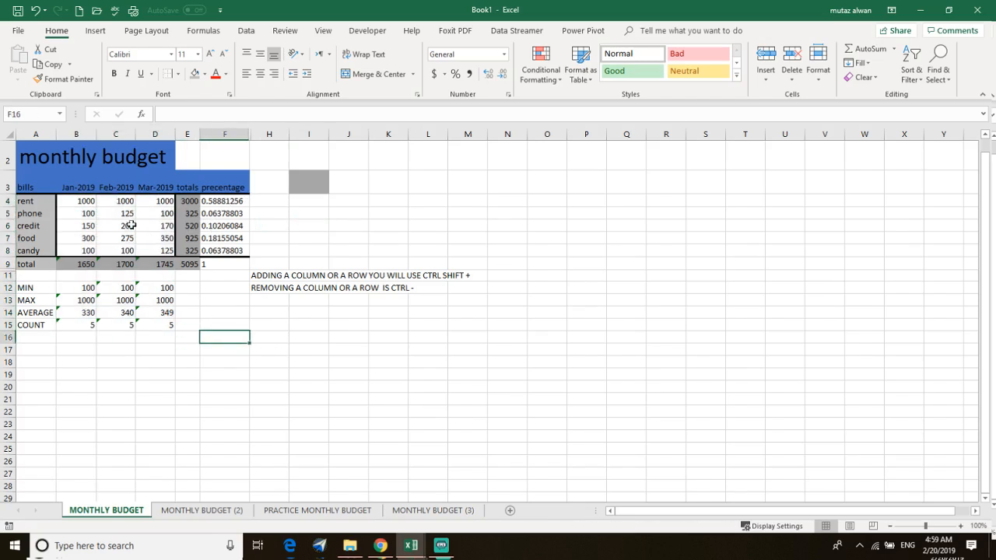
- Try the dollar accounting format on cells B4:D14 and autofit the Jan-2019 and Feb-2019 columns
left_click_drag(73, 199, 163, 313)
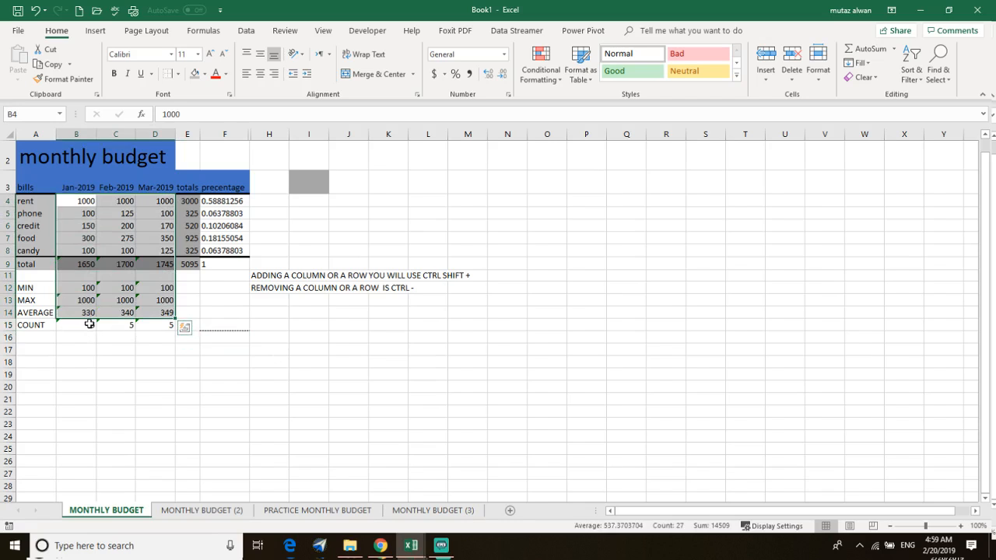
left_click(437, 74)
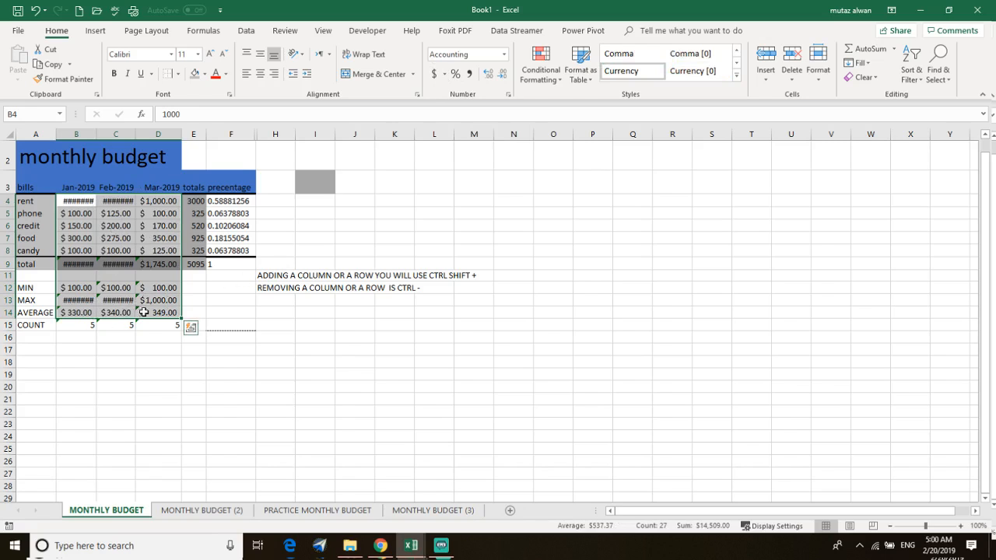
left_click(244, 155)
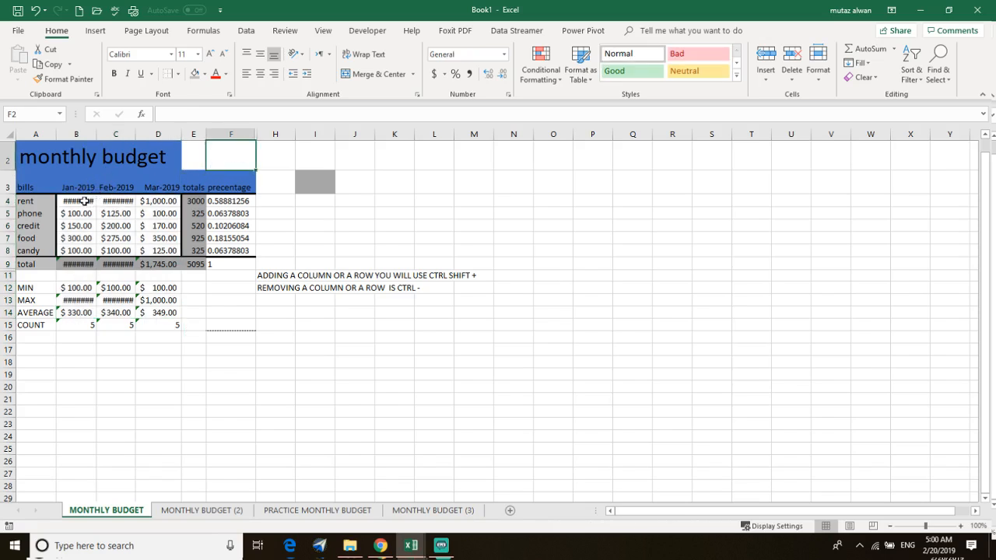
double_click(95, 134)
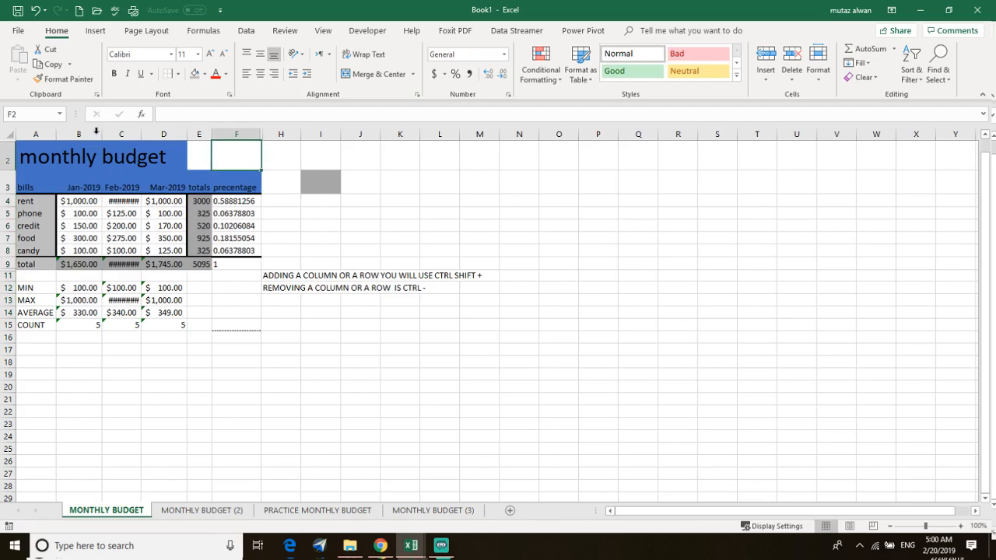
double_click(141, 134)
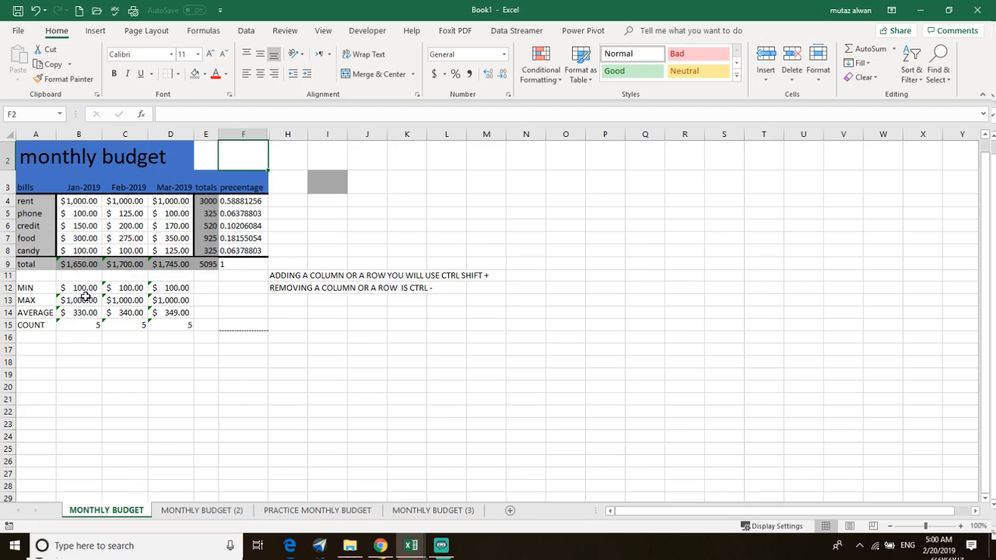
- Undo the column autofits and the accounting format on cells B4:D14
key("ctrl+z")
key("ctrl+z")
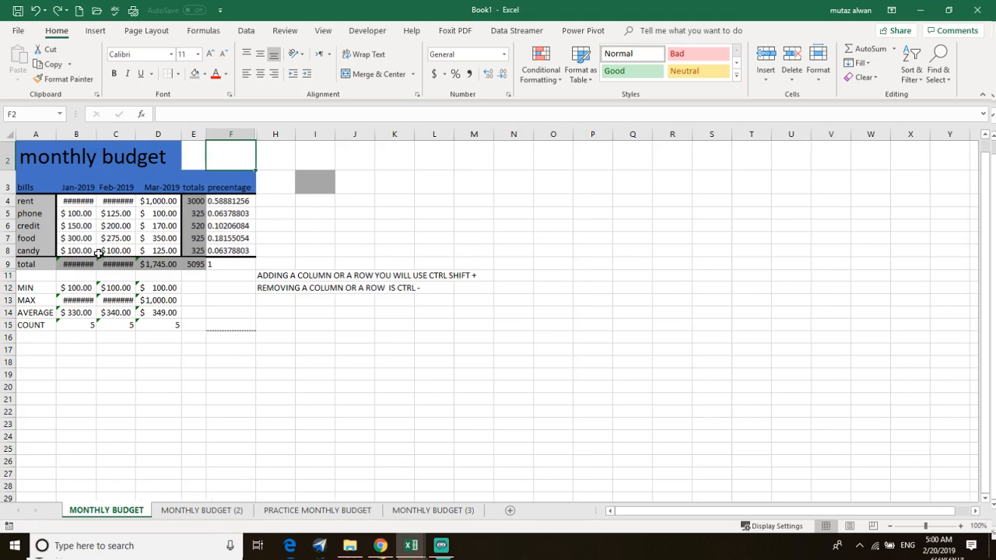
key("ctrl+z")
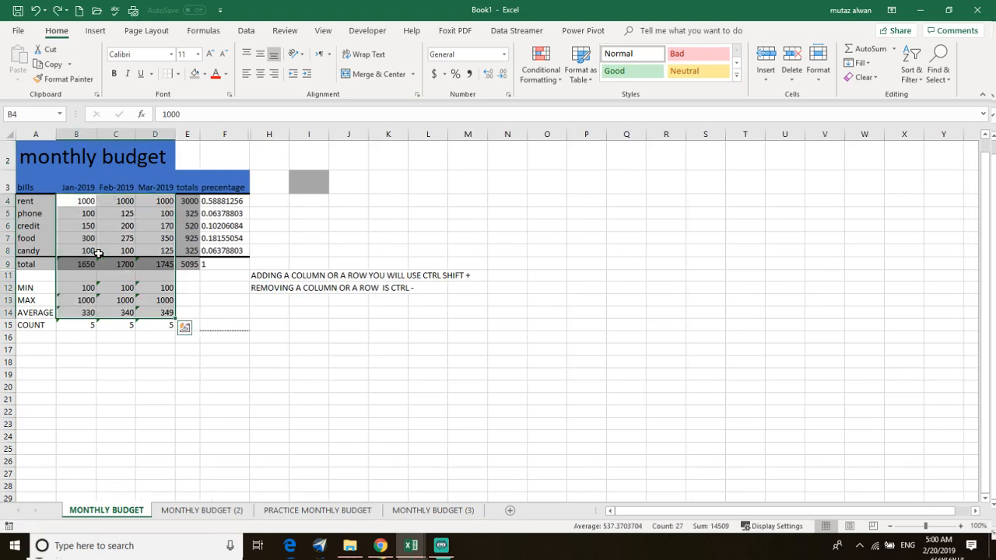
- Apply the dollar accounting format to the total row cells B9:E9 and the totals column cells E4:E8
left_click(117, 198)
left_click_drag(72, 201, 163, 200)
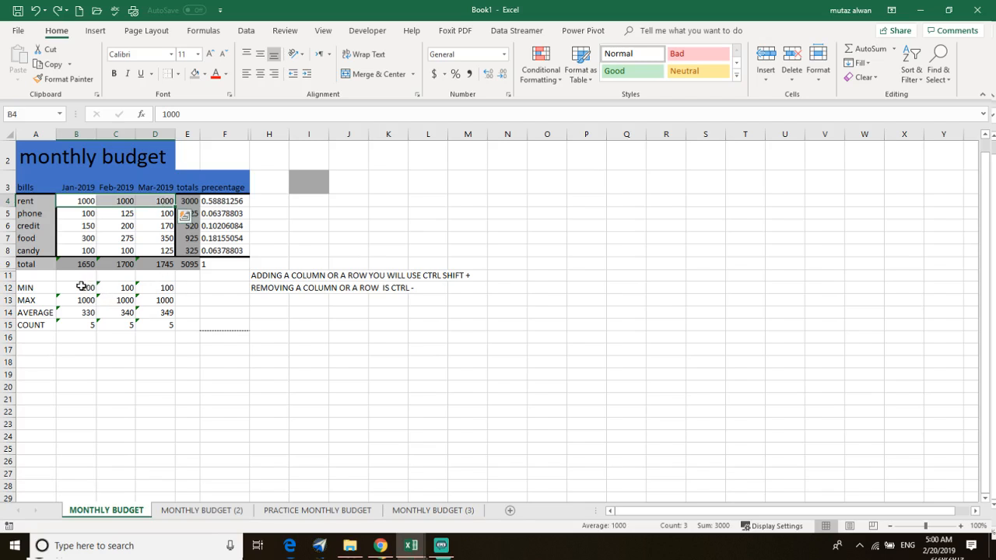
left_click_drag(58, 288, 165, 285)
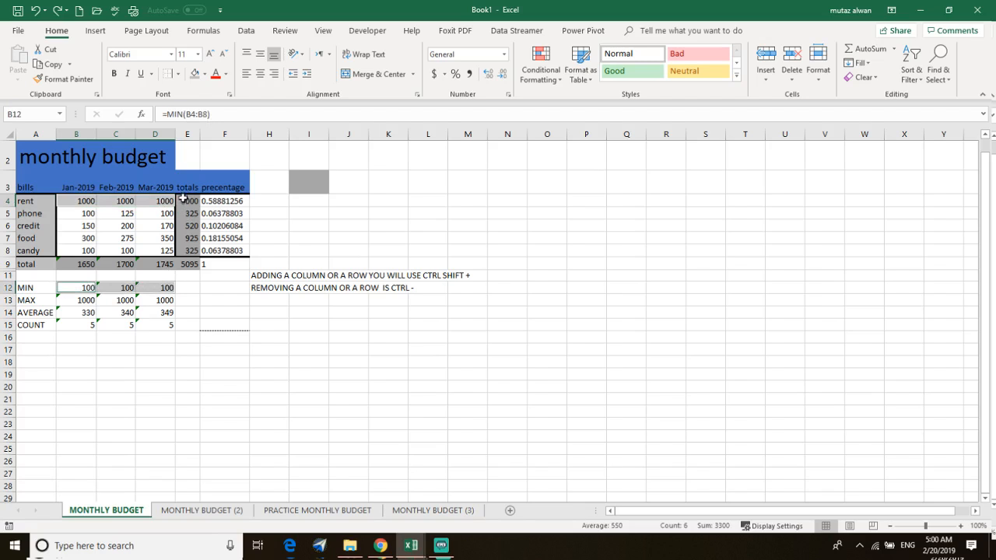
left_click(183, 200)
left_click_drag(183, 200, 78, 263)
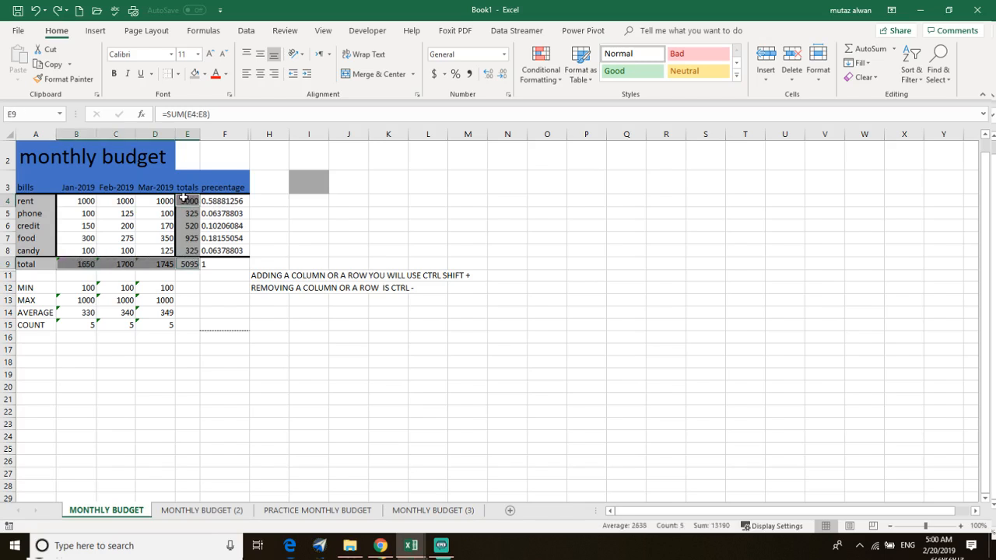
left_click_drag(183, 198, 185, 254)
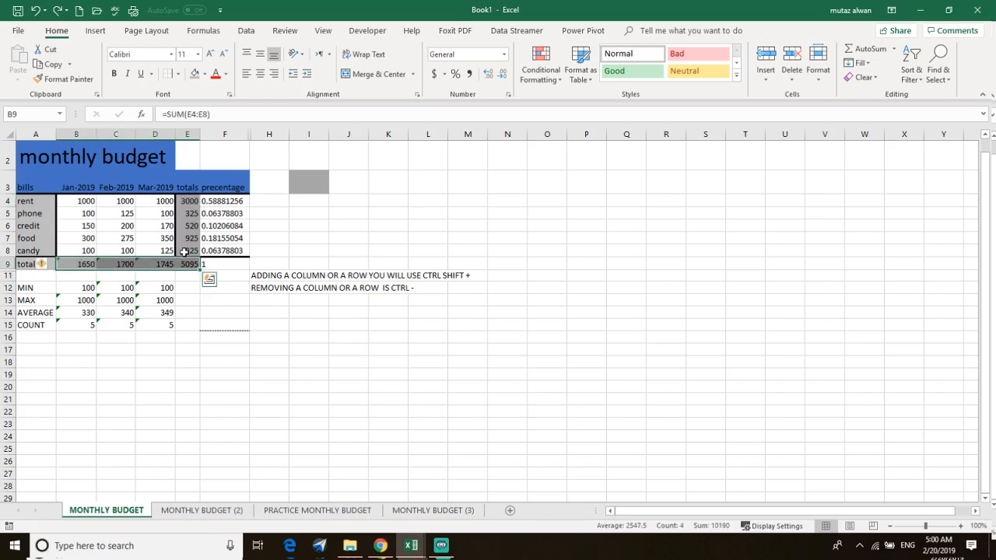
left_click(434, 74)
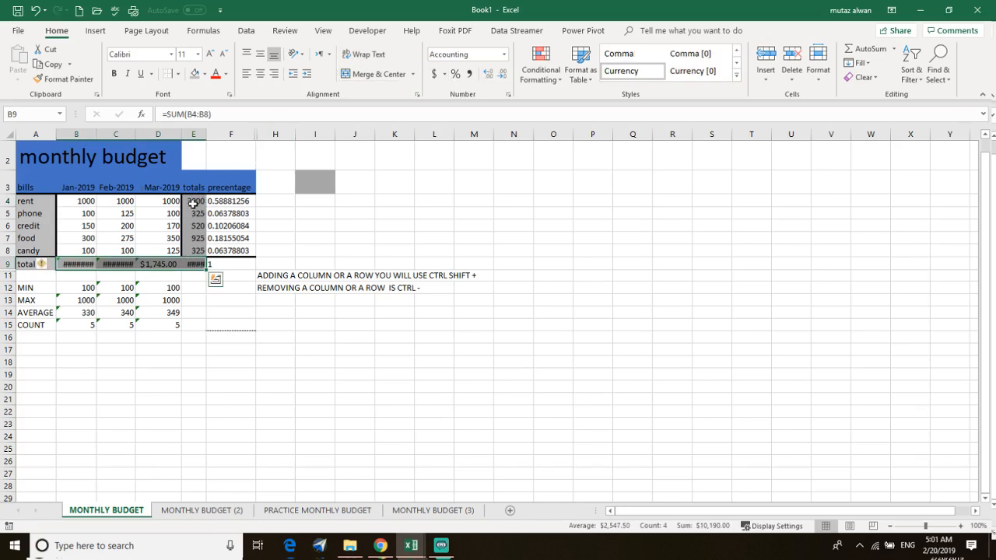
left_click_drag(194, 201, 204, 253)
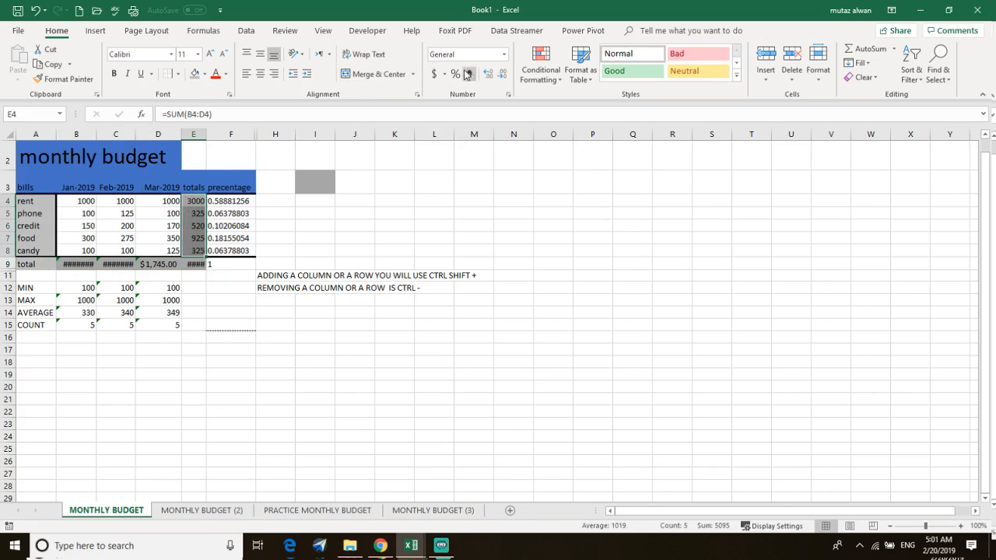
left_click(433, 74)
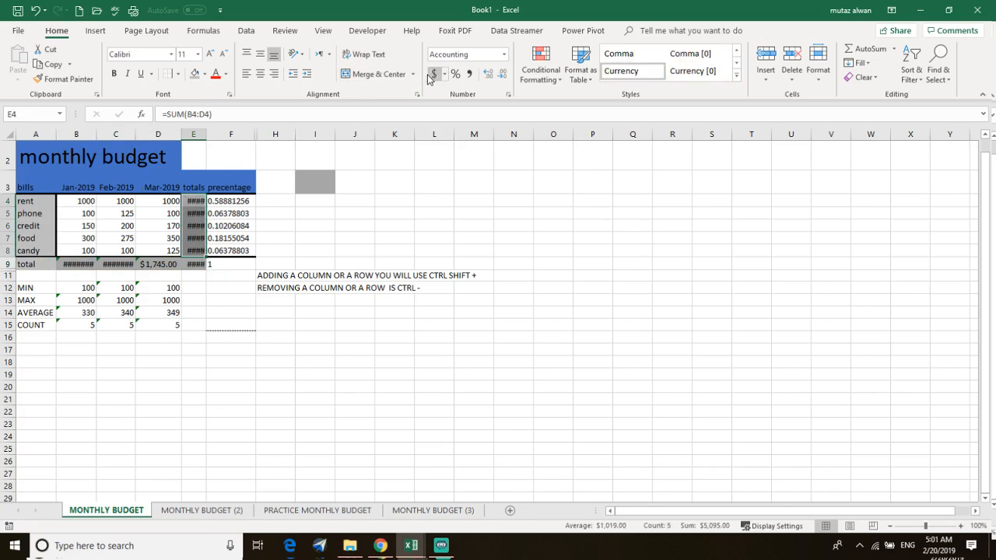
- Autofit the widths of the totals, Feb-2019 and Jan-2019 columns to their contents
double_click(207, 163)
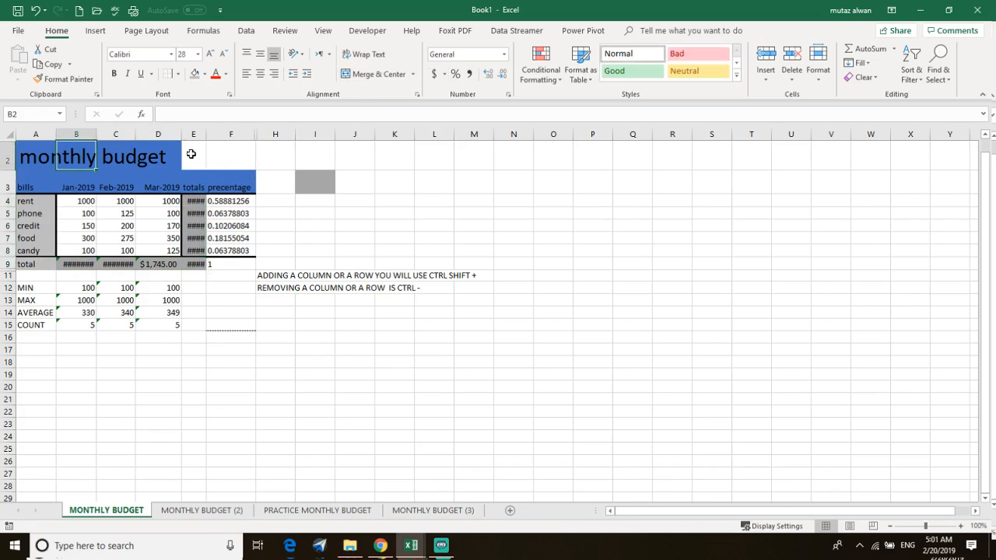
double_click(207, 134)
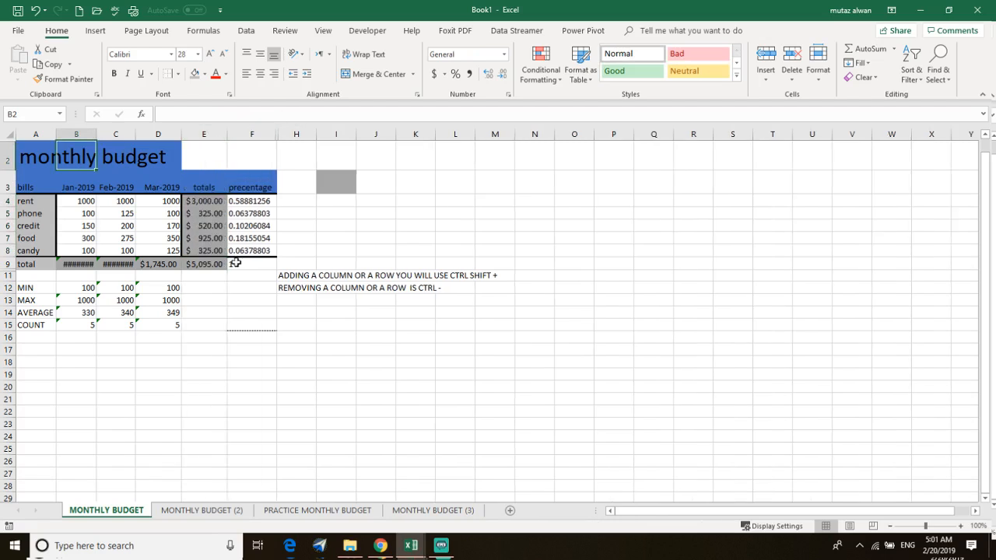
double_click(135, 137)
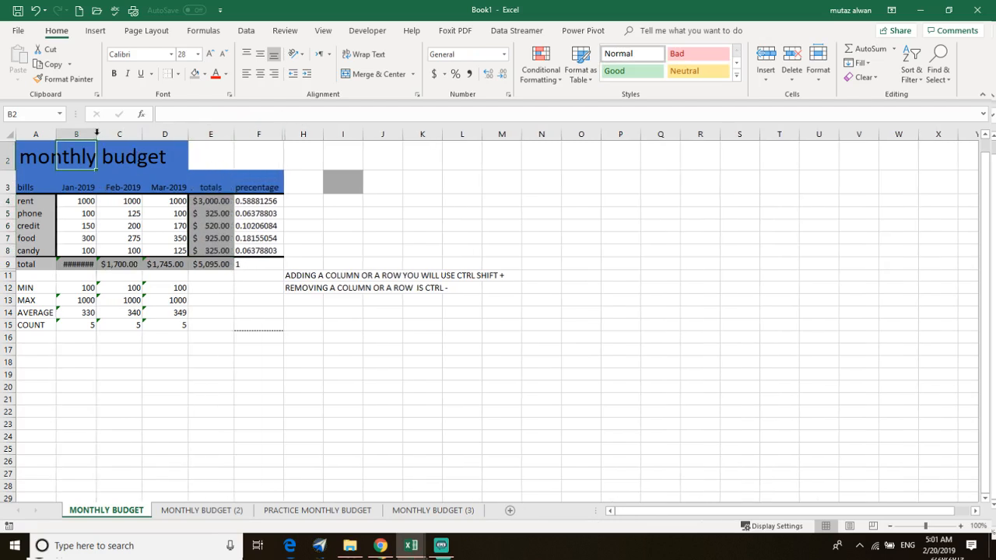
double_click(97, 134)
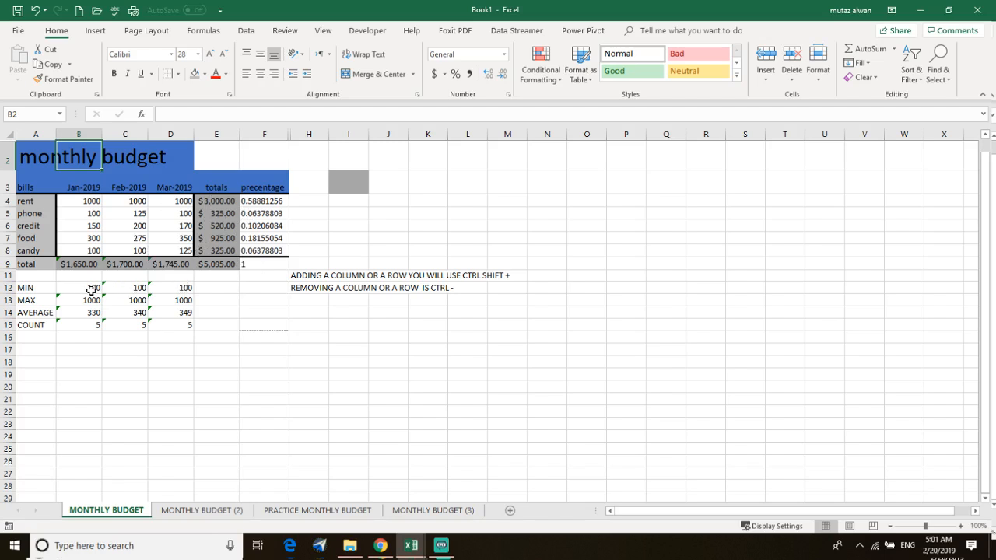
- Try the dollar accounting format on the MIN, MAX and AVERAGE cells B12:D14 and undo it
left_click_drag(84, 292, 187, 312)
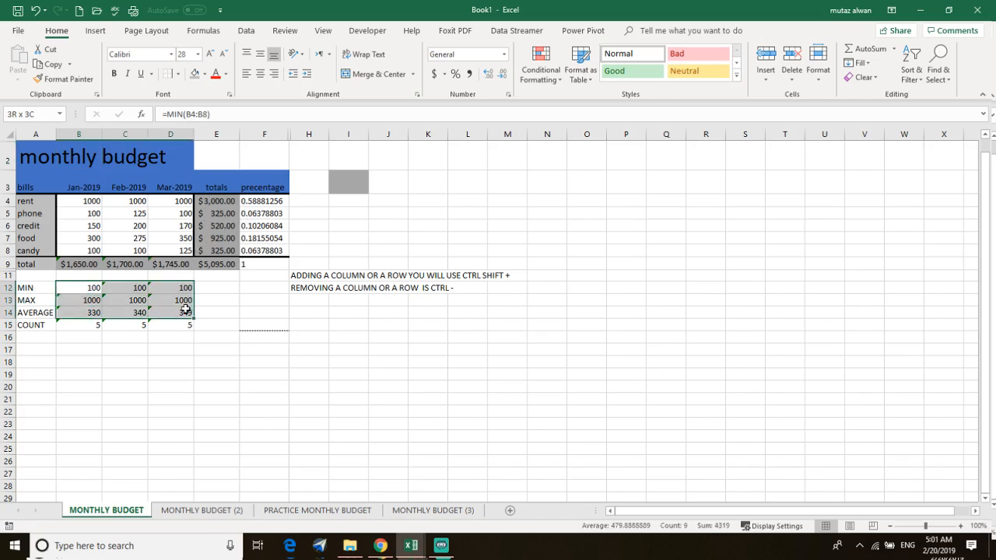
left_click(434, 74)
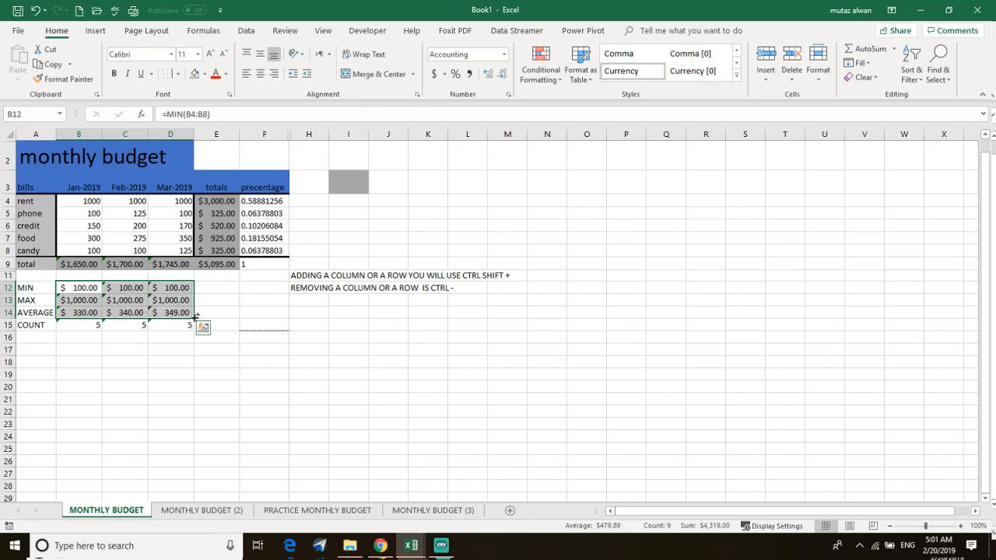
key("ctrl+z")
- Apply the dollar accounting format to the MIN row only, cells B12:D12
left_click(70, 287)
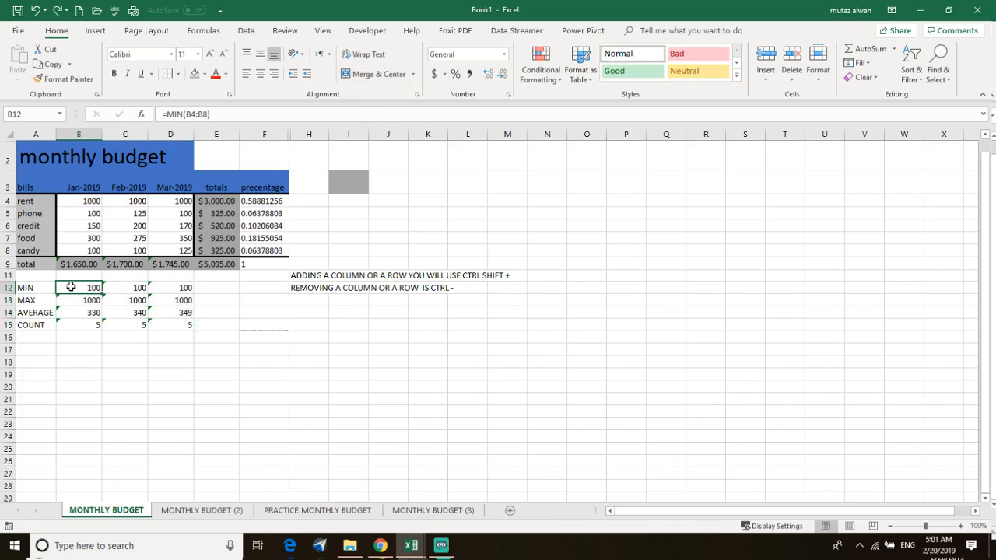
left_click_drag(71, 287, 175, 288)
left_click(435, 73)
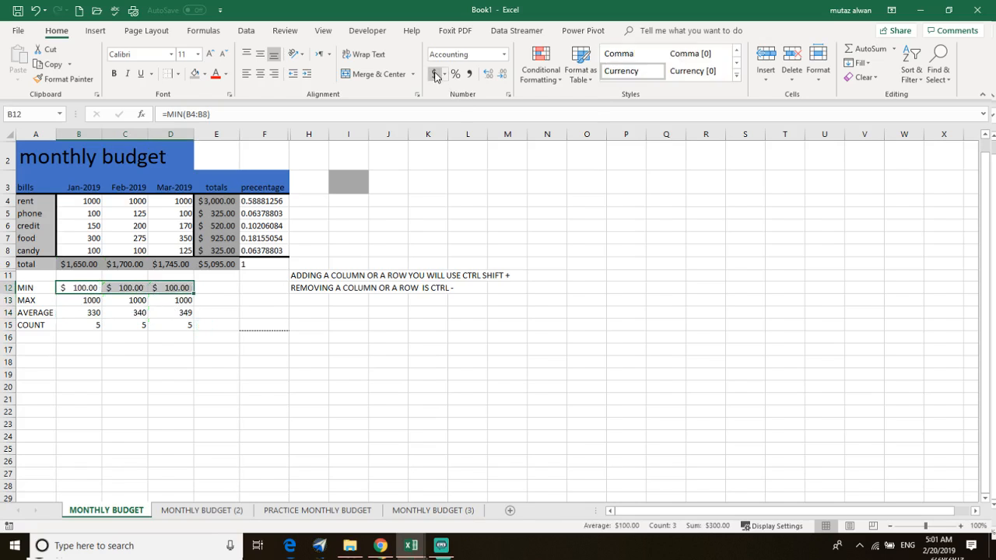
- View the currency choices available for the accounting number format without applying one
left_click(227, 408)
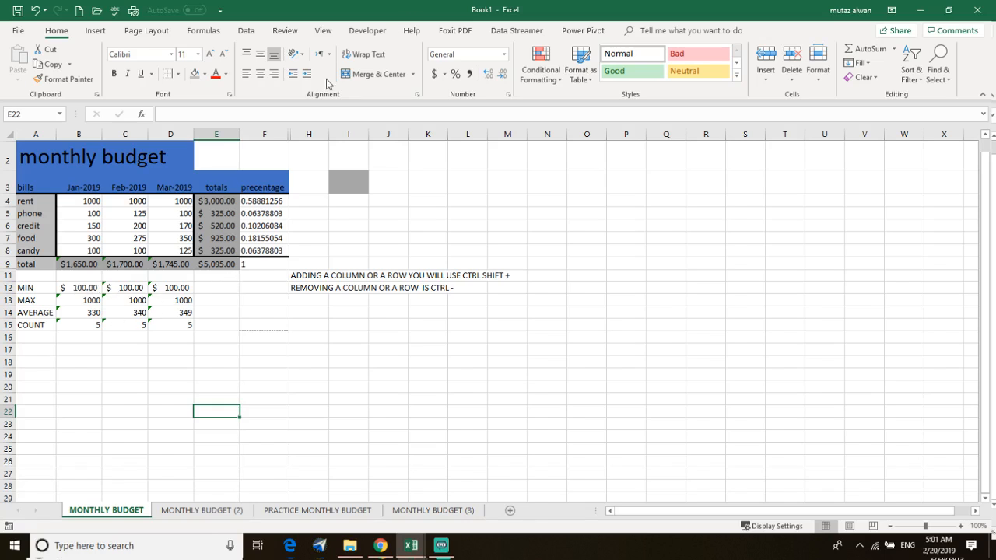
left_click(445, 75)
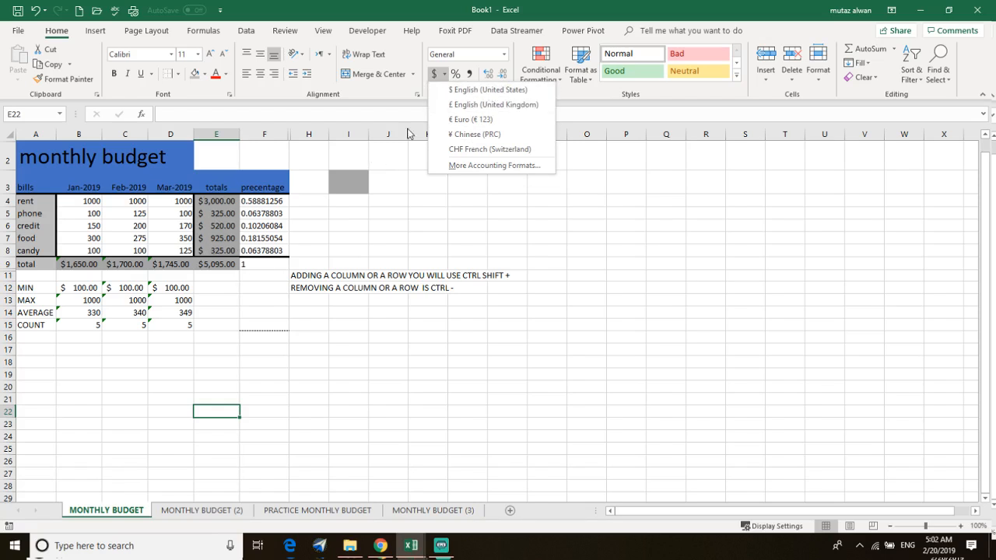
left_click(583, 95)
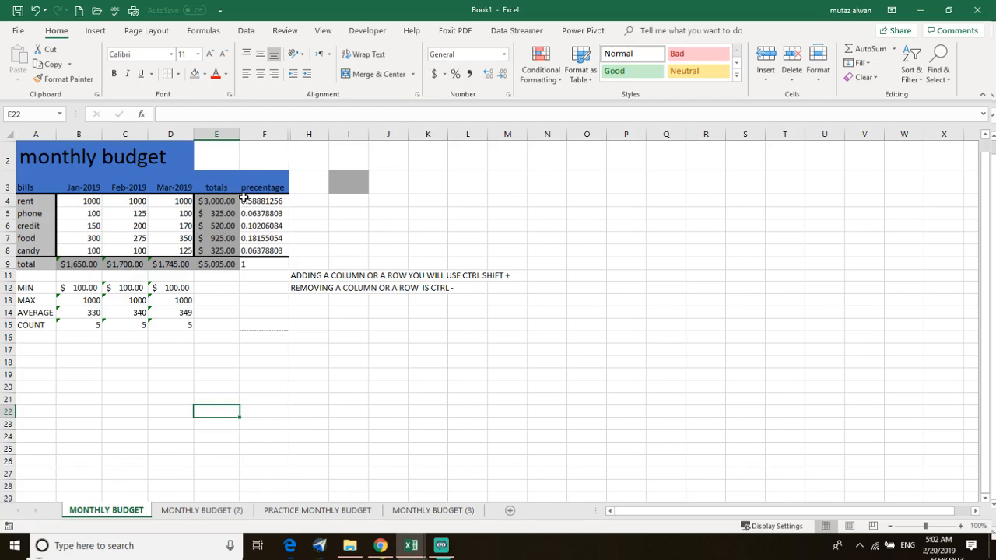
- Format the percentage column cells F4:F9 as Percentage with two decimal places
left_click_drag(244, 201, 292, 238)
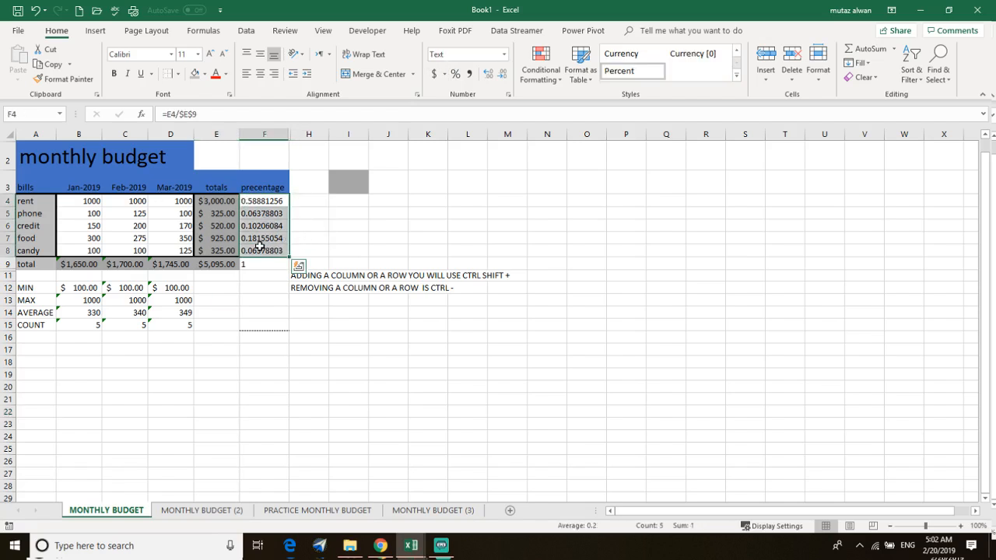
left_click_drag(257, 202, 279, 269)
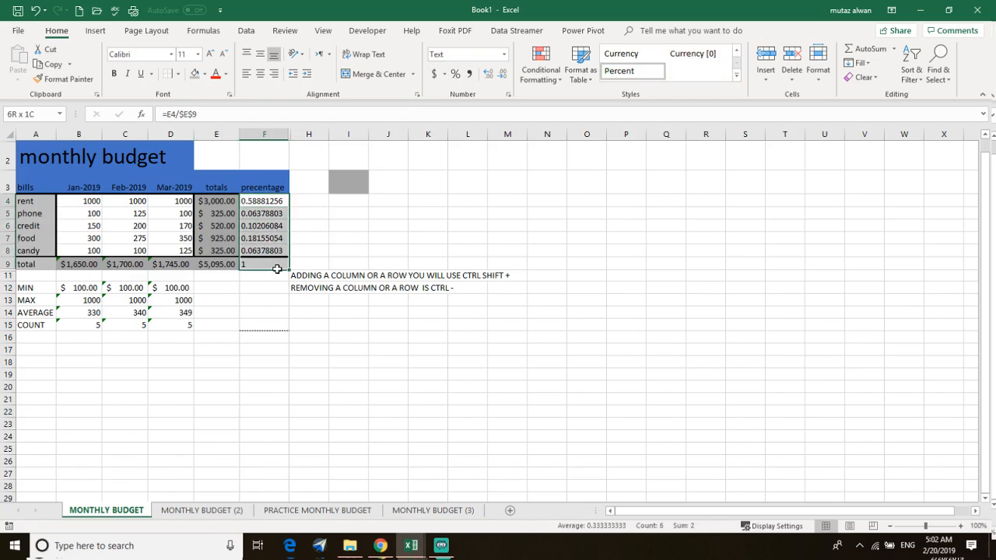
left_click(456, 74)
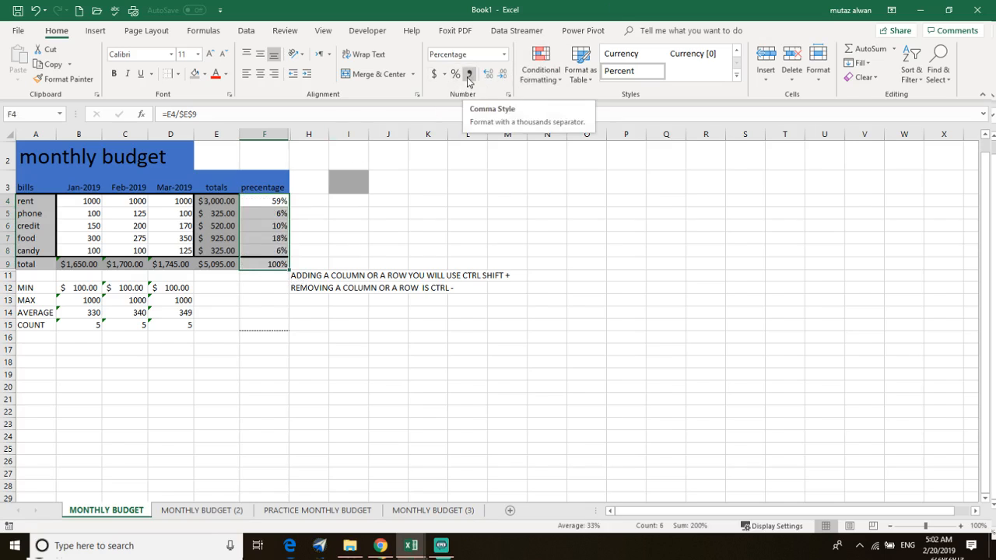
left_click(504, 54)
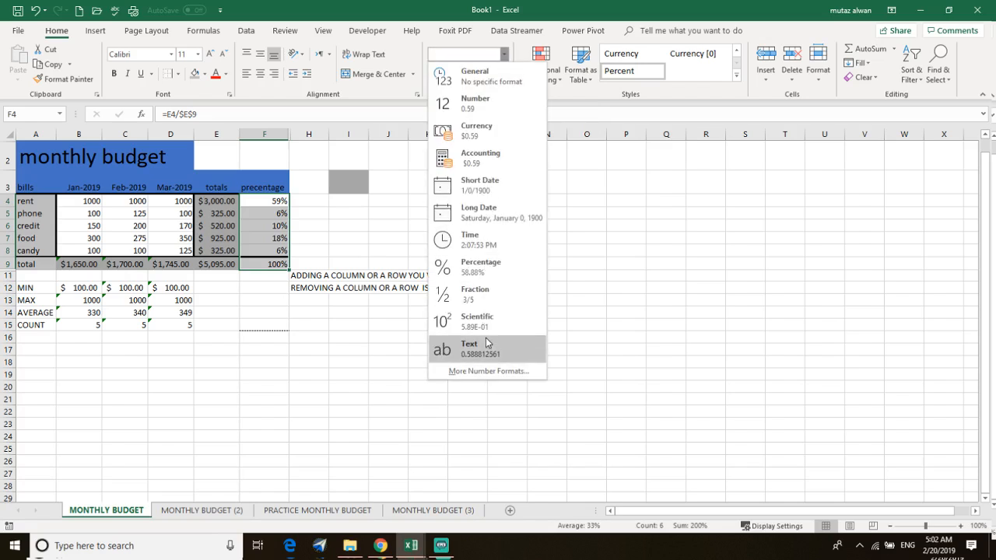
left_click(477, 267)
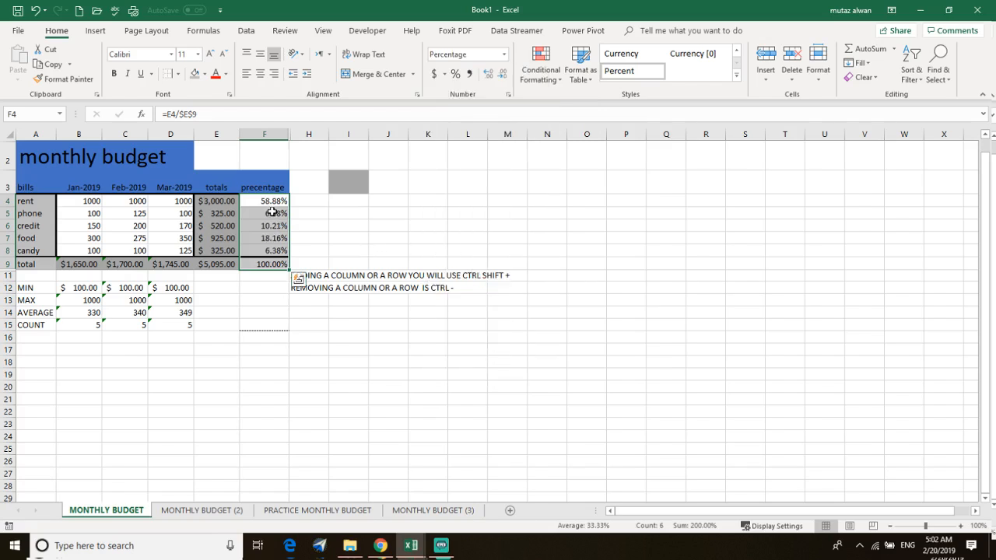
left_click(272, 286)
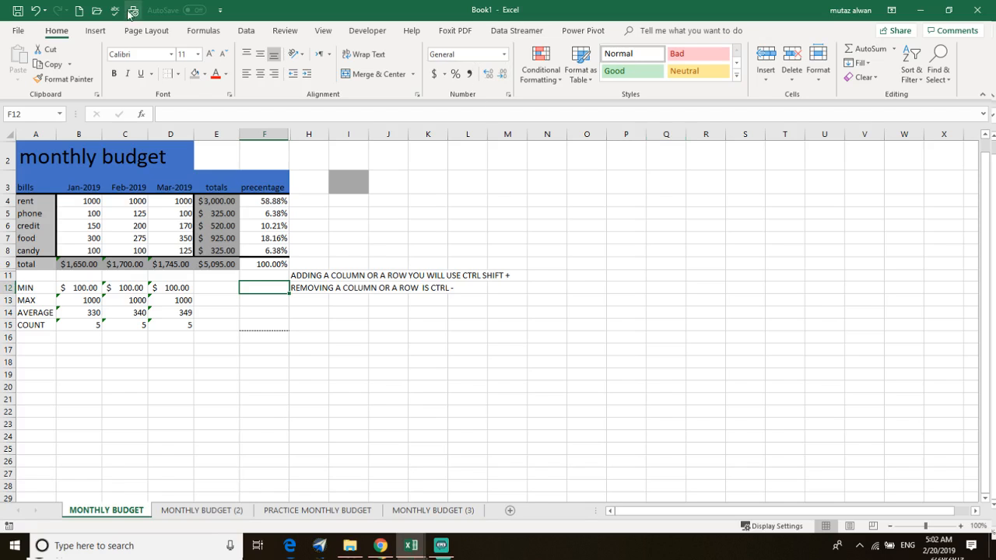
- Set the font size of the blue header row, cells A3:F3, to 14
left_click(62, 181)
left_click(133, 180)
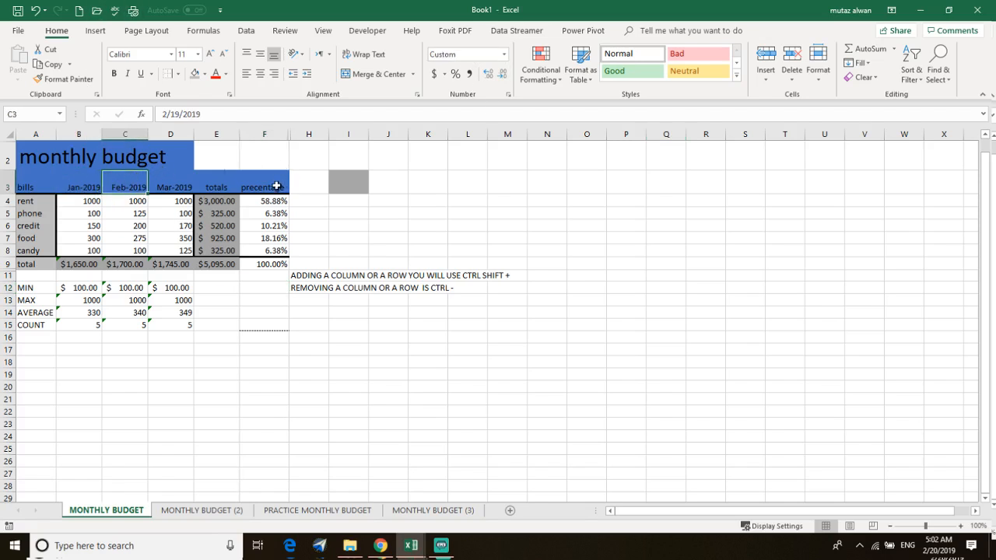
left_click_drag(275, 187, 34, 184)
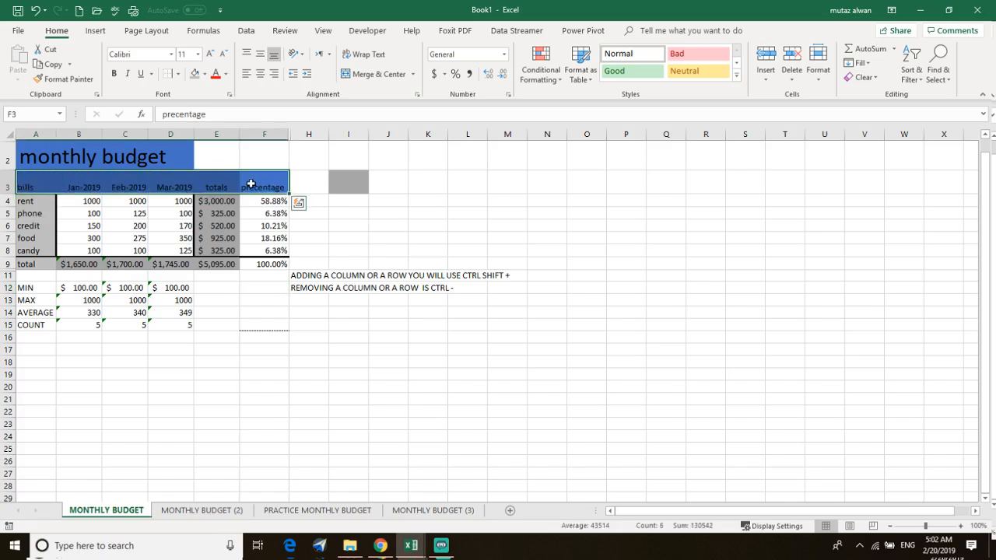
left_click_drag(251, 183, 32, 181)
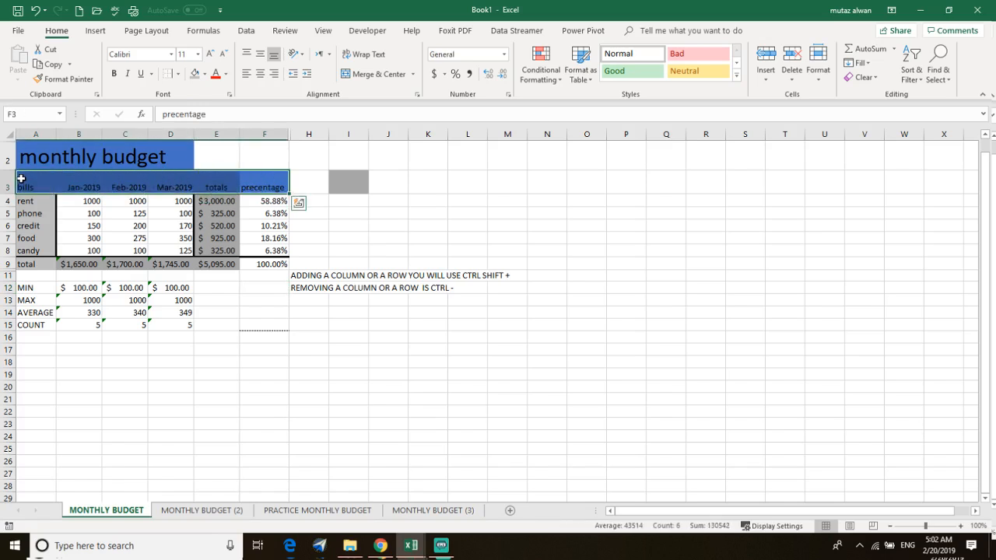
left_click(198, 54)
left_click(188, 124)
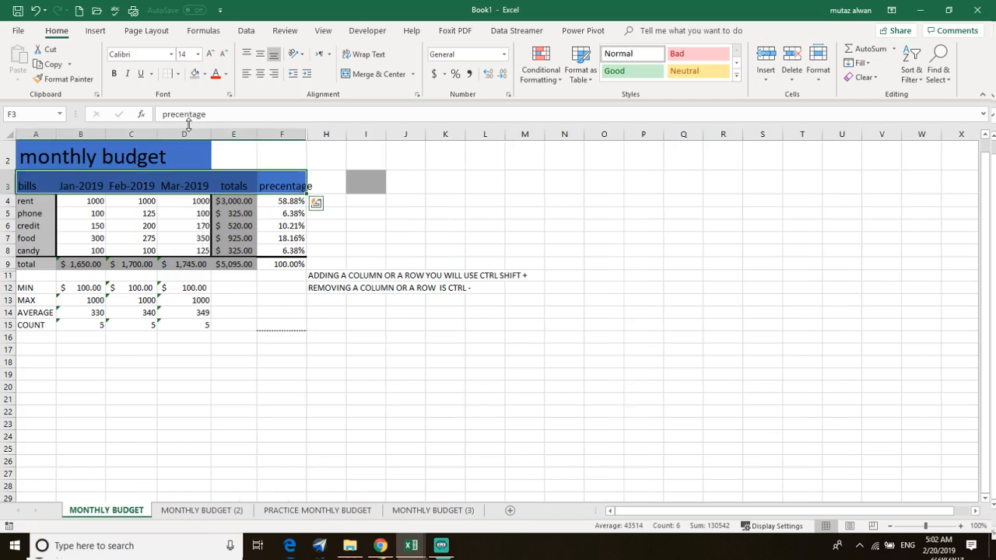
- Fit the percentage column's width to its heading and set the monthly budget title's font size to 24
left_click(343, 224)
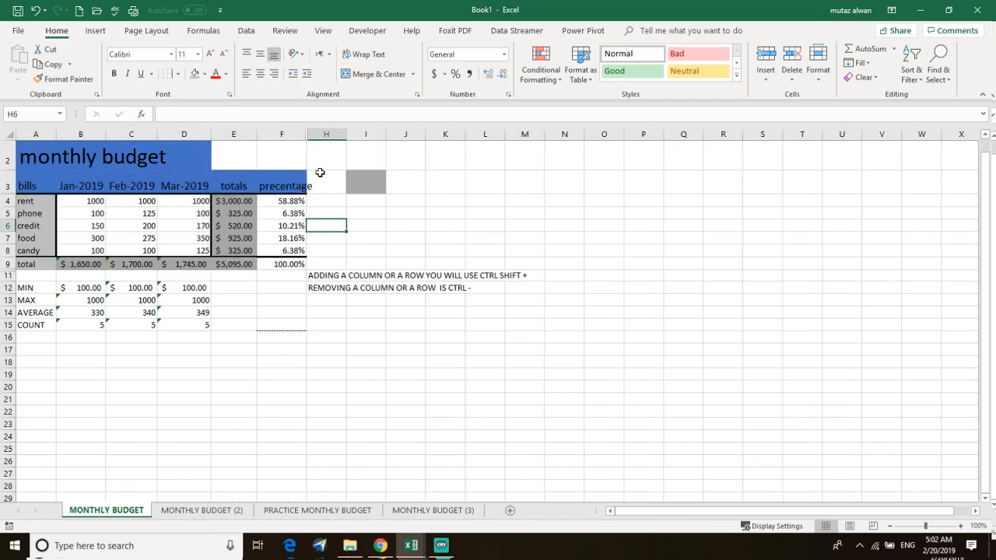
double_click(307, 136)
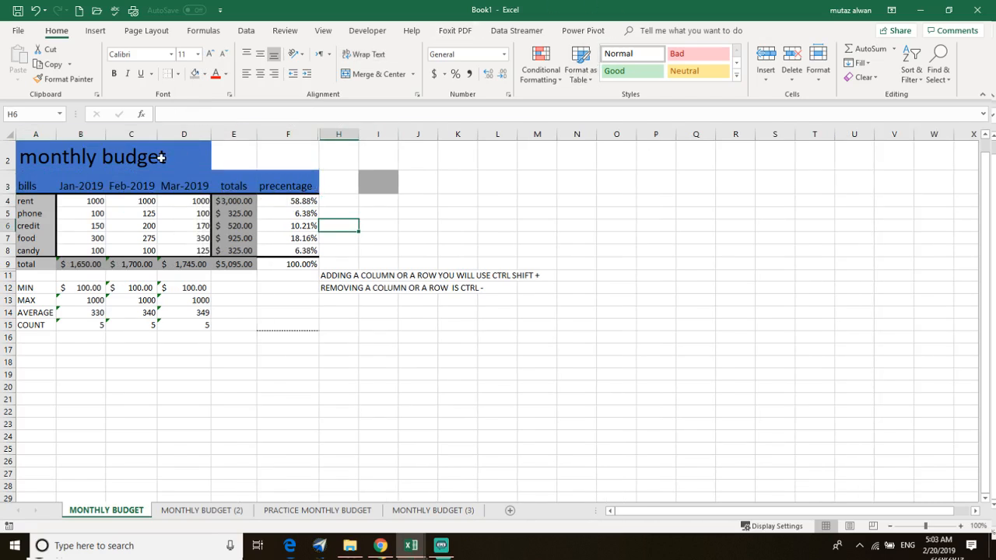
left_click_drag(176, 158, 20, 158)
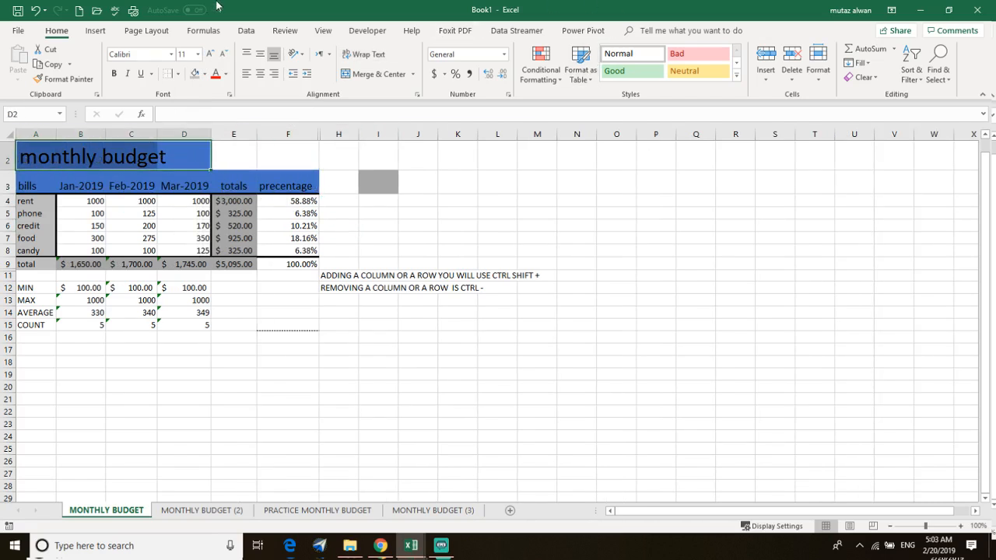
left_click(198, 55)
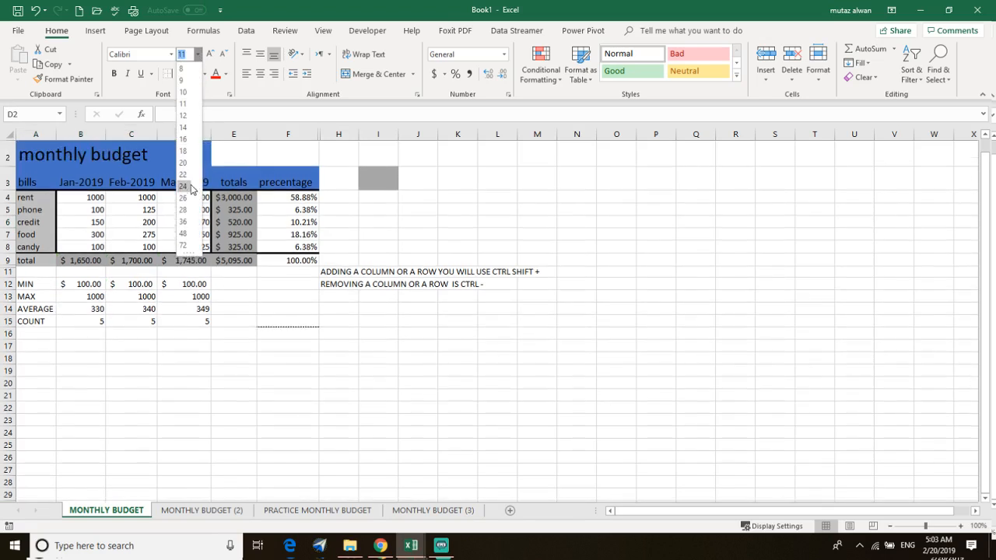
left_click(191, 187)
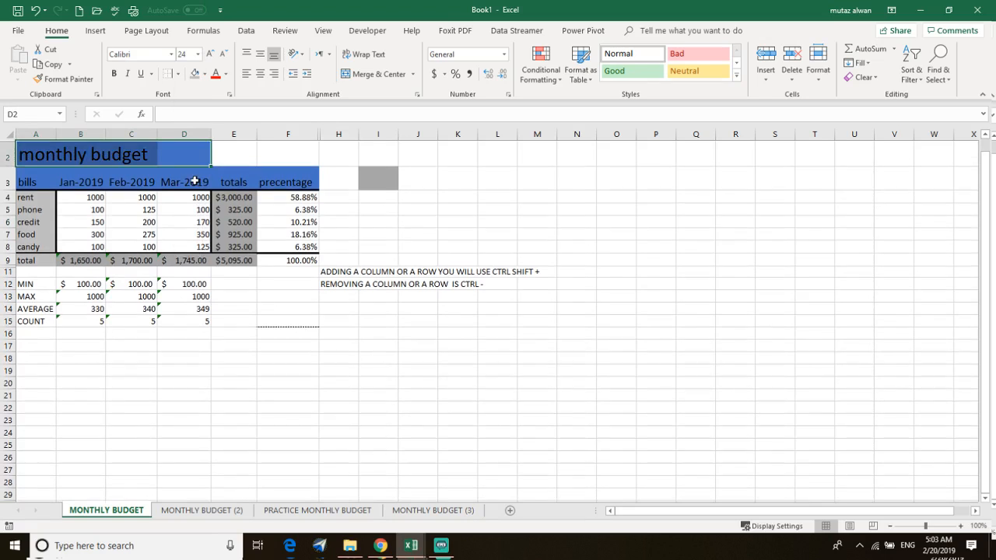
- Delete the two notes about adding and removing columns or rows beside the MIN row, cells F11:M12
left_click(177, 181)
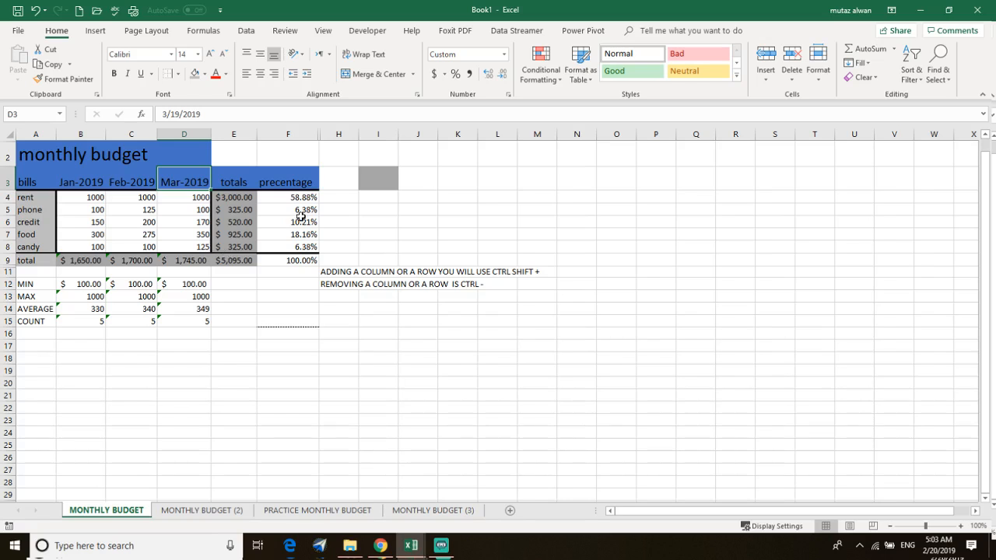
left_click_drag(316, 272, 548, 286)
key("Delete")
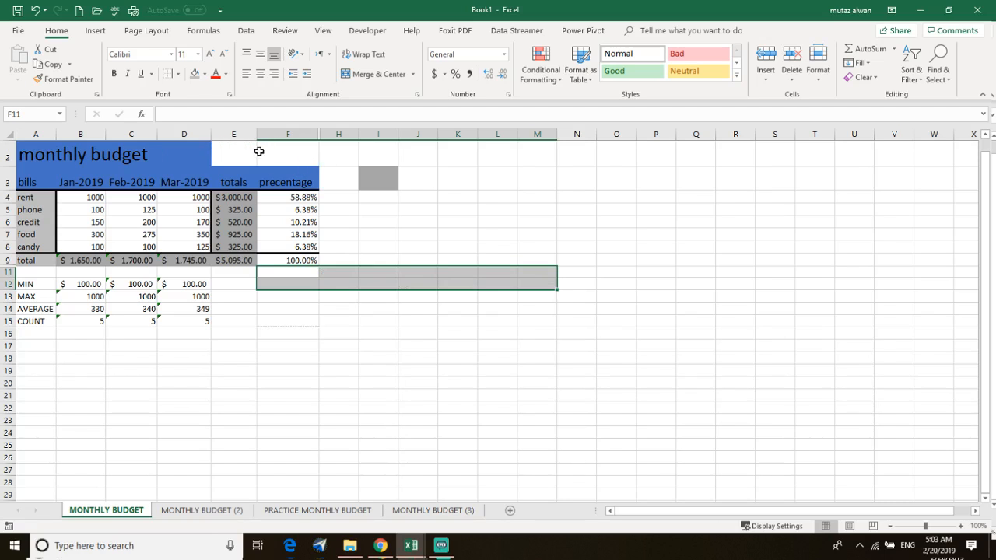
- Clear the formats of the title and header rows, cells A2:H3, and undo the clearing
left_click_drag(325, 166, 27, 174)
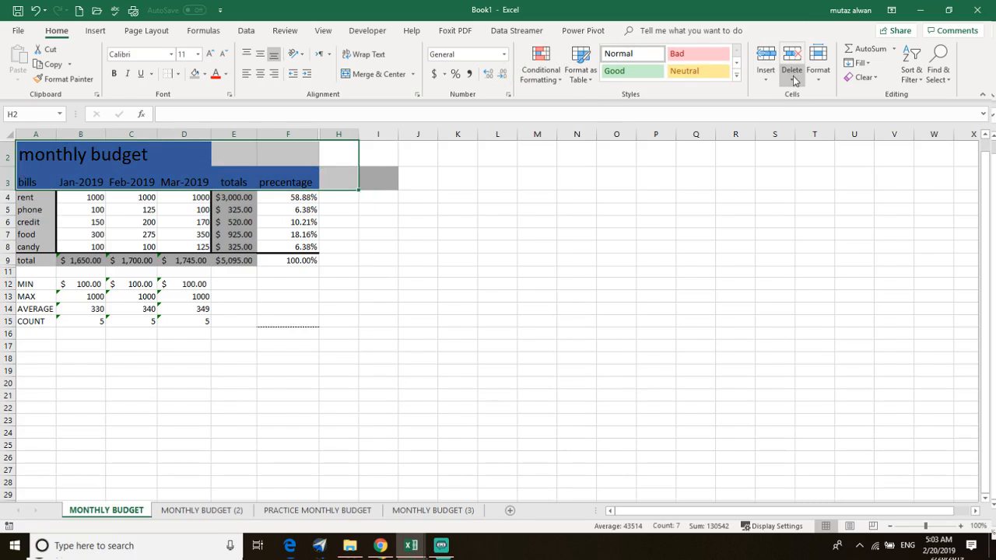
left_click(792, 78)
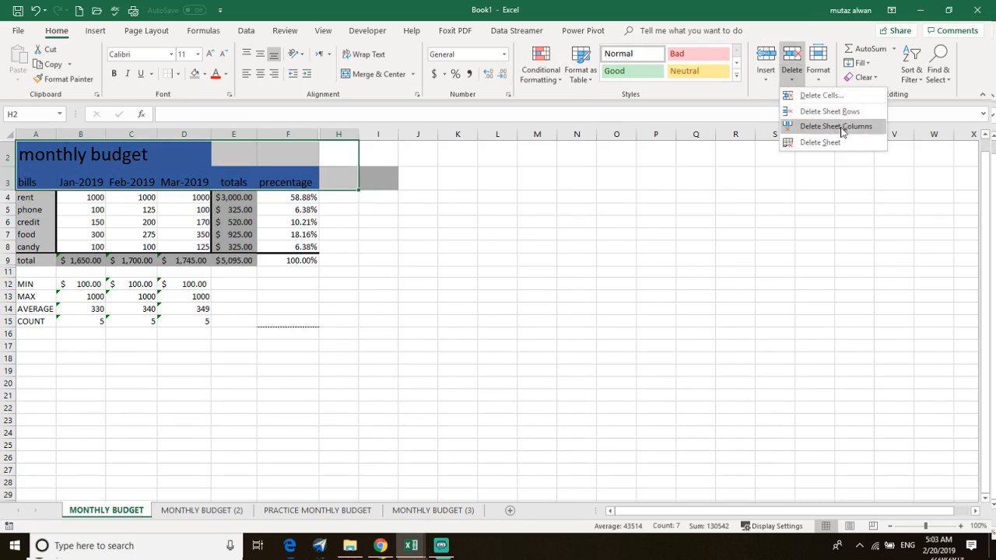
left_click(818, 84)
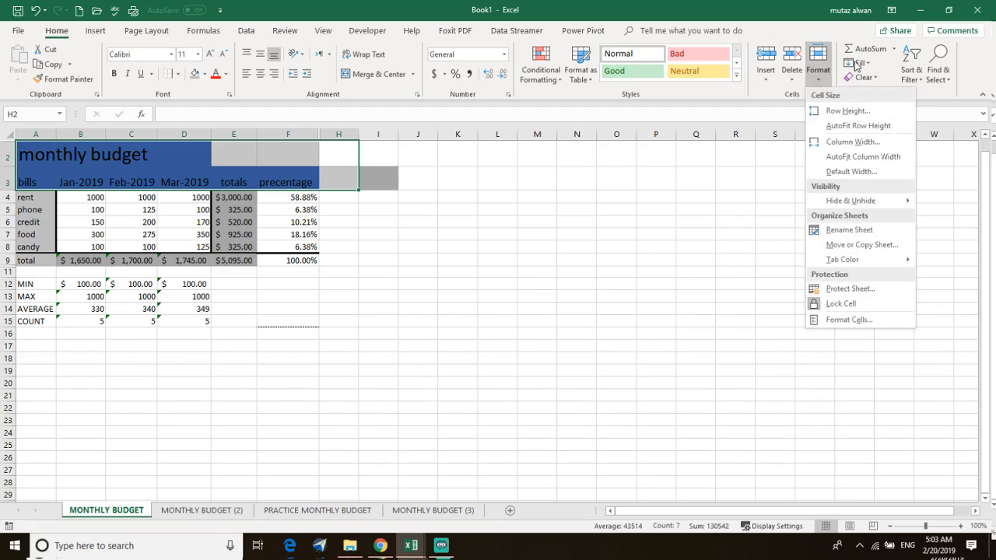
left_click(875, 79)
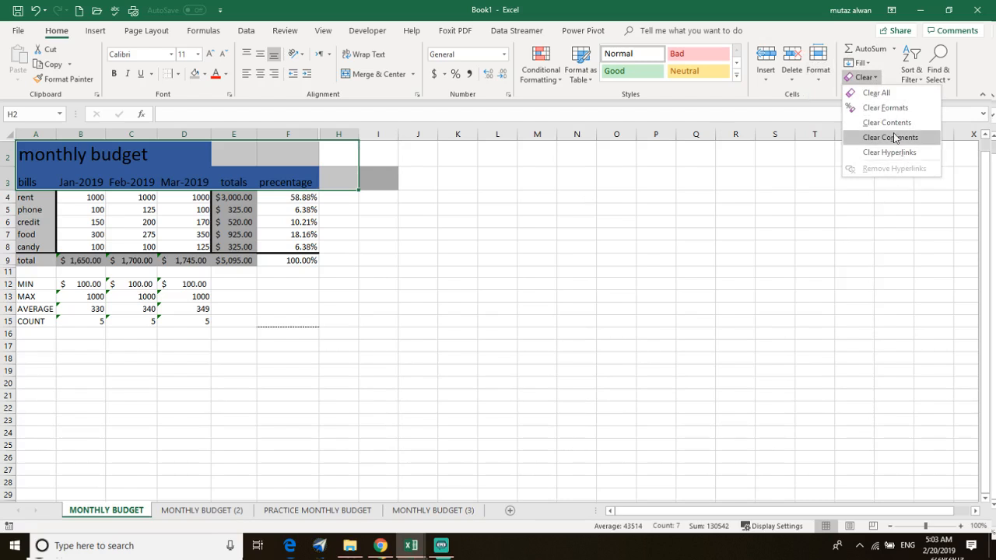
left_click(875, 107)
left_click(407, 220)
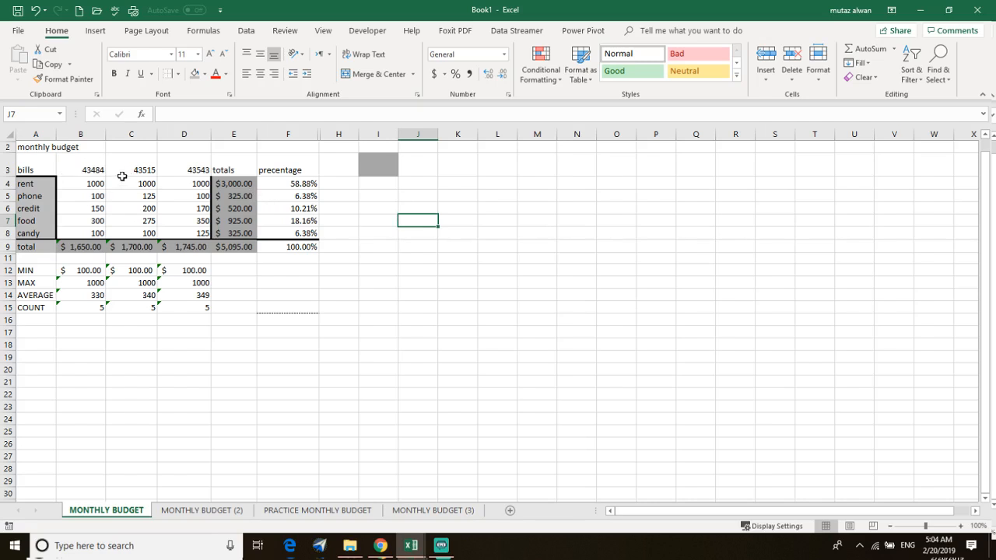
key("ctrl+z")
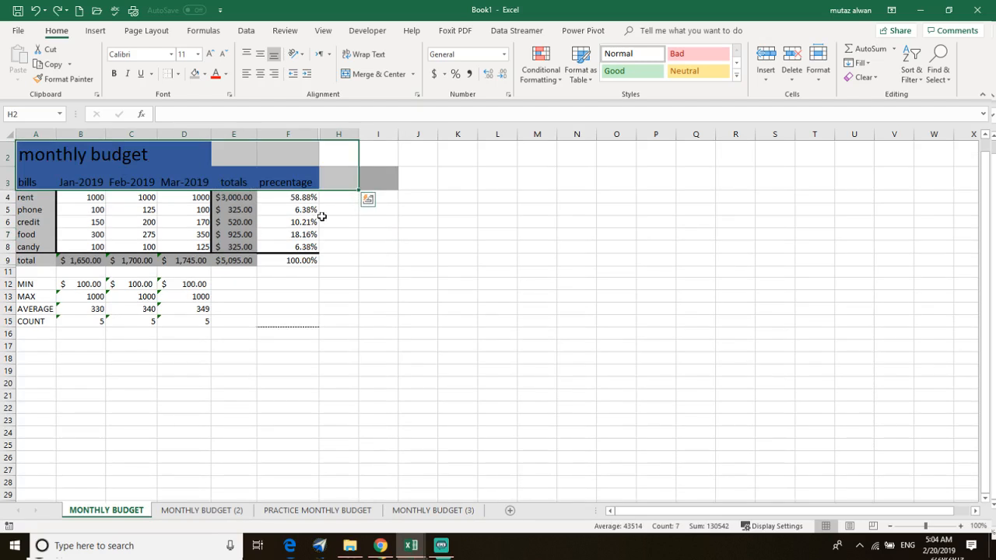
- Clear the formats of cells I2:J4 to remove the stray gray fill beside the table
left_click(429, 187)
left_click_drag(418, 163, 368, 192)
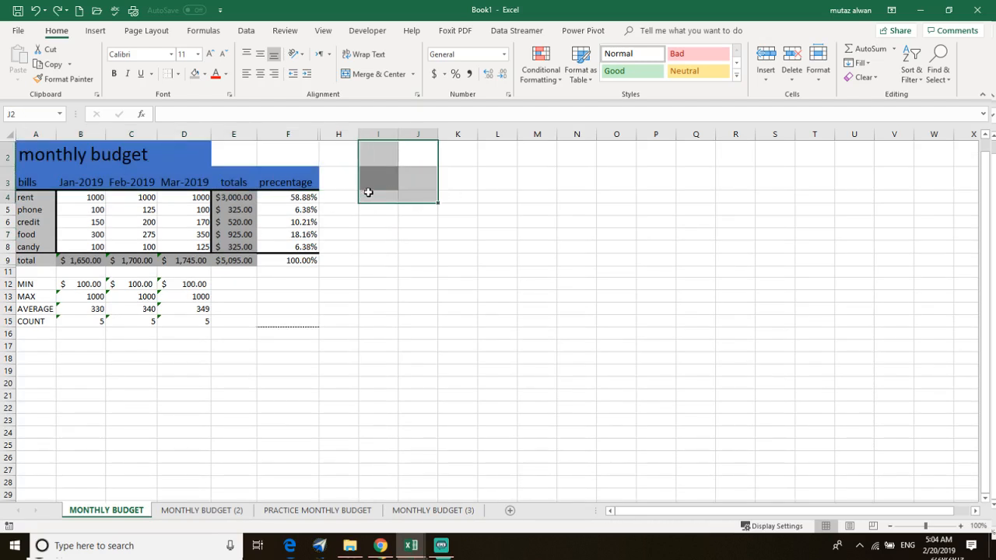
left_click(863, 77)
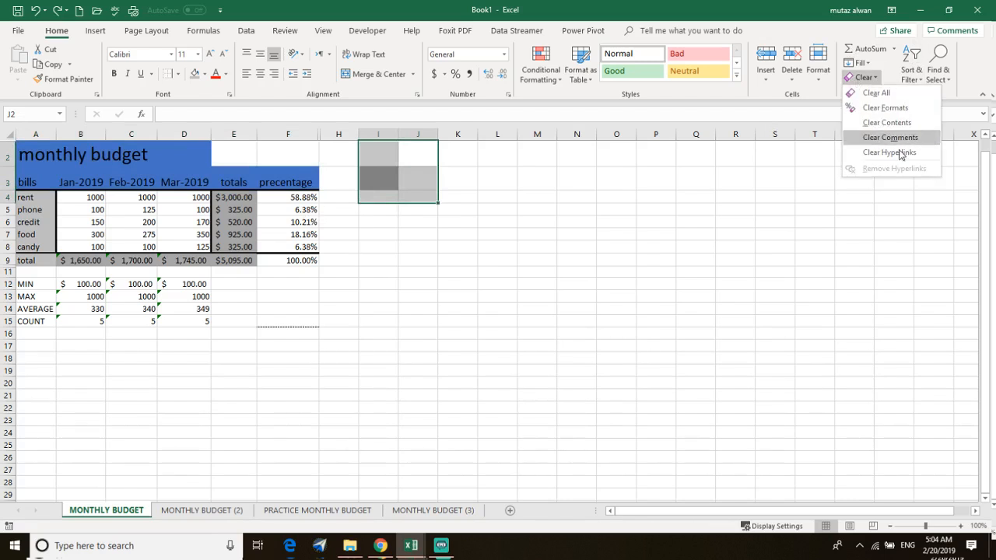
left_click(903, 109)
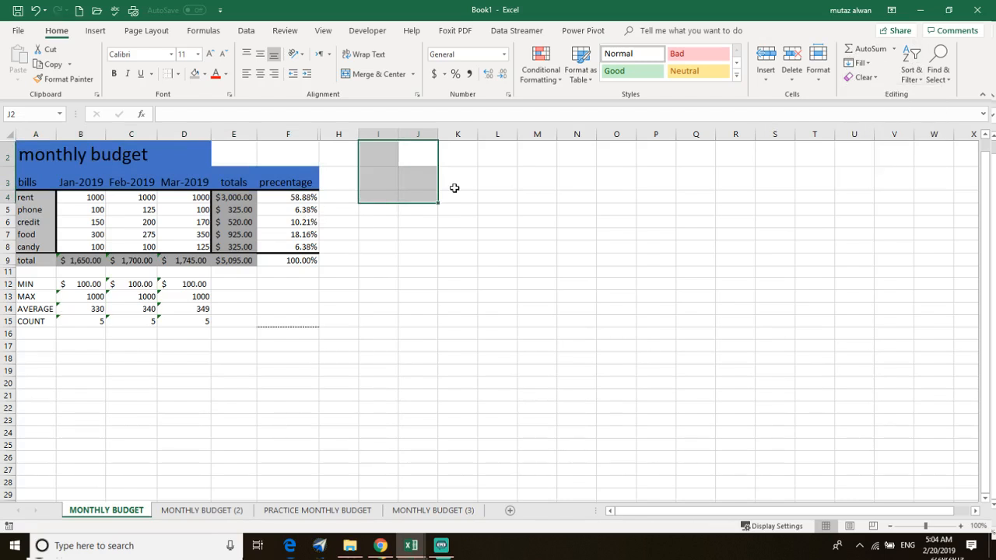
left_click(458, 260)
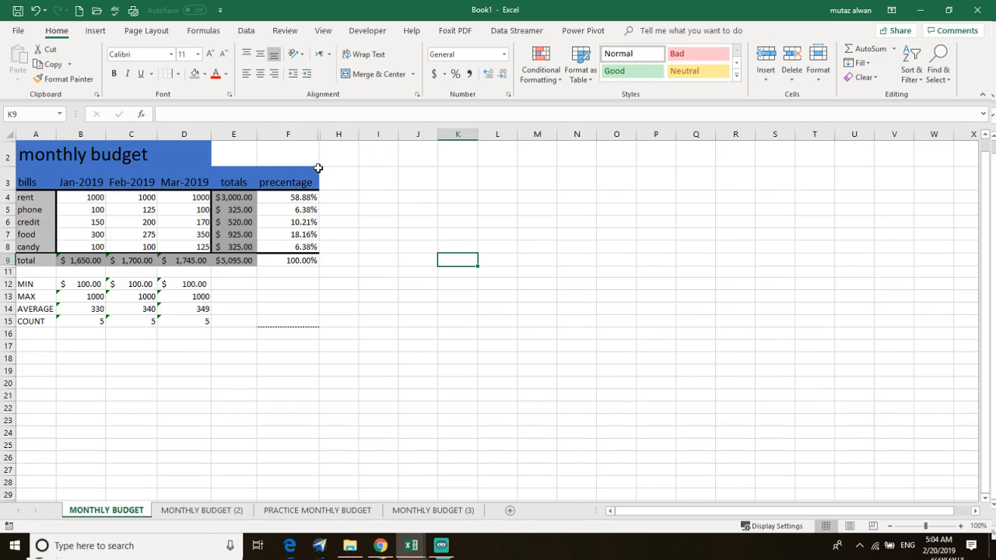
- Clear only the formats of the header cells B3:F3, keeping their contents
left_click_drag(318, 169, 69, 181)
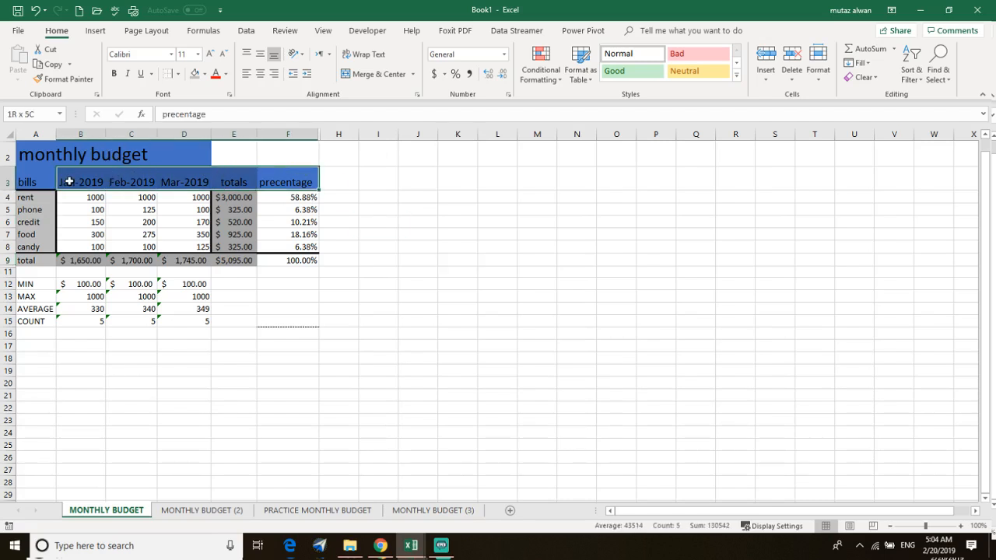
left_click_drag(68, 181, 68, 181)
left_click(818, 67)
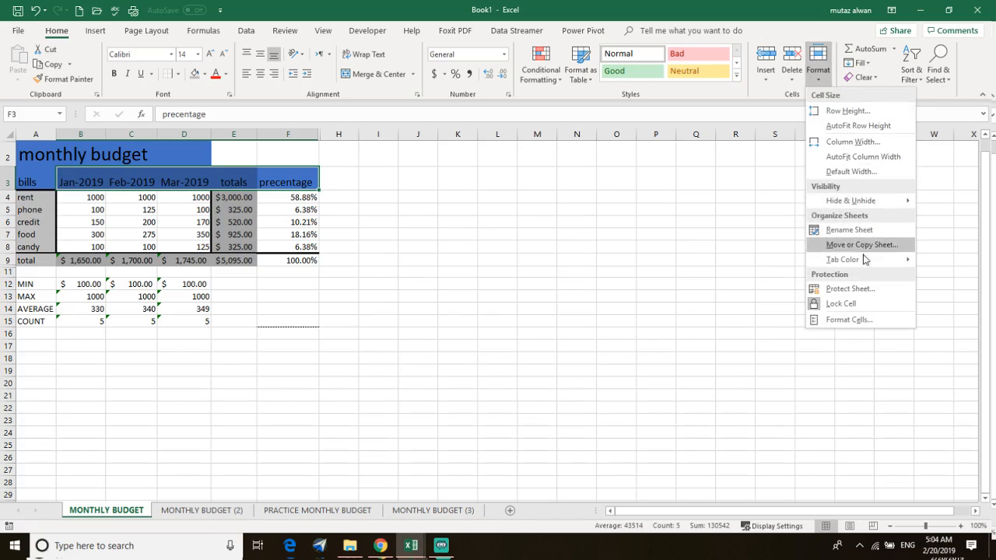
left_click(875, 77)
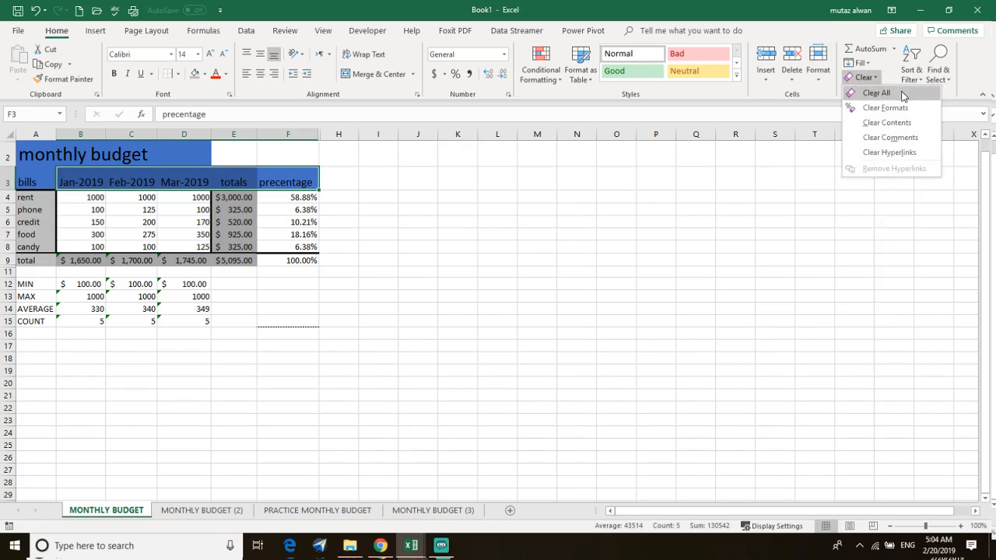
left_click(897, 109)
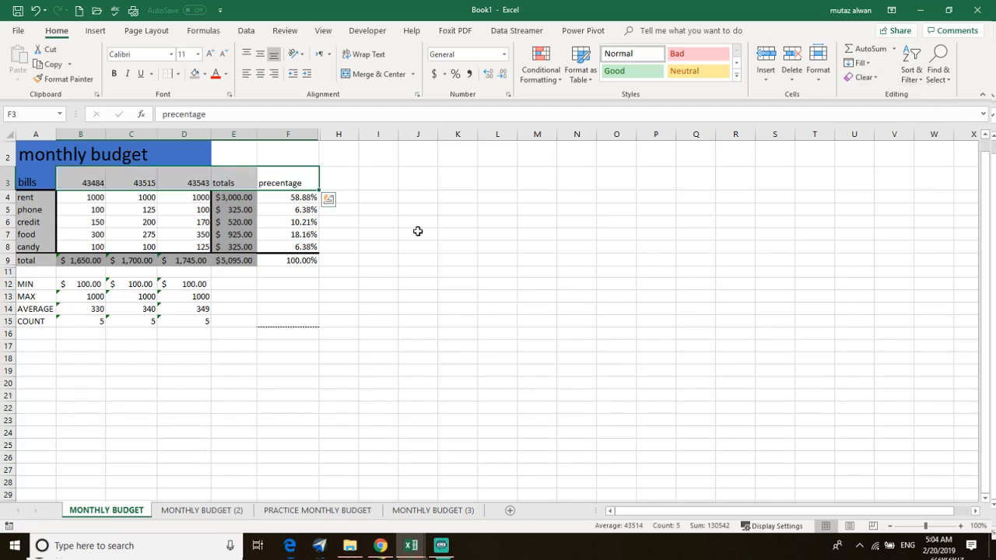
left_click(426, 206)
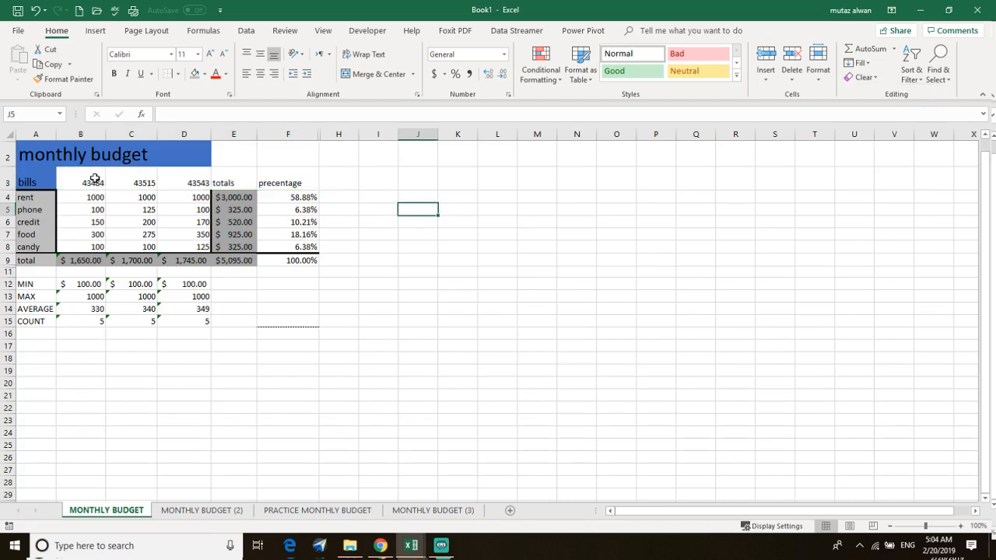
- Copy the bills header's formatting from A3 to the rest of the header row, cells B3:F3, with Format Painter
left_click(43, 180)
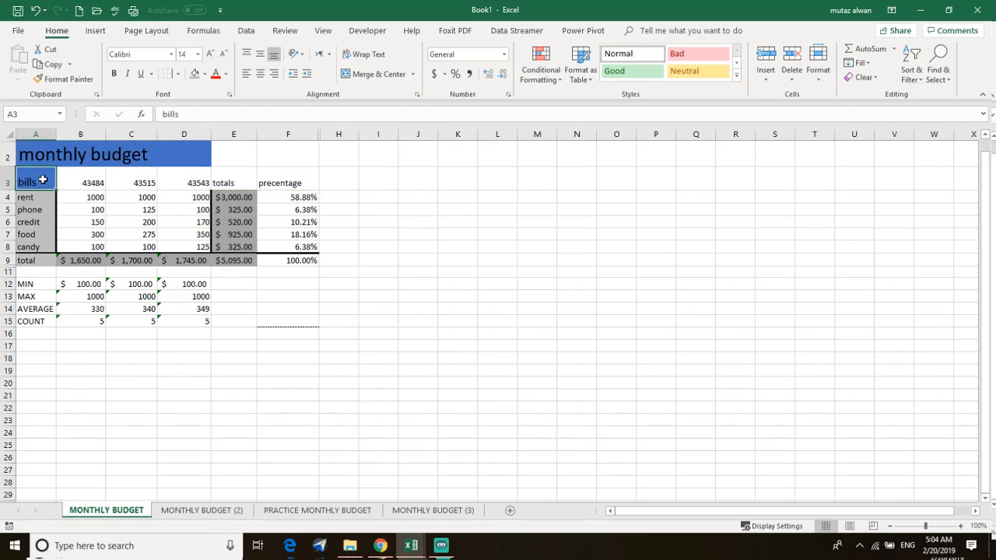
left_click(56, 82)
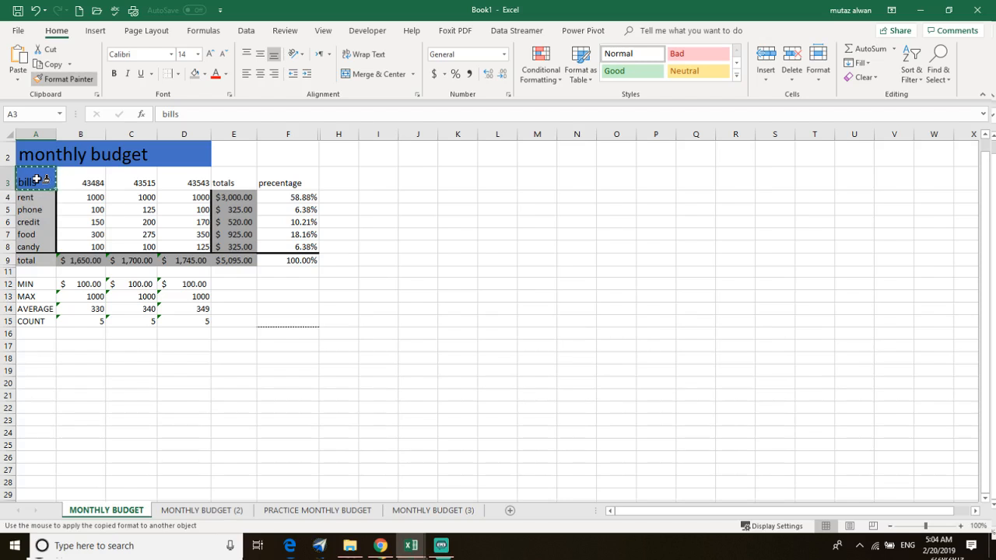
left_click(86, 178)
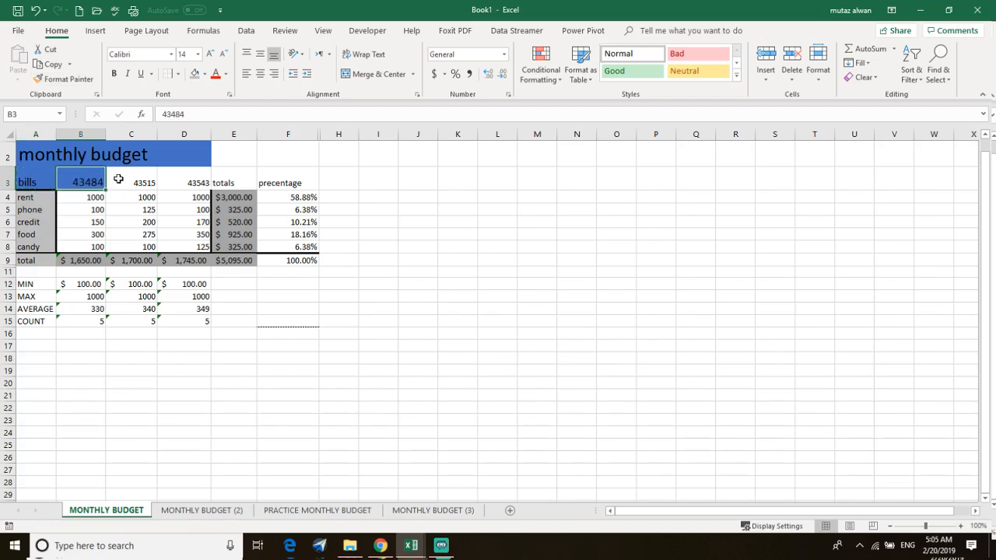
left_click(64, 79)
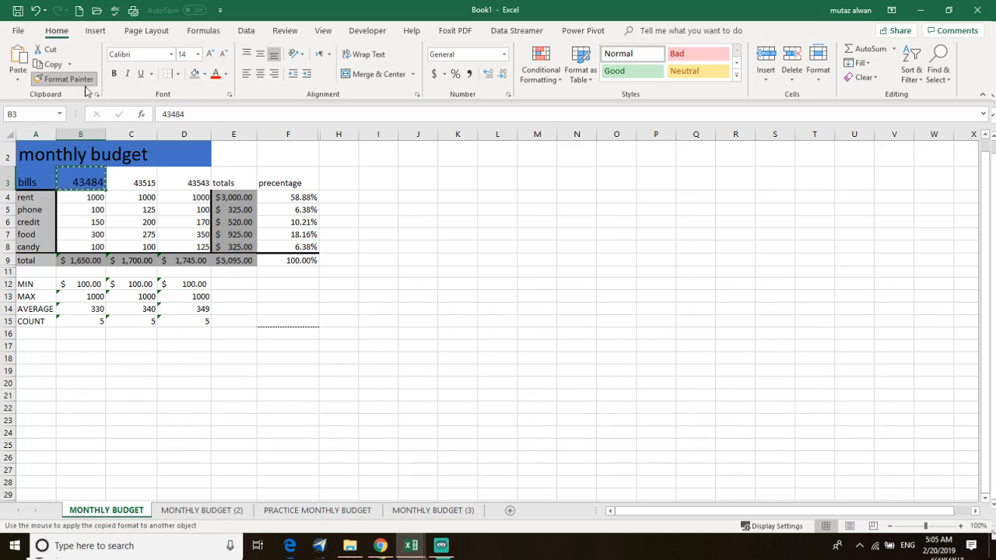
left_click(148, 179)
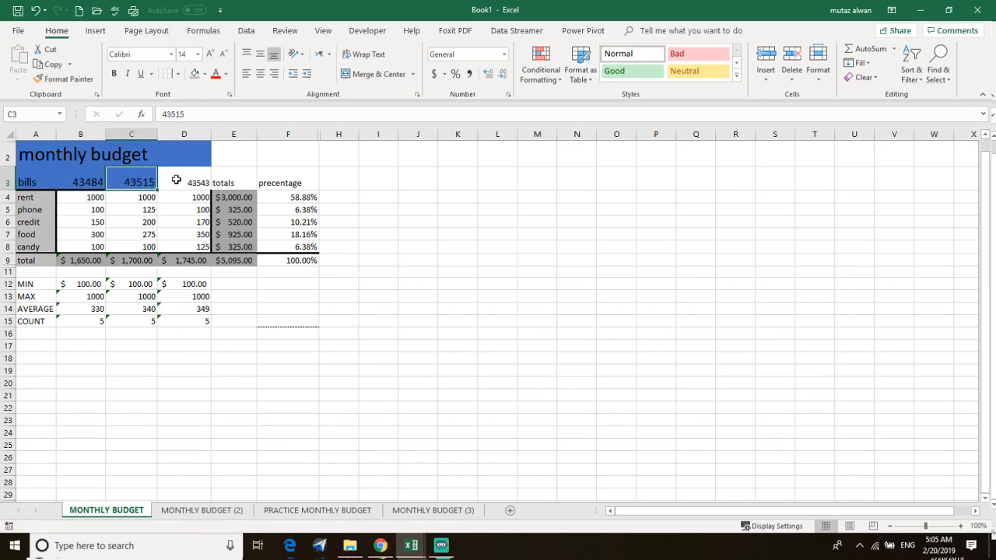
left_click(64, 78)
left_click_drag(181, 173, 316, 182)
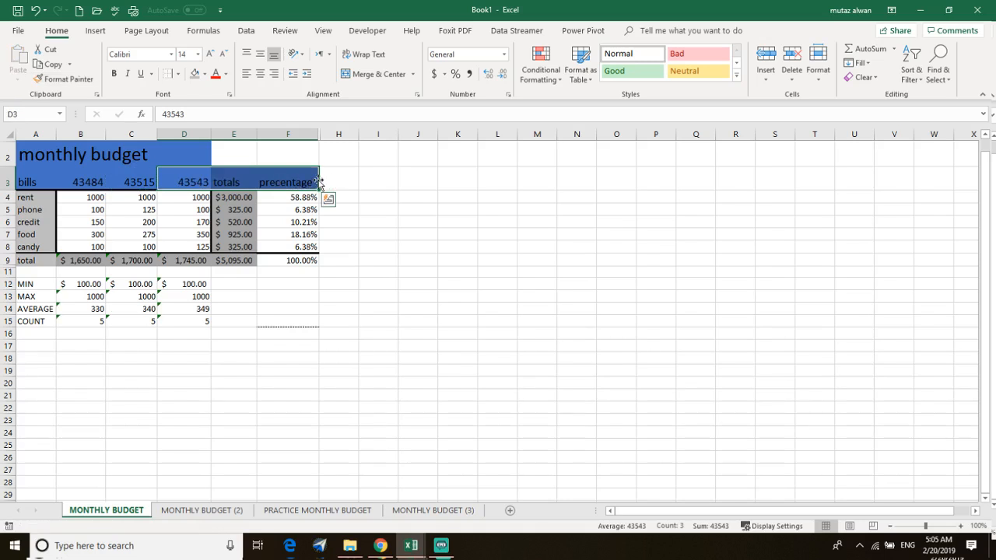
left_click(380, 183)
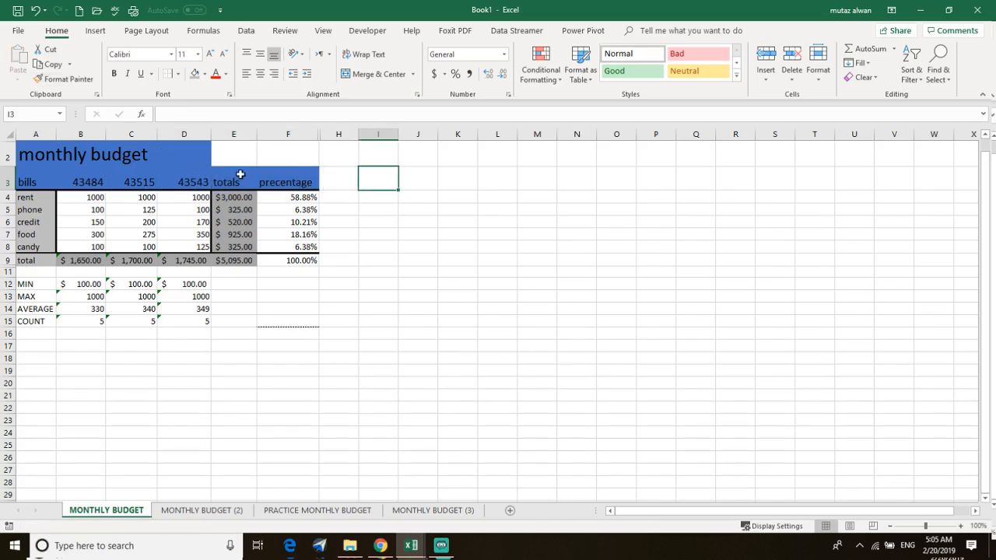
- Select the month header cells B3:D3 and view the Clipboard pane and the Format Cells font settings without changing them
left_click(194, 179)
left_click_drag(142, 182, 90, 180)
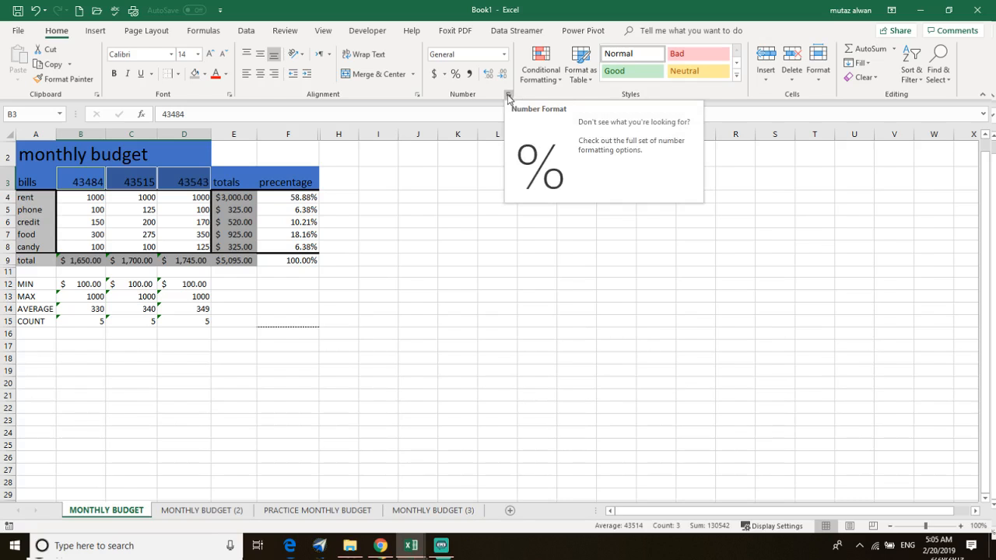
left_click(98, 94)
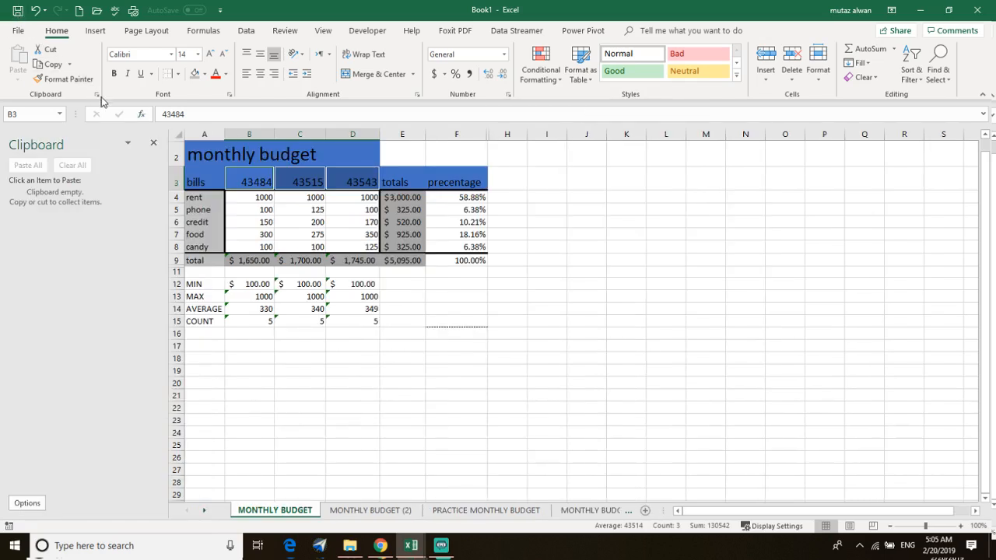
left_click(97, 94)
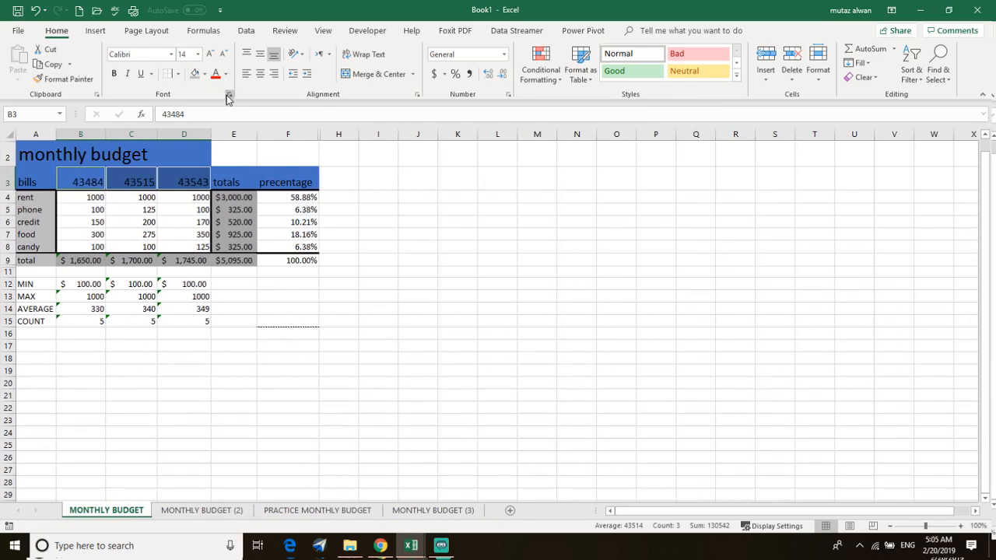
left_click(229, 96)
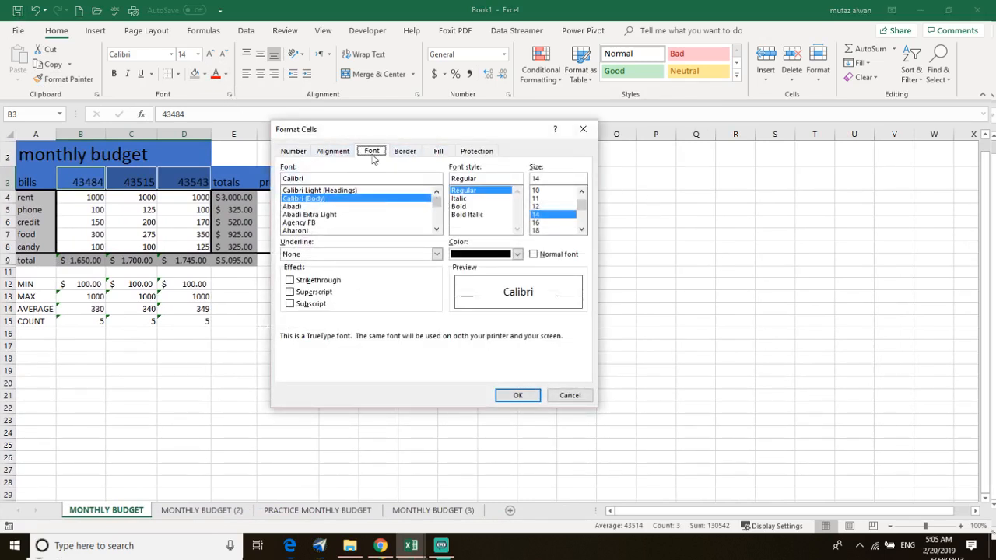
left_click(568, 395)
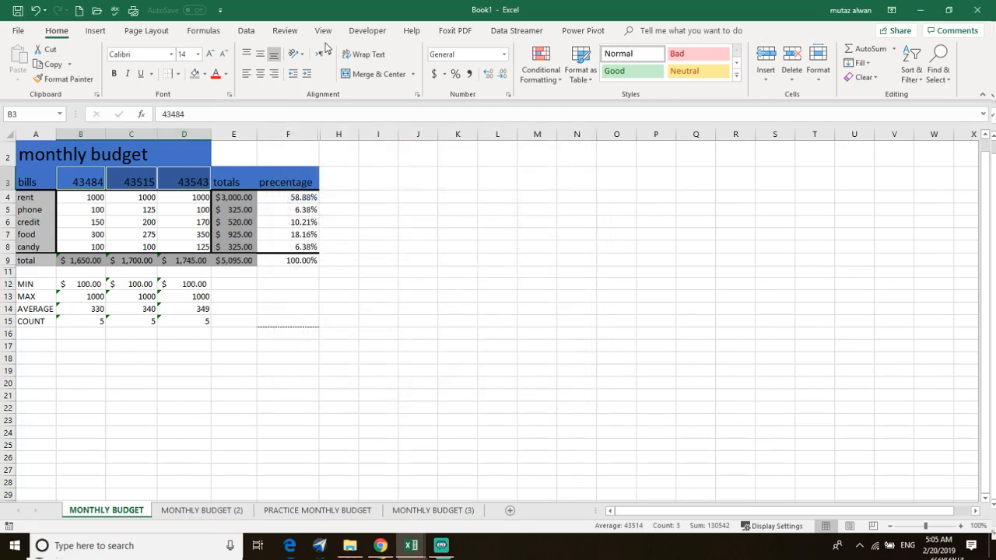
- Apply the custom date format mmm-yyyy to the month header cells B3:D3
left_click(505, 54)
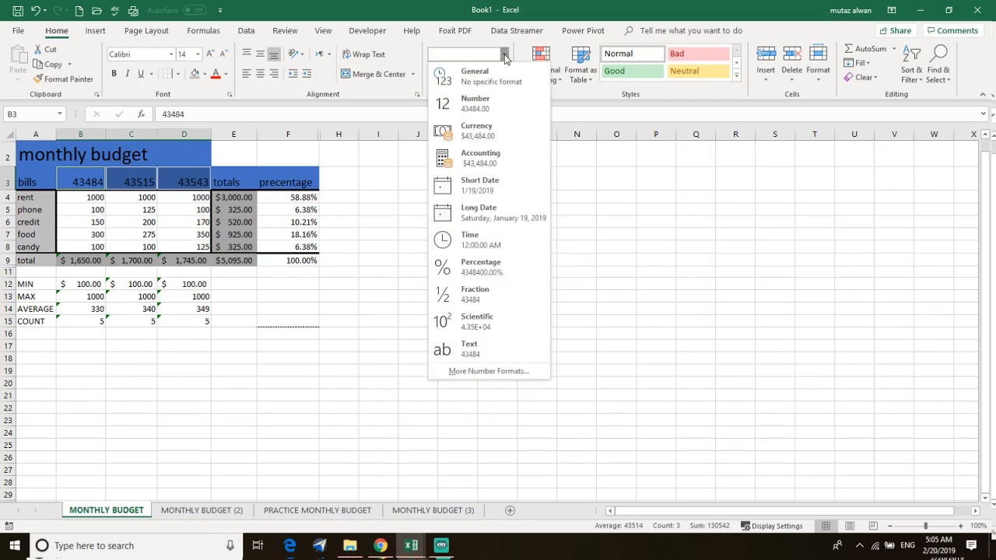
left_click(520, 372)
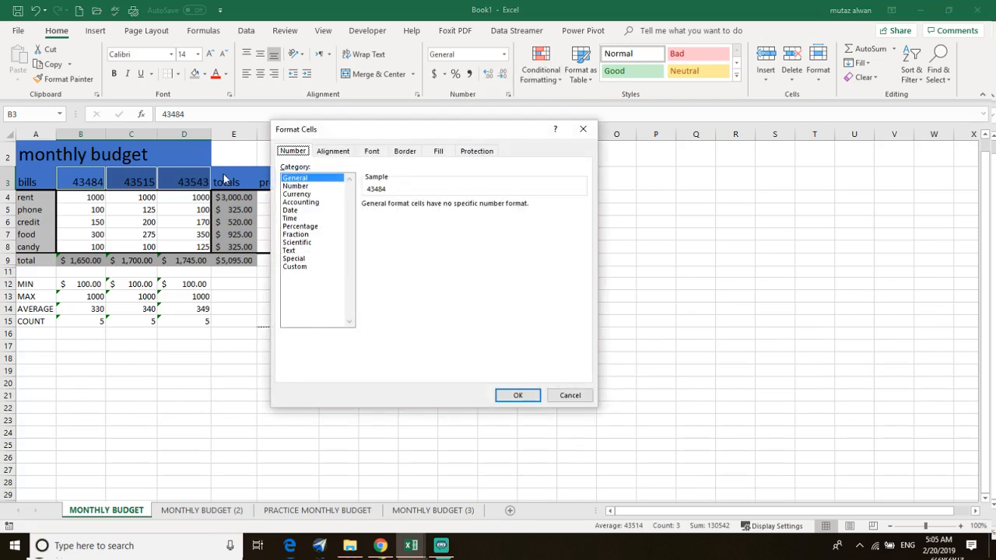
left_click(296, 267)
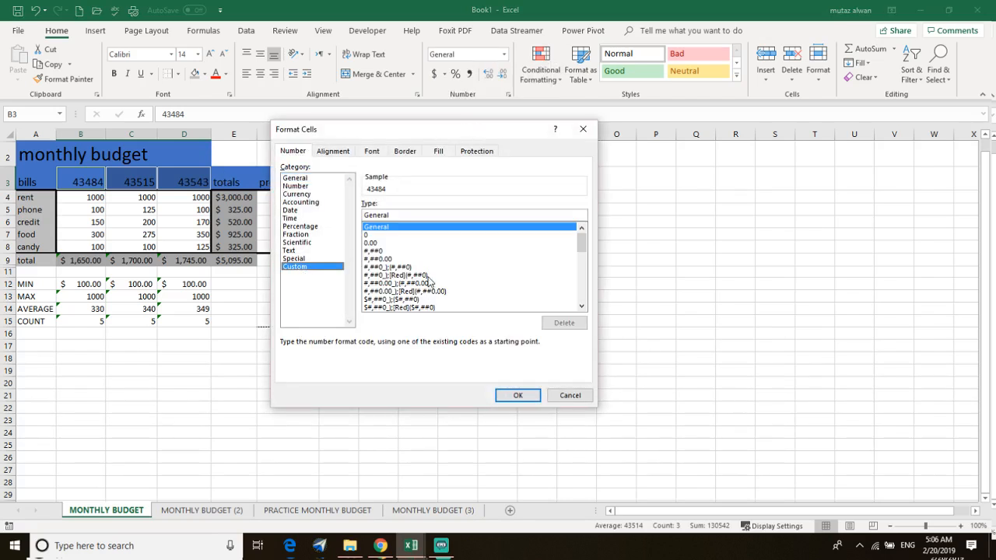
left_click_drag(586, 246, 580, 280)
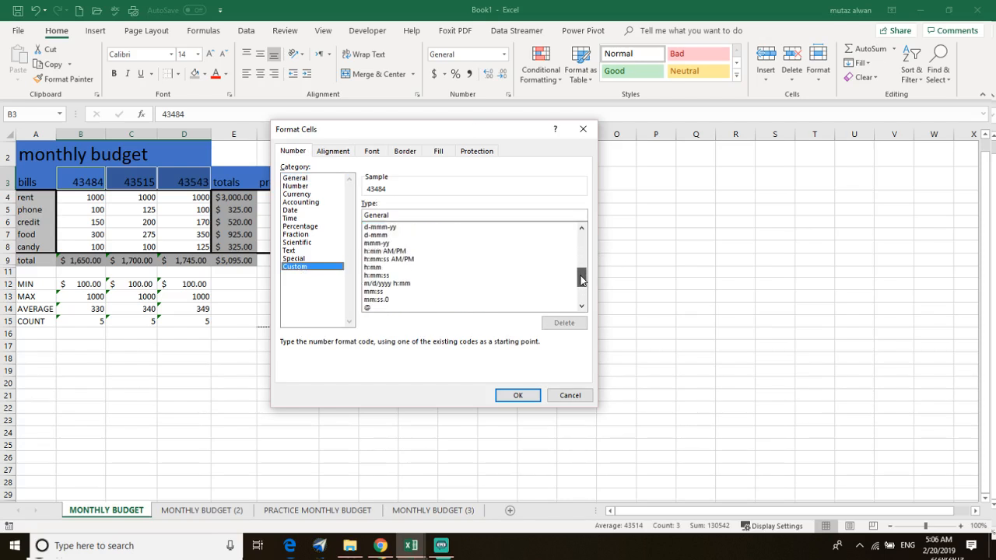
left_click(381, 242)
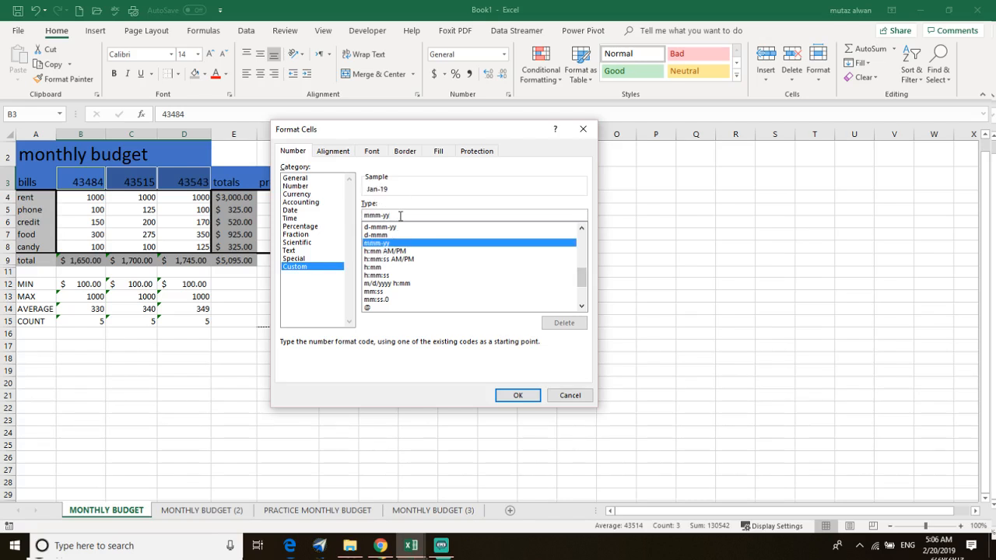
type("yy")
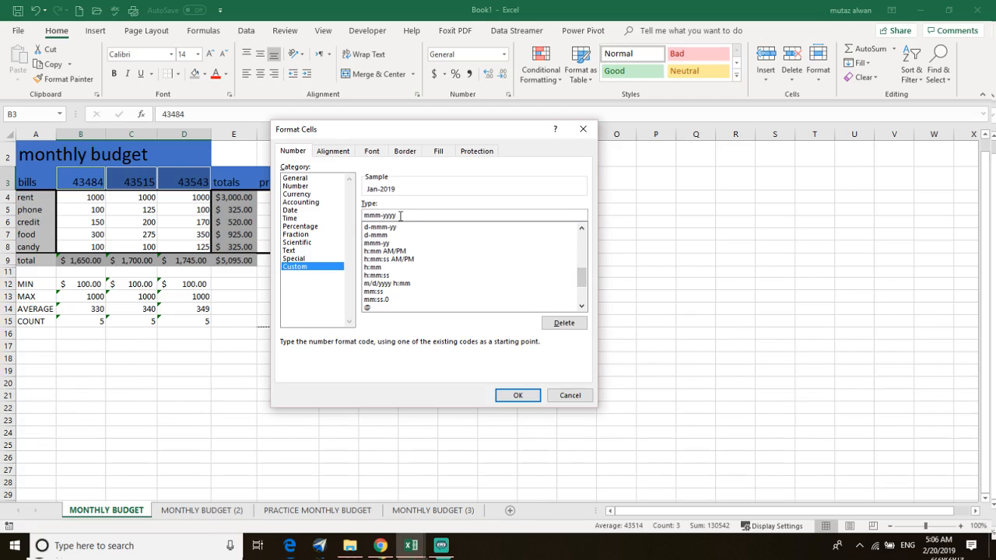
left_click(516, 396)
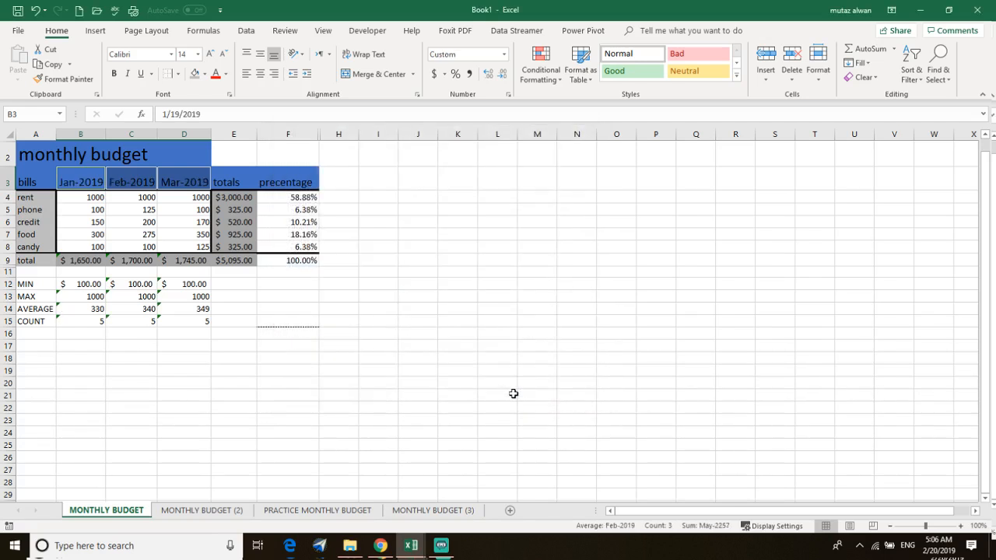
left_click(449, 238)
- Clear only the formats of the title and header rows, cells A2:F3, keeping their contents
left_click(228, 155)
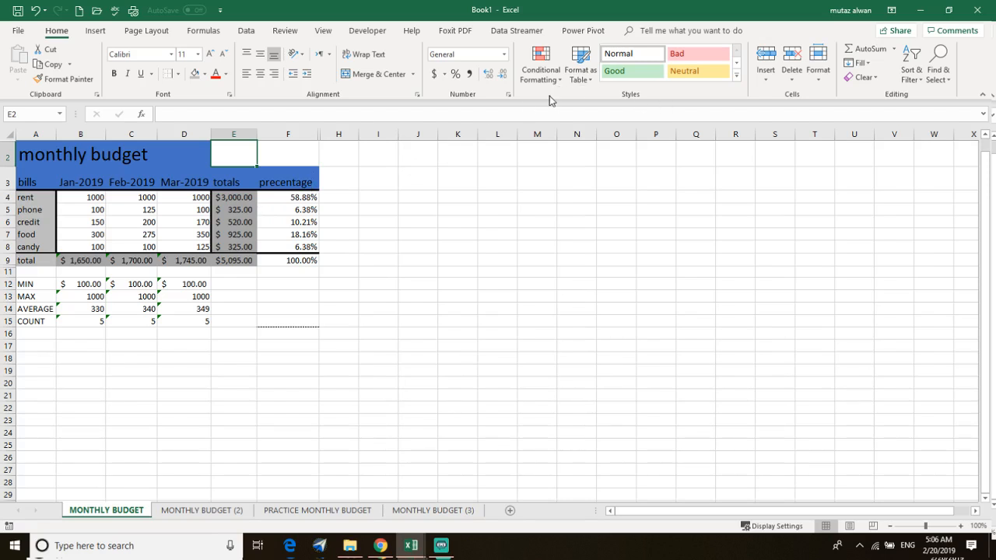
left_click_drag(316, 170, 20, 151)
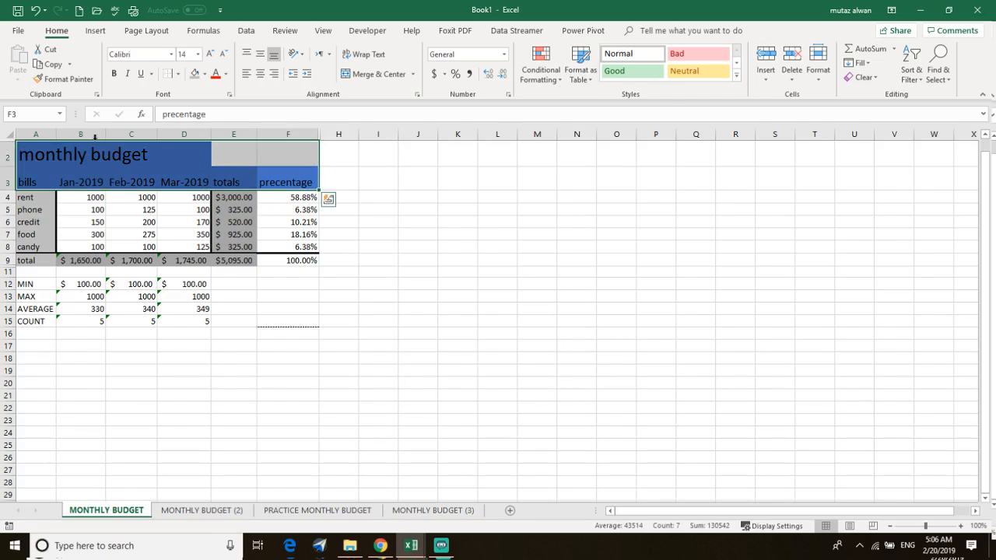
left_click(873, 79)
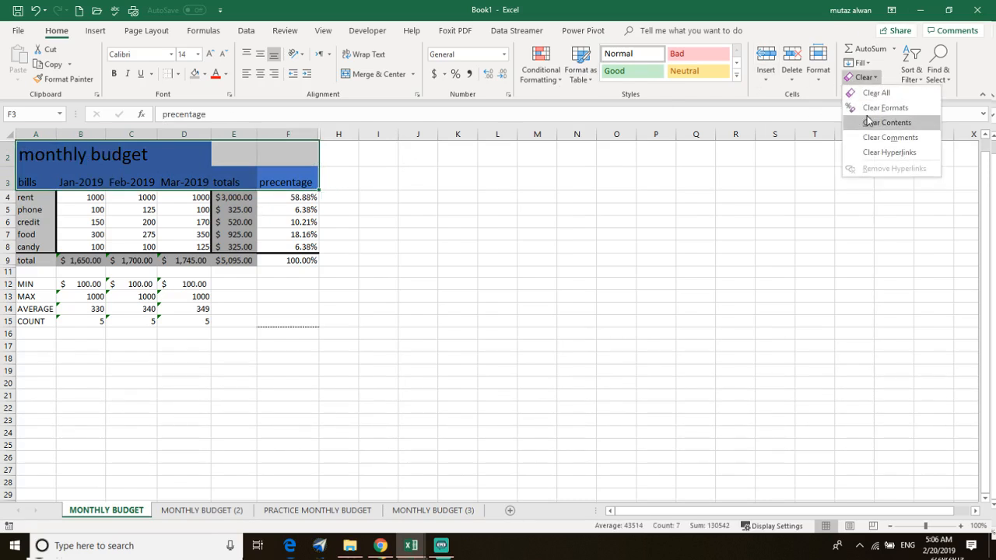
left_click(875, 108)
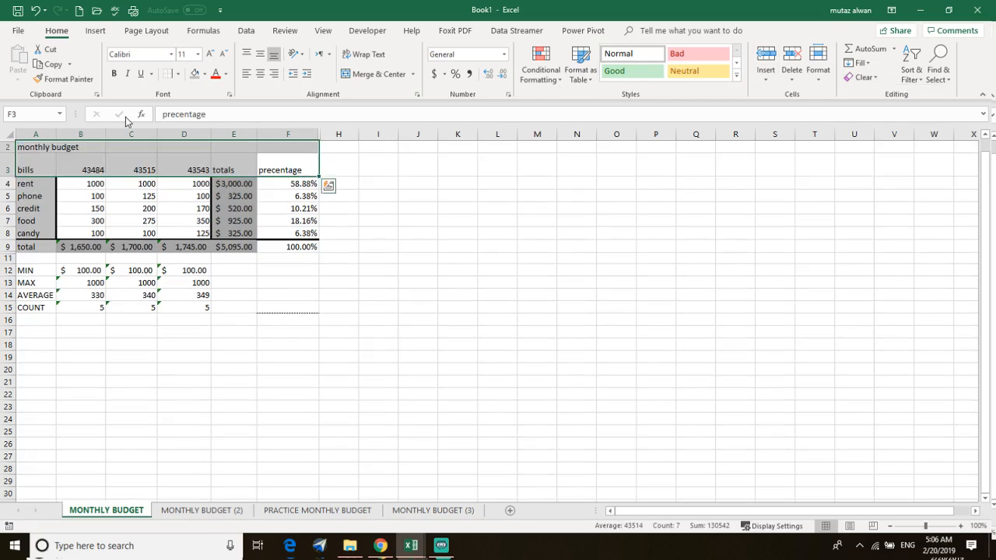
left_click(580, 72)
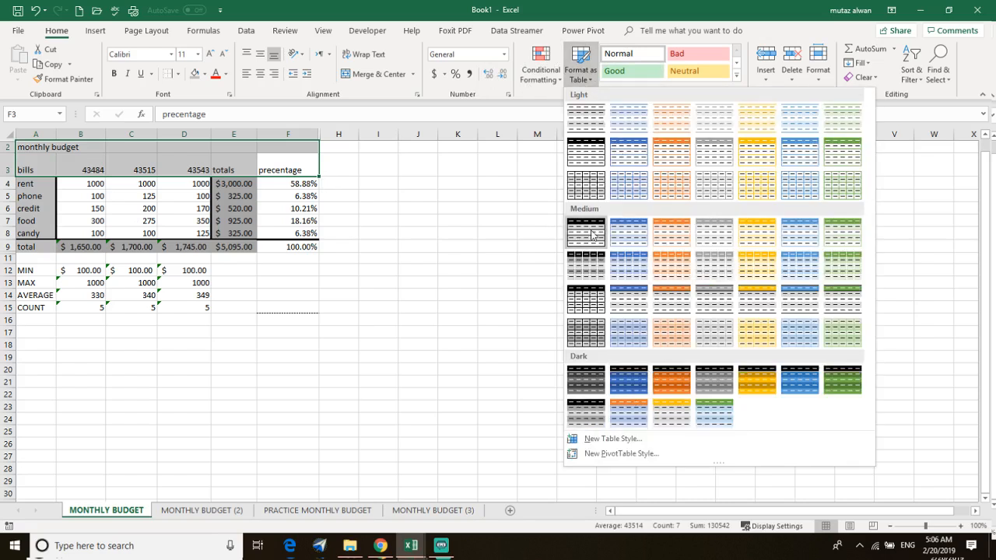
left_click(473, 250)
left_click(554, 69)
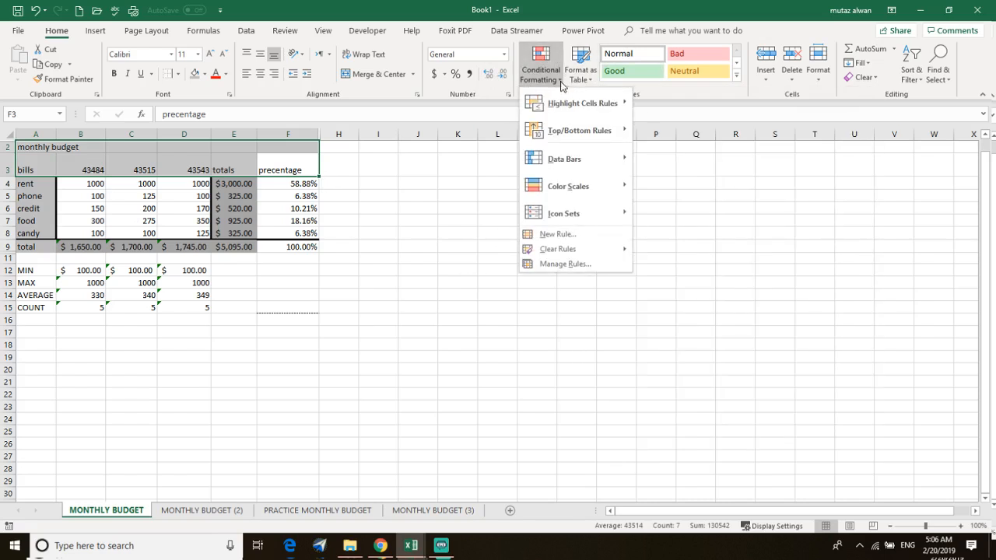
mouse_move(574, 134)
left_click(670, 93)
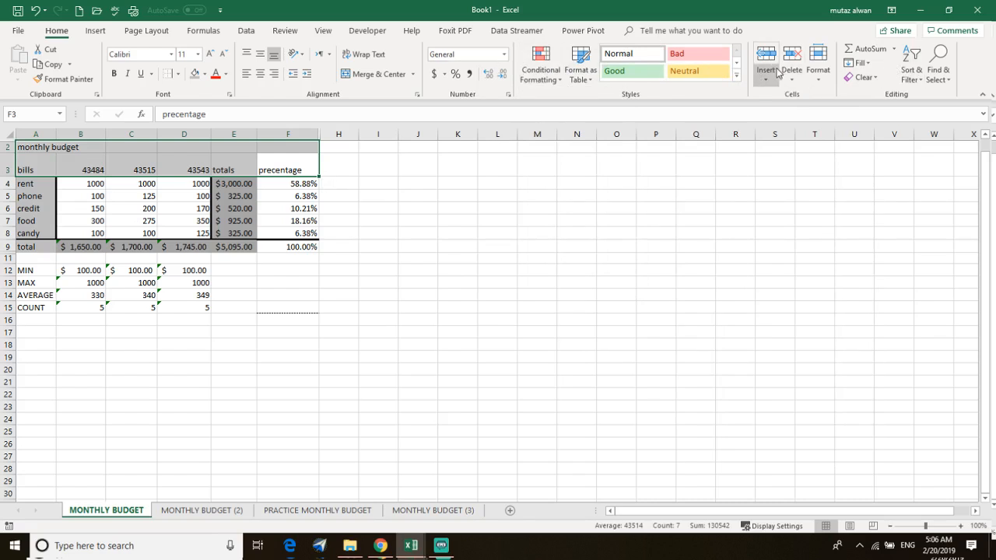
left_click(818, 71)
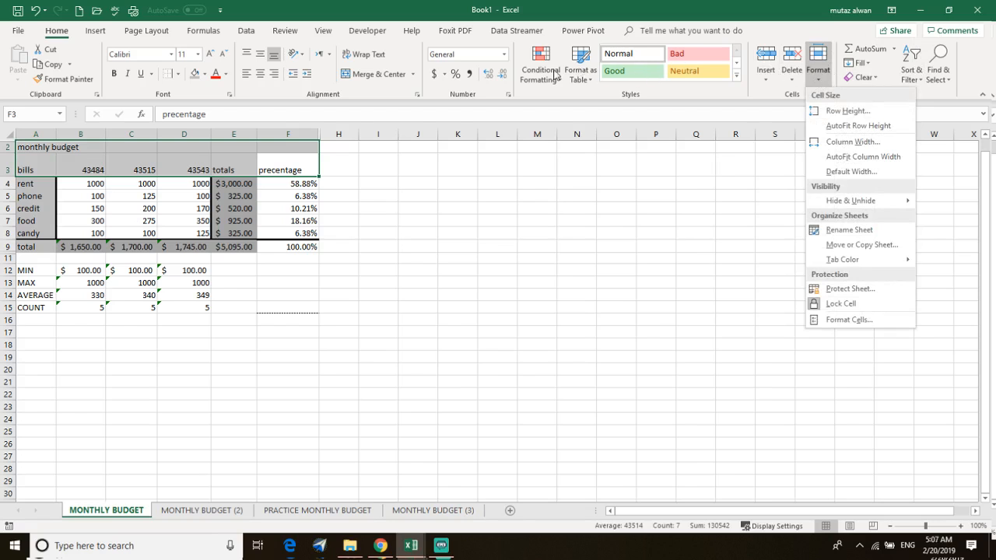
left_click(336, 165)
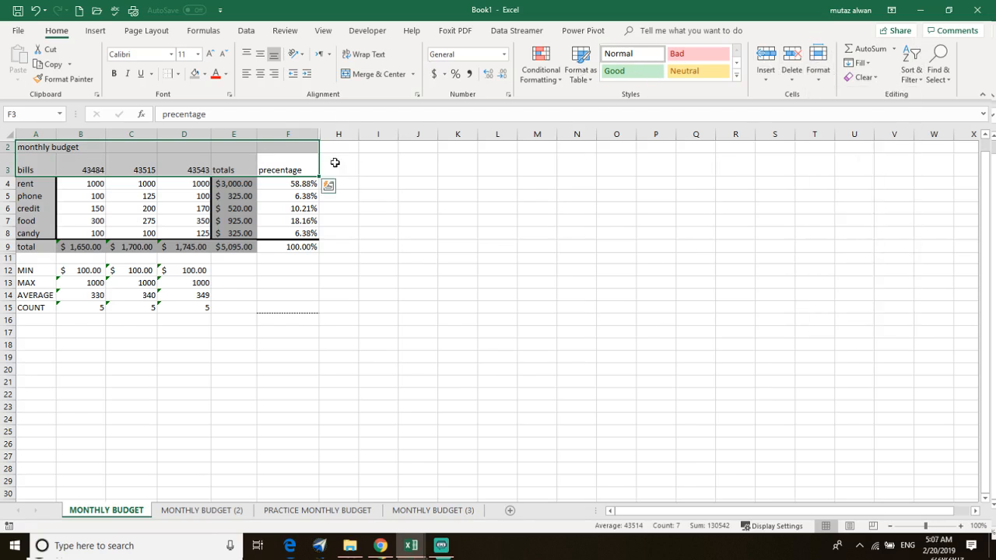
left_click(334, 161)
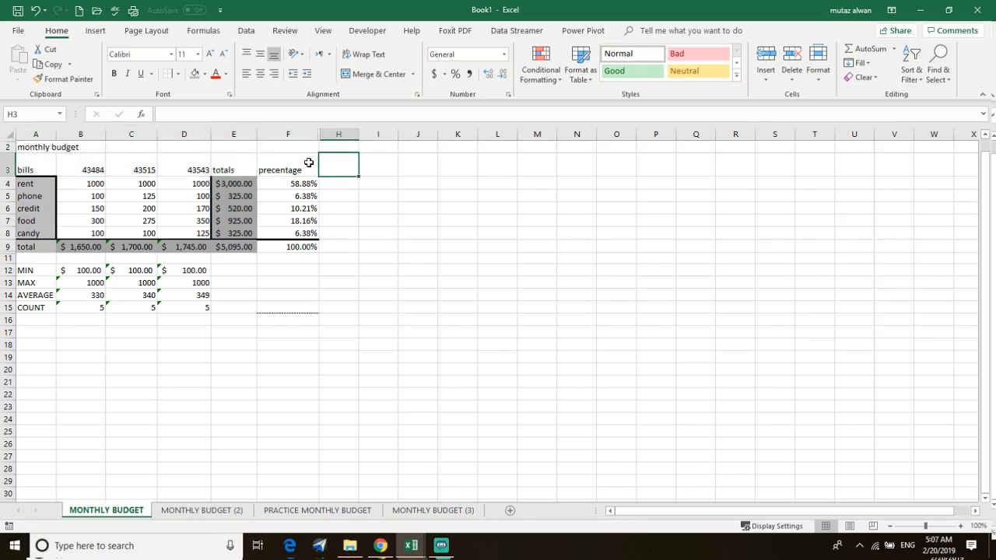
- Select the header row A3:F3 and start a new cell style named practice format
left_click_drag(309, 160, 31, 165)
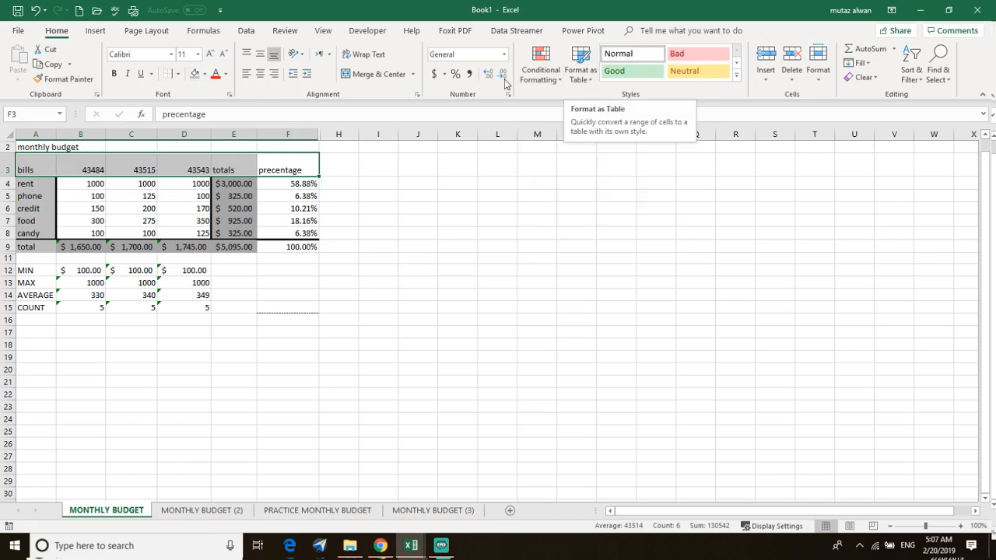
left_click(413, 74)
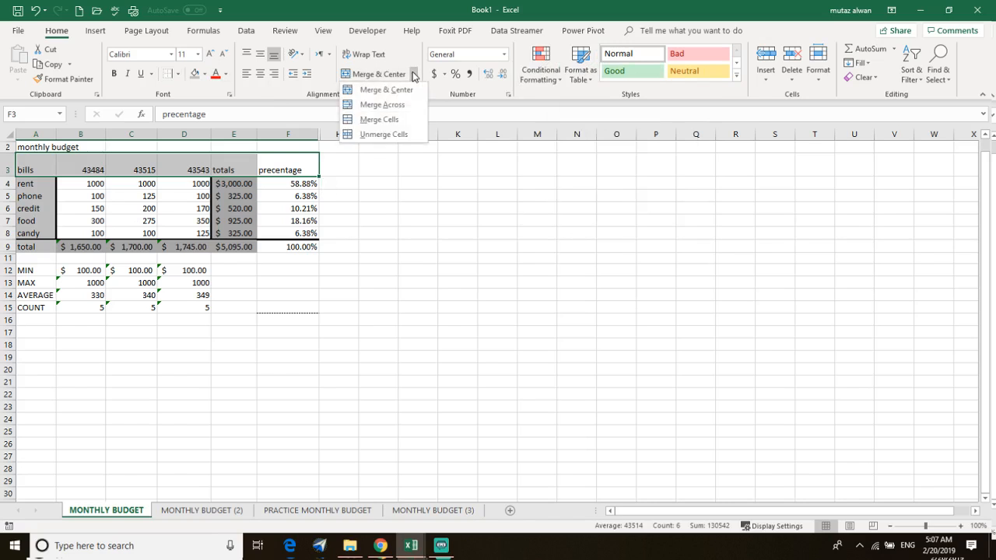
left_click(462, 97)
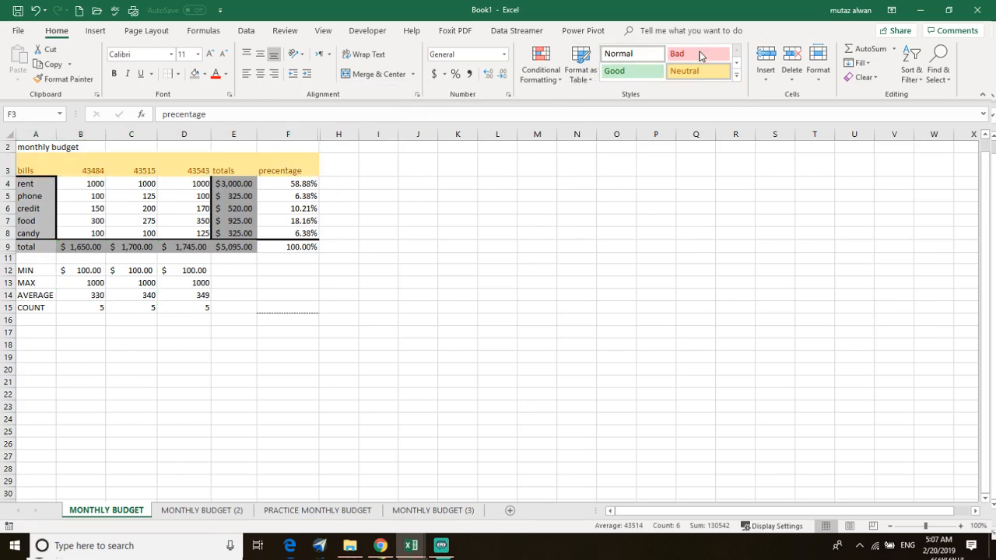
left_click(736, 75)
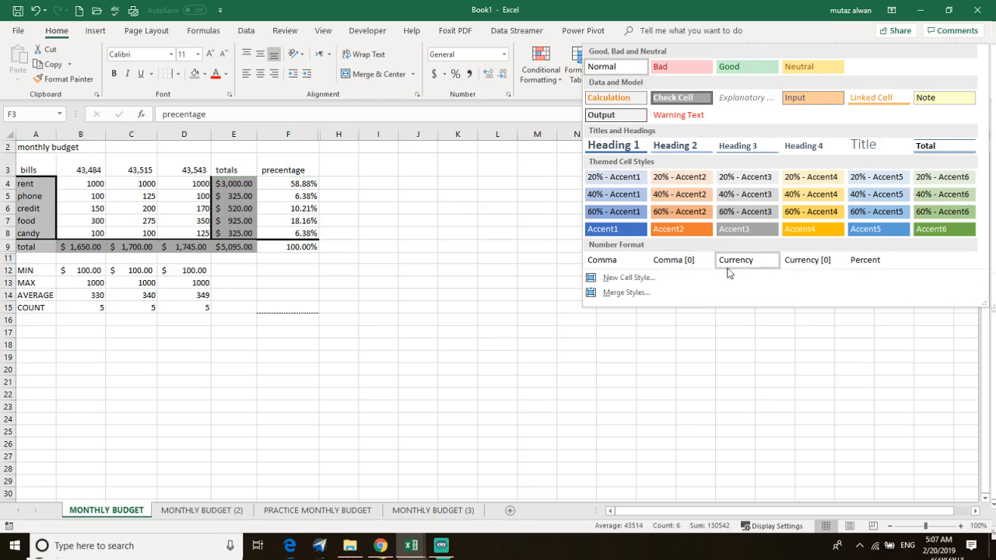
left_click(617, 282)
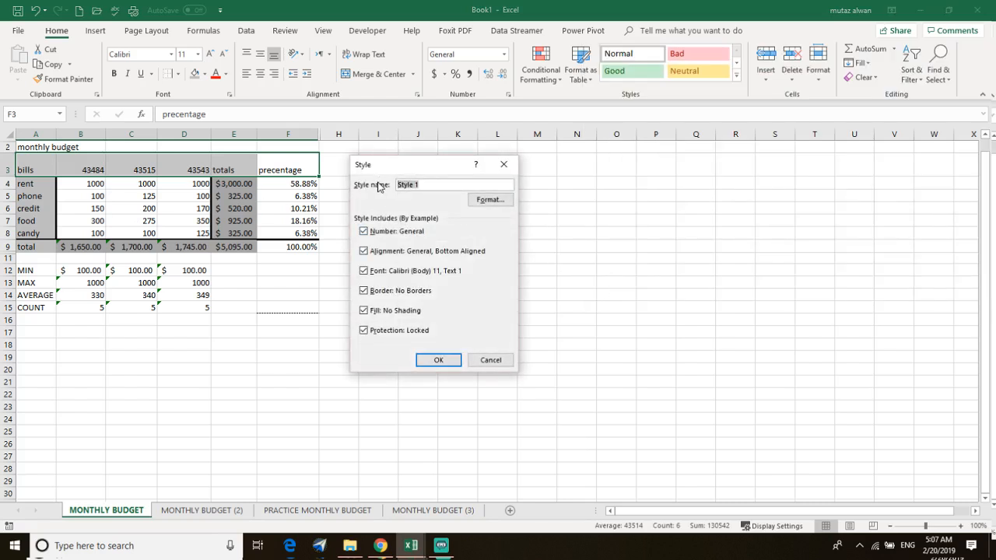
type("practice format")
- Set the new cell style's font to Calibri Bold, size 16
left_click(496, 200)
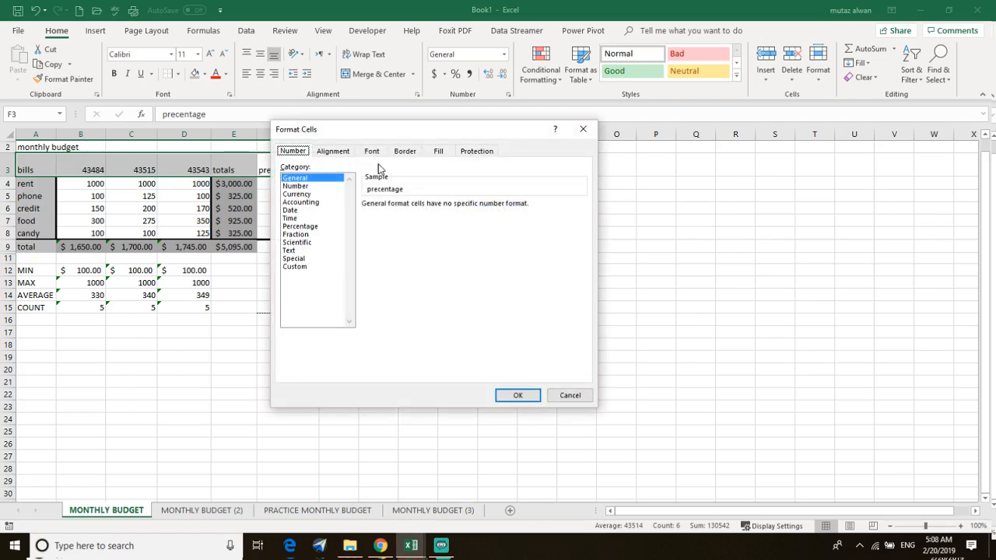
left_click(373, 153)
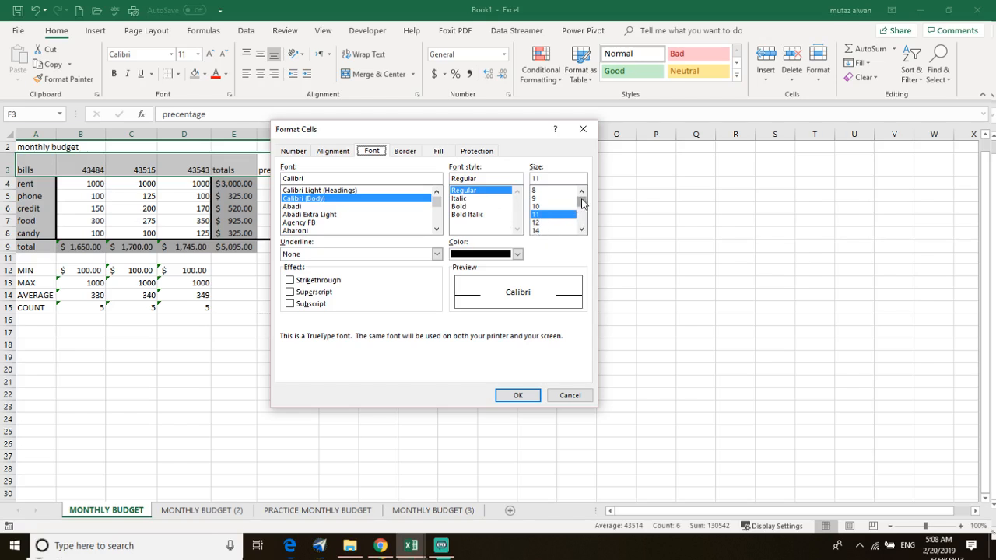
scroll(583, 208, "down", 1)
scroll(584, 209, "up", 2)
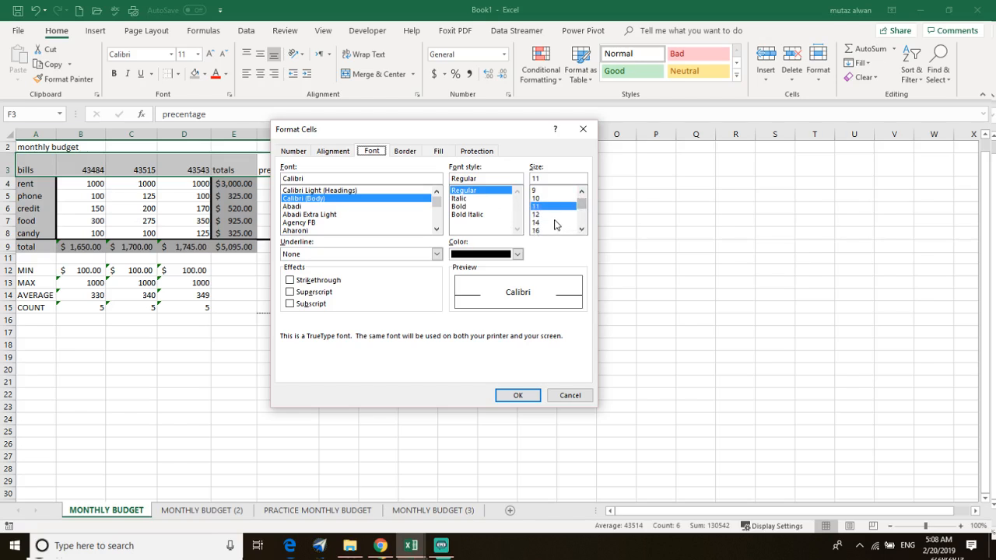
left_click(554, 224)
left_click(555, 231)
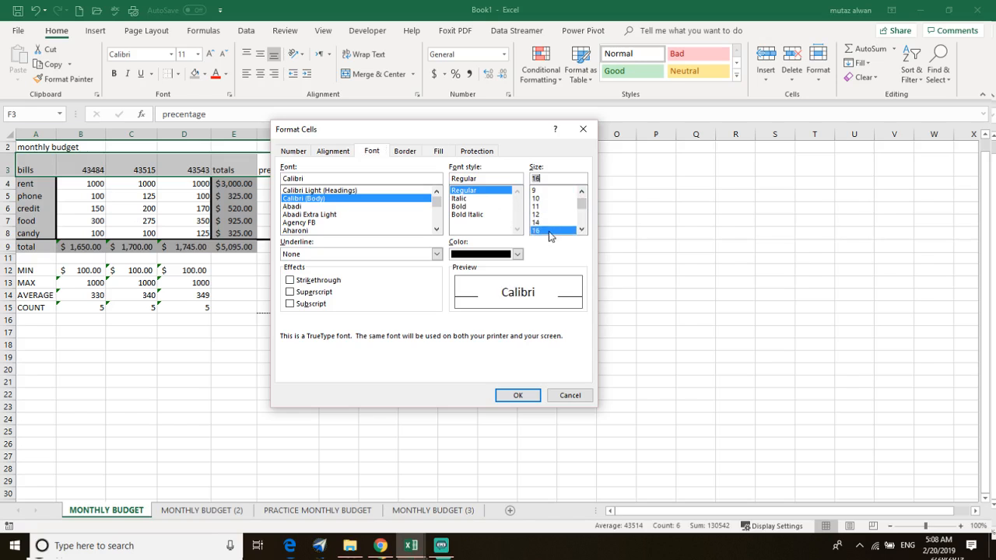
left_click(469, 207)
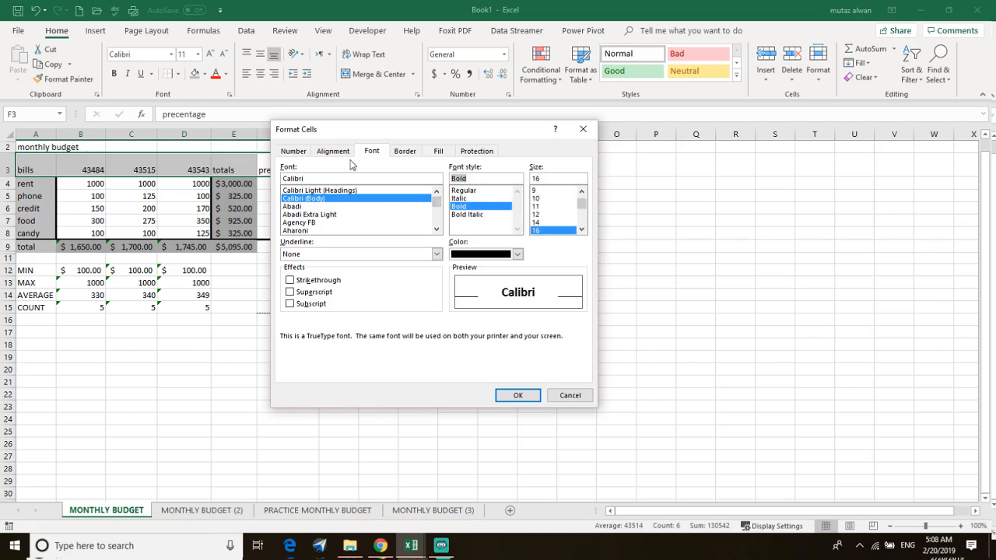
- Choose a thick solid border line and set a blue background fill for the new cell style
left_click(403, 151)
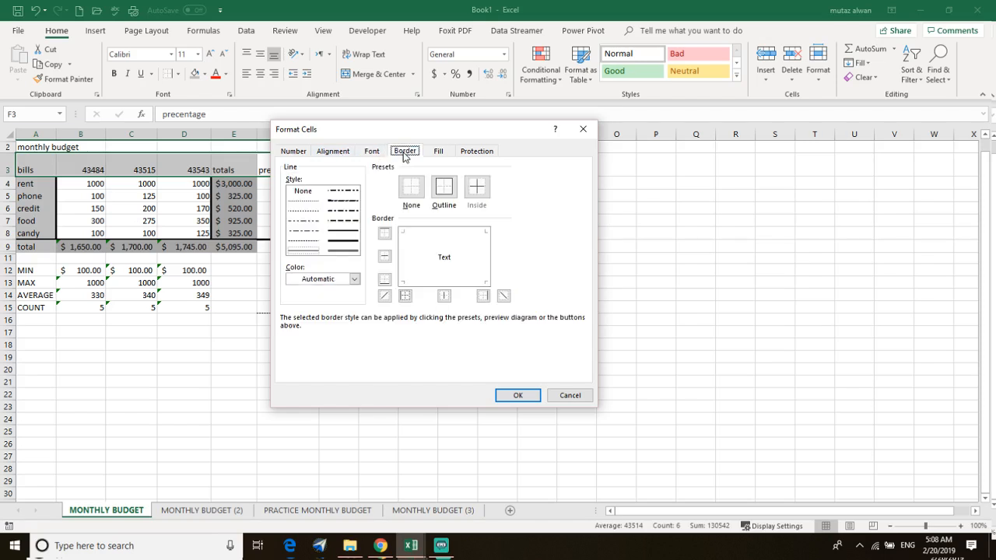
left_click(351, 242)
left_click(439, 153)
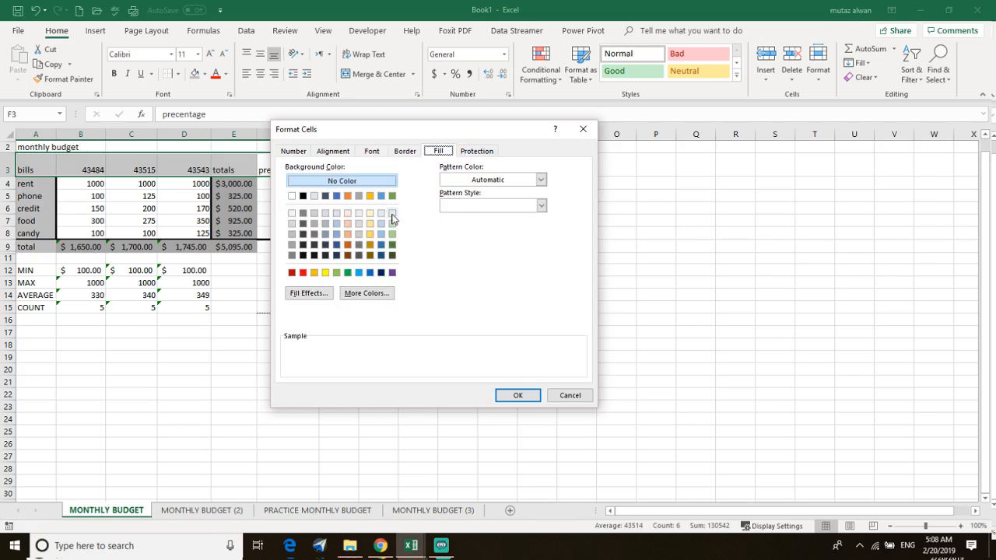
left_click(337, 195)
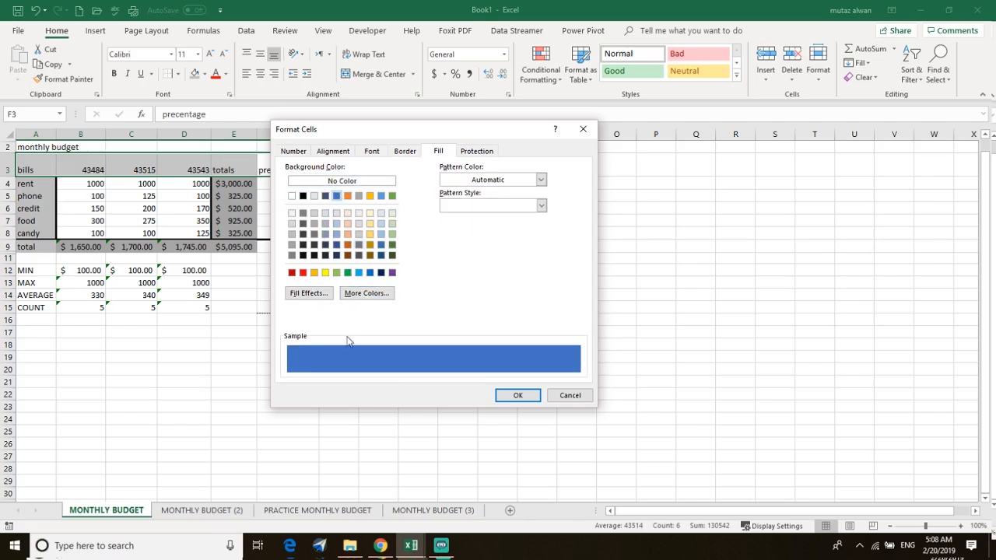
- Set the new style's border color to black and add a thick bottom border
left_click(403, 155)
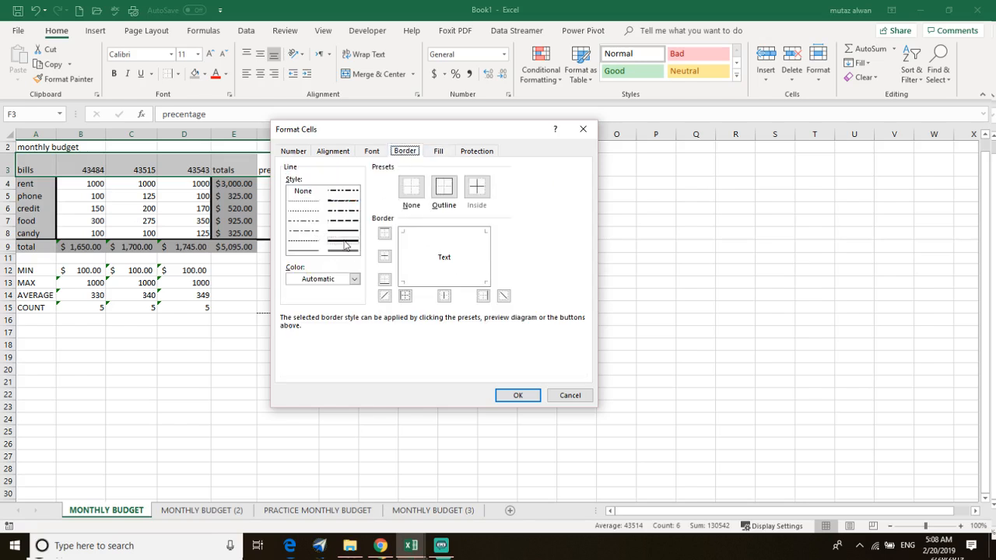
left_click(354, 279)
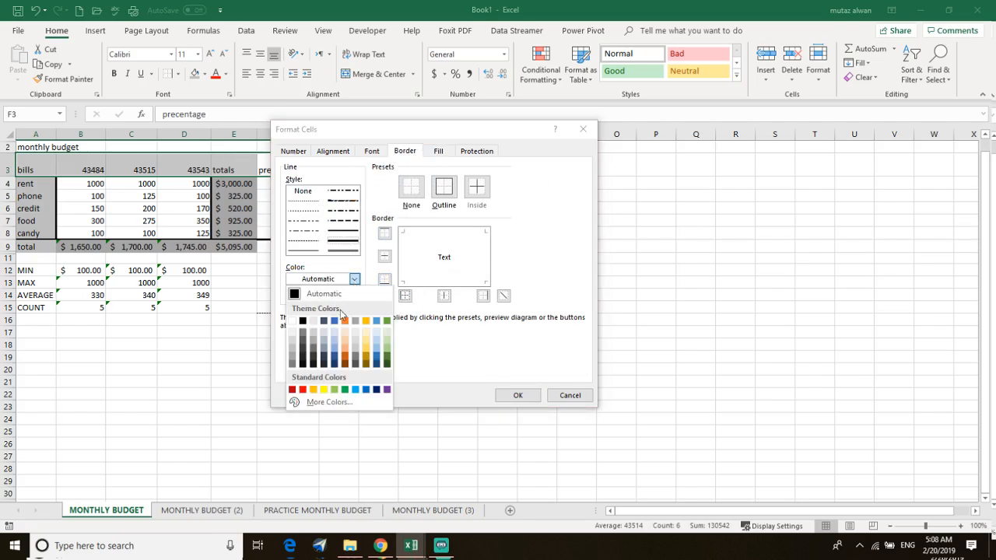
left_click(303, 322)
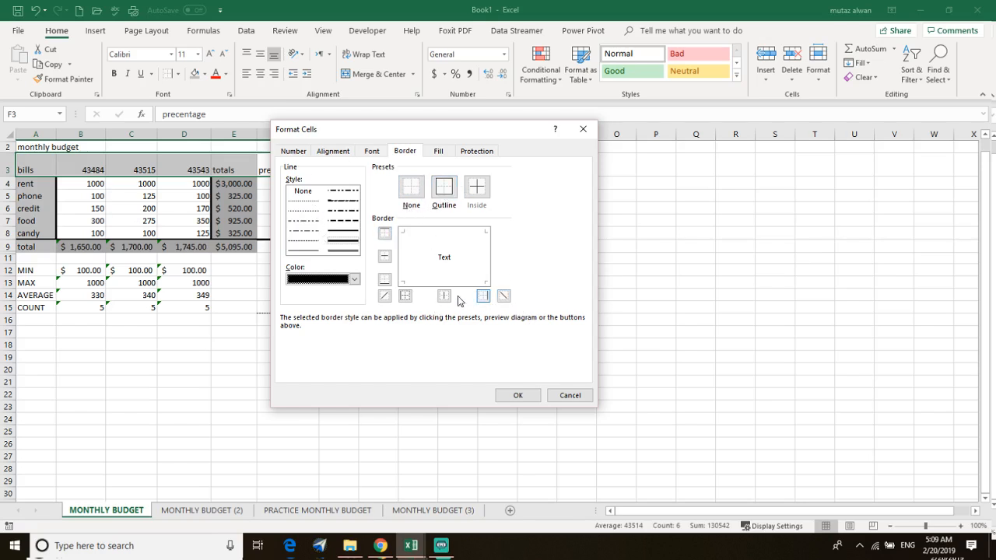
left_click(384, 280)
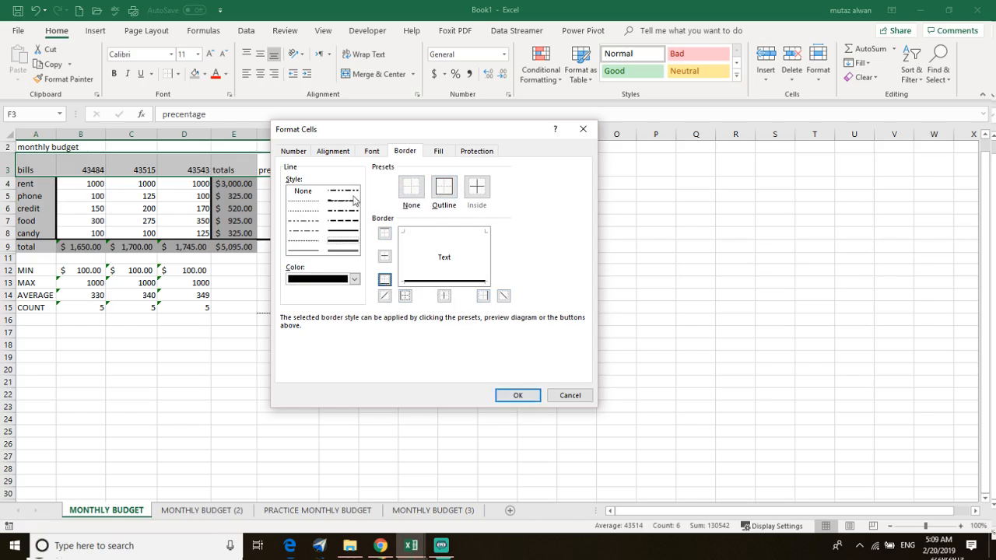
- Save the practice format cell style with its default alignment and General number format, and apply it to header row A3:F3
left_click(338, 153)
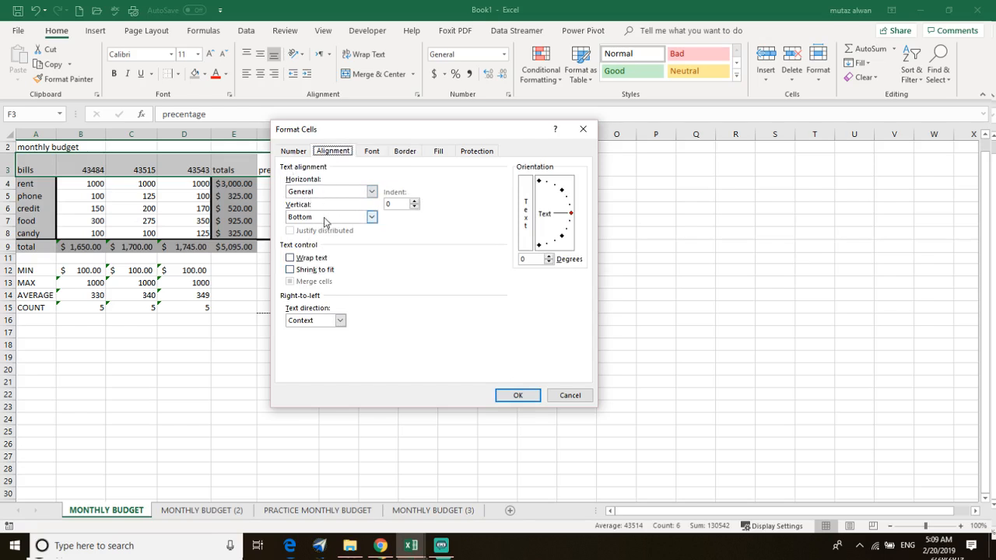
left_click(302, 153)
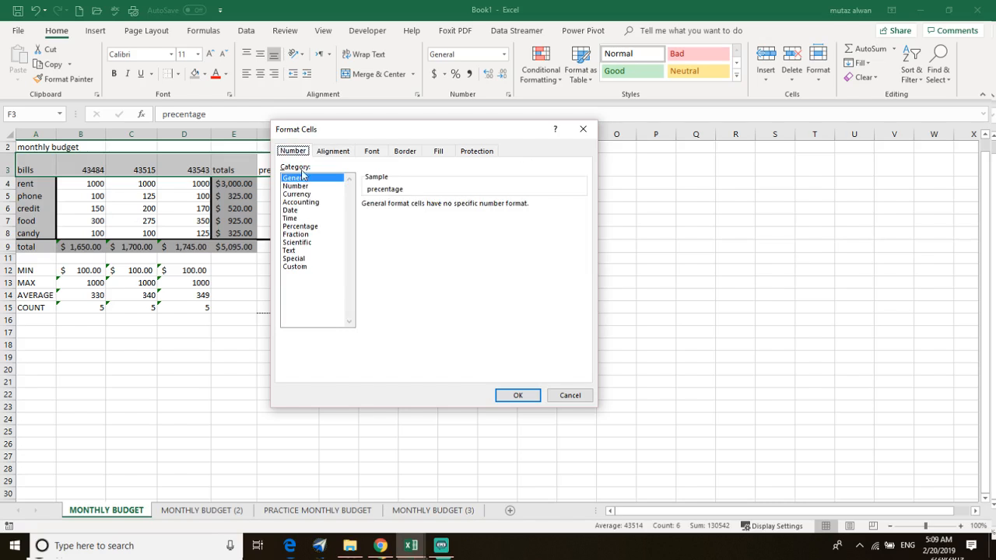
left_click(520, 395)
left_click(451, 359)
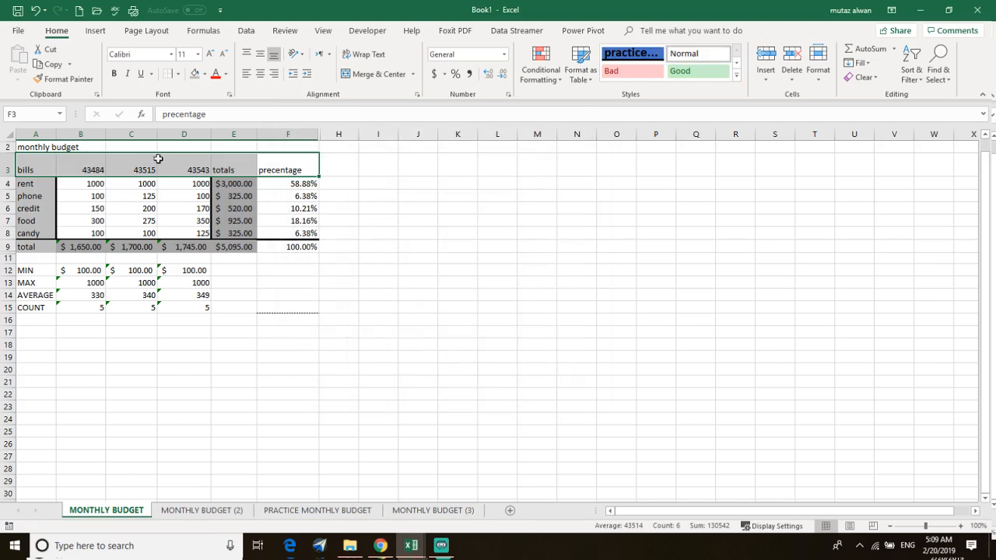
left_click(632, 53)
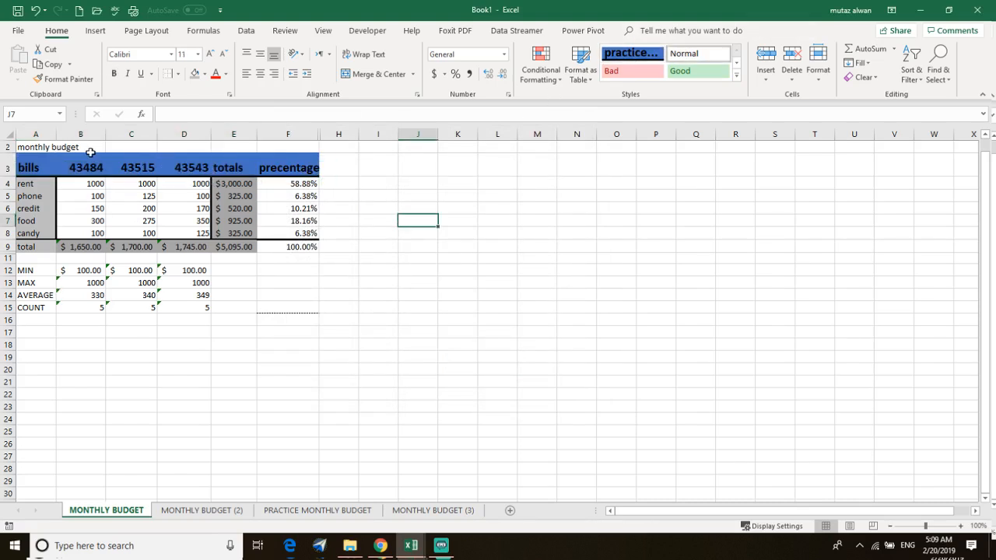
- Apply the practice format cell style to the monthly budget title in A2:B2
left_click_drag(87, 148, 19, 143)
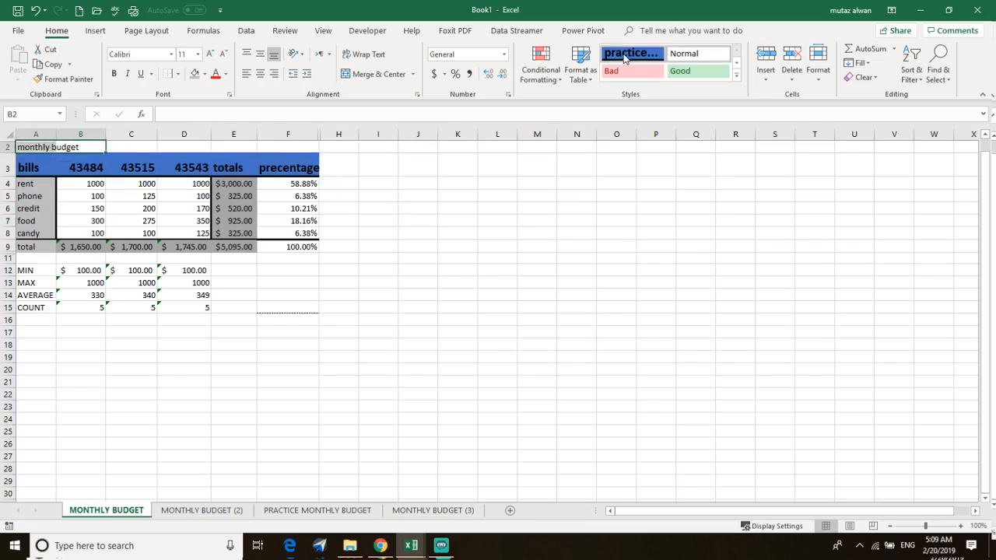
left_click(625, 54)
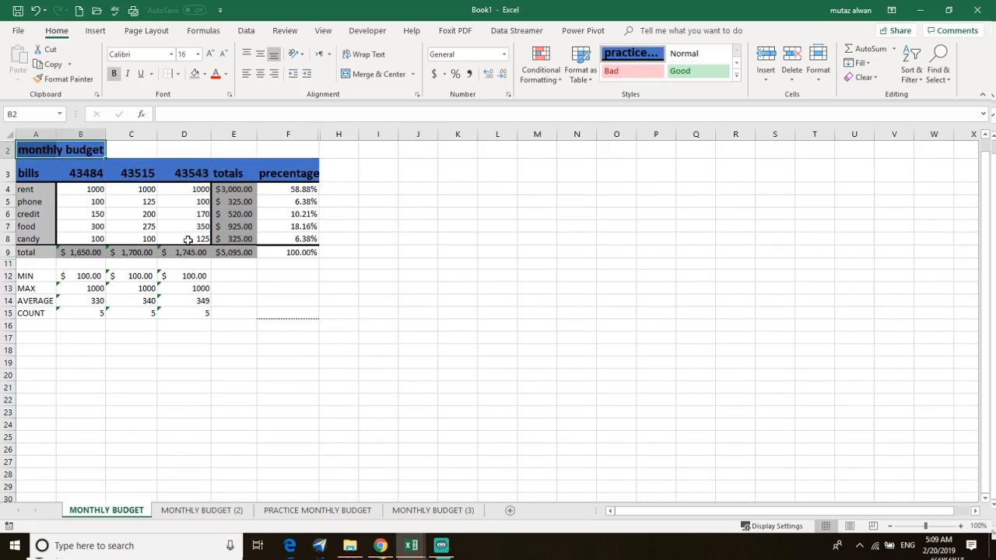
left_click(435, 303)
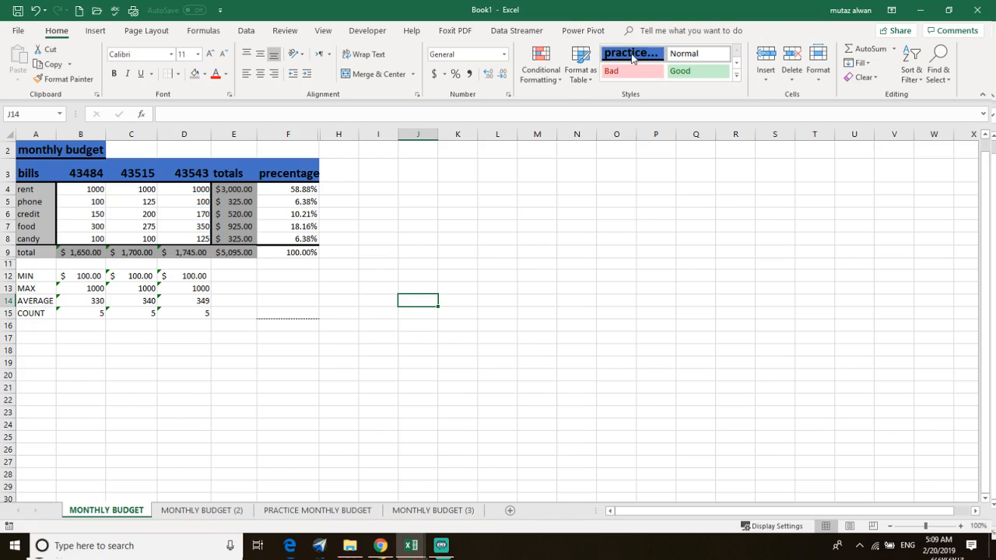
left_click(48, 155)
left_click(117, 148)
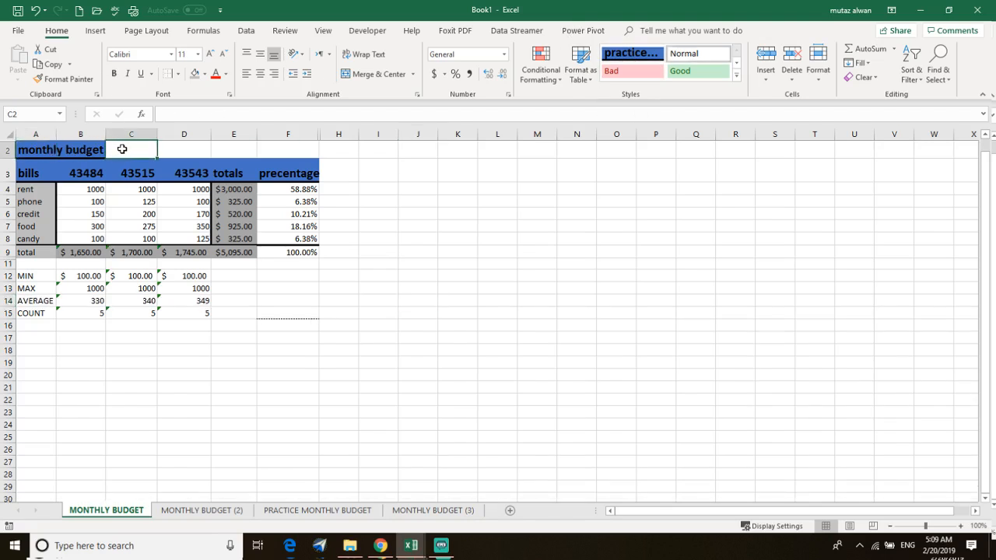
left_click_drag(123, 149, 25, 145)
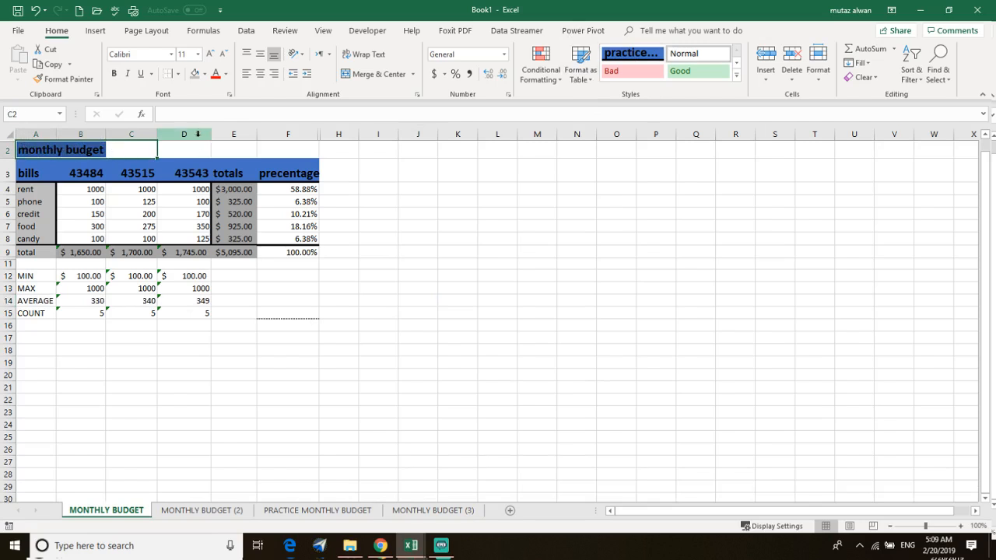
right_click(637, 55)
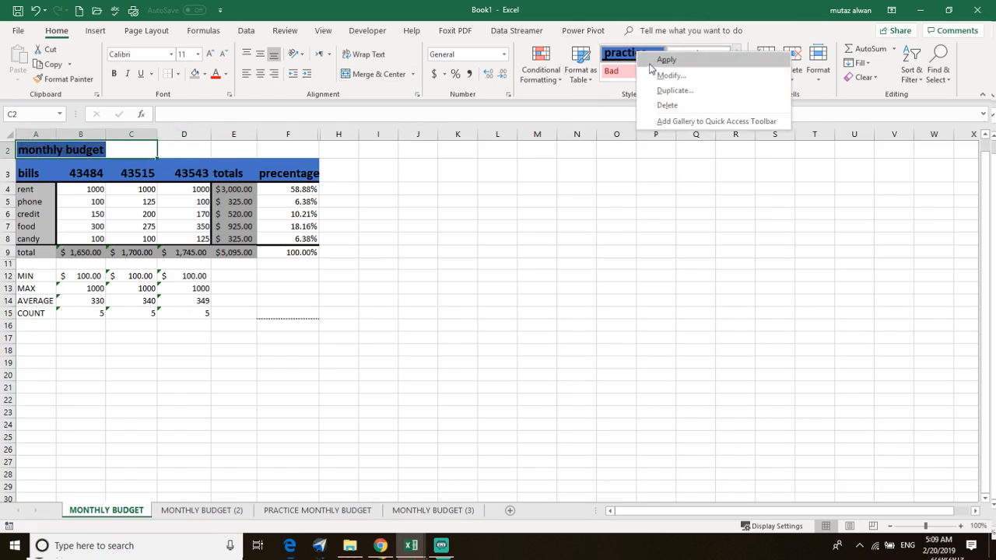
left_click(588, 183)
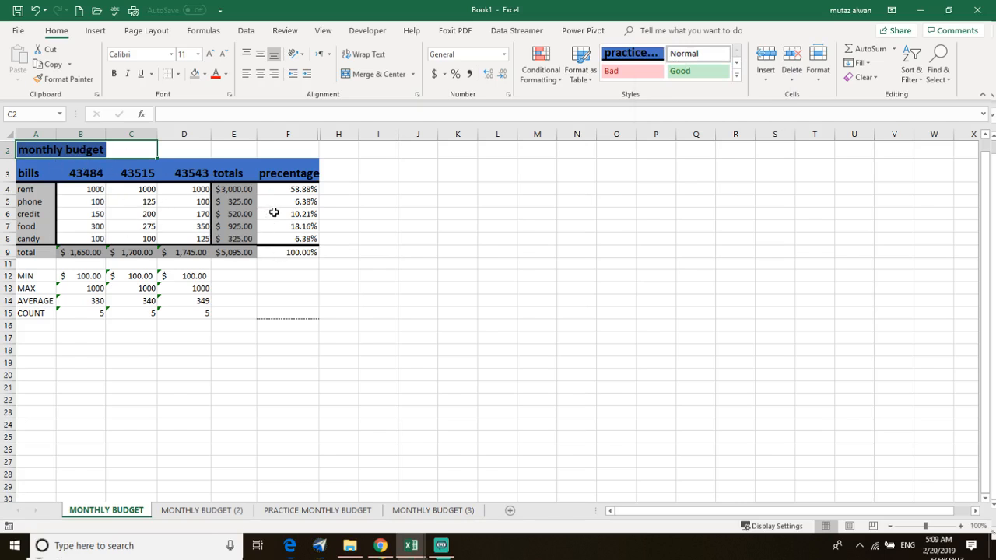
- Modify the practice format cell style so that it has no borders
right_click(631, 56)
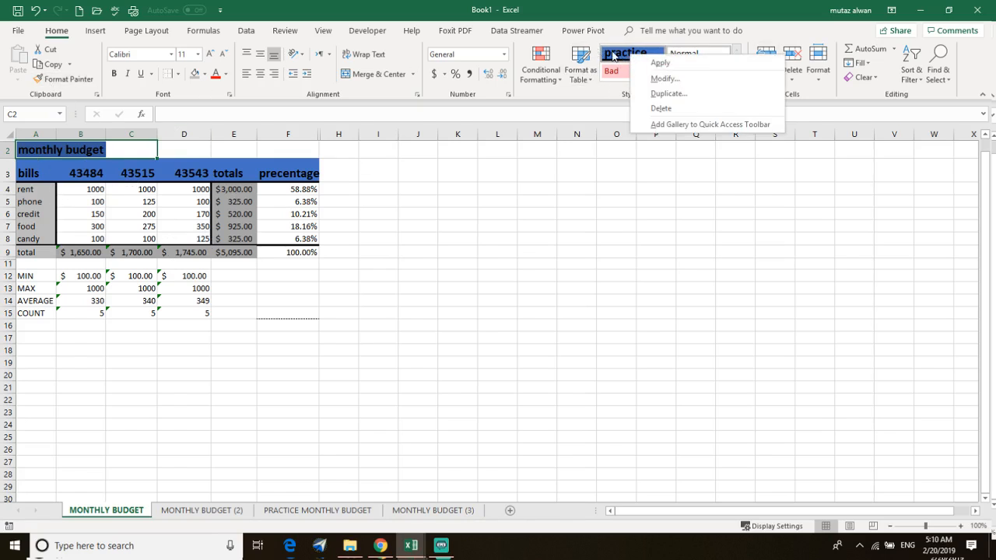
left_click(664, 79)
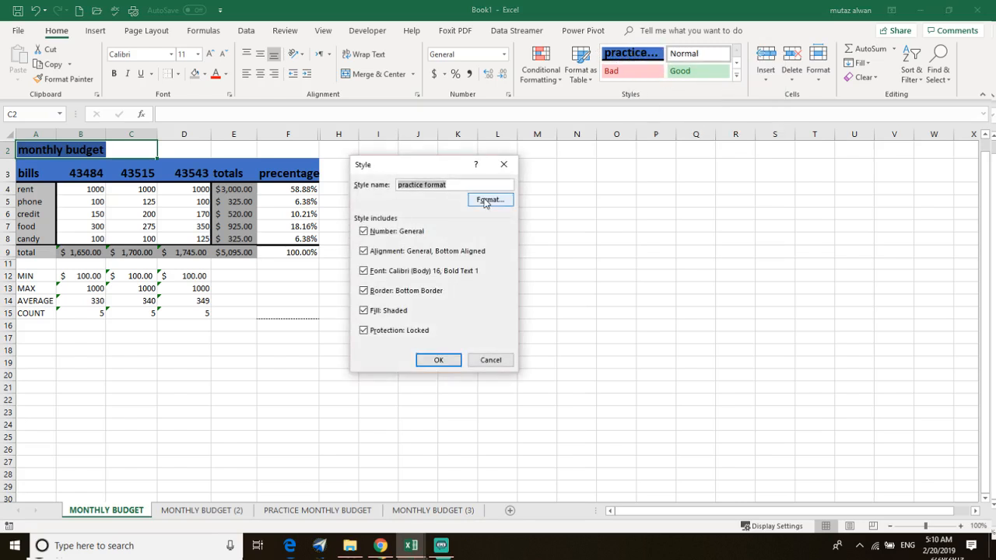
left_click(489, 200)
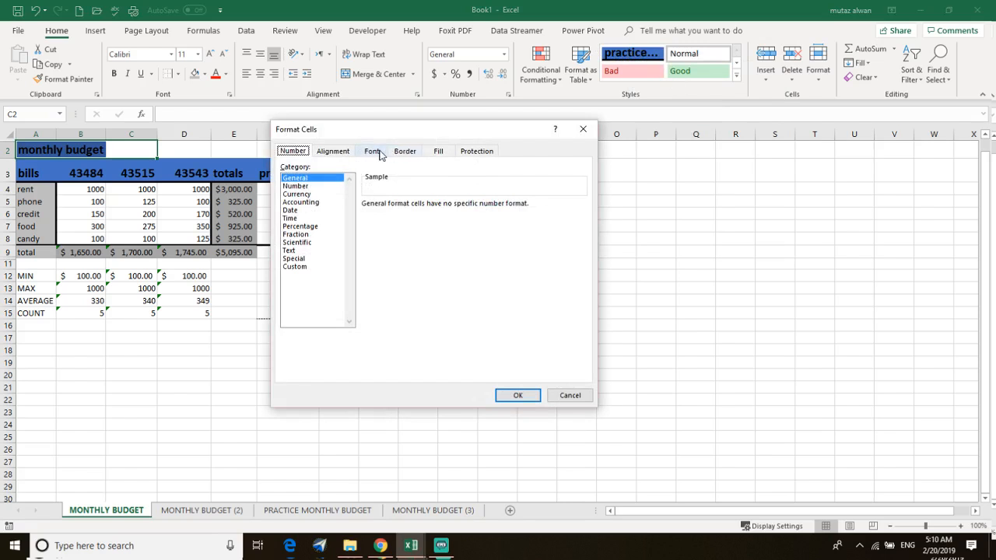
left_click(372, 151)
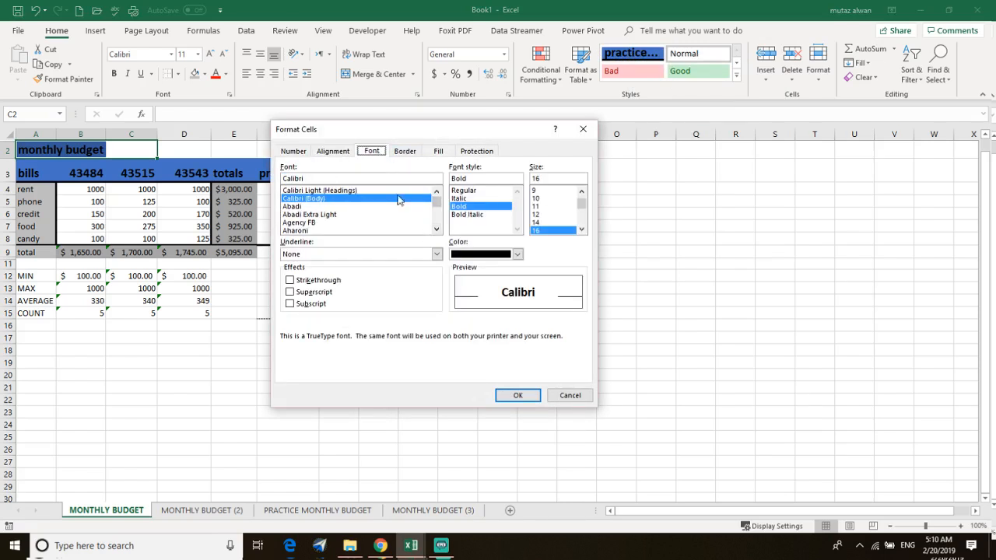
left_click(403, 153)
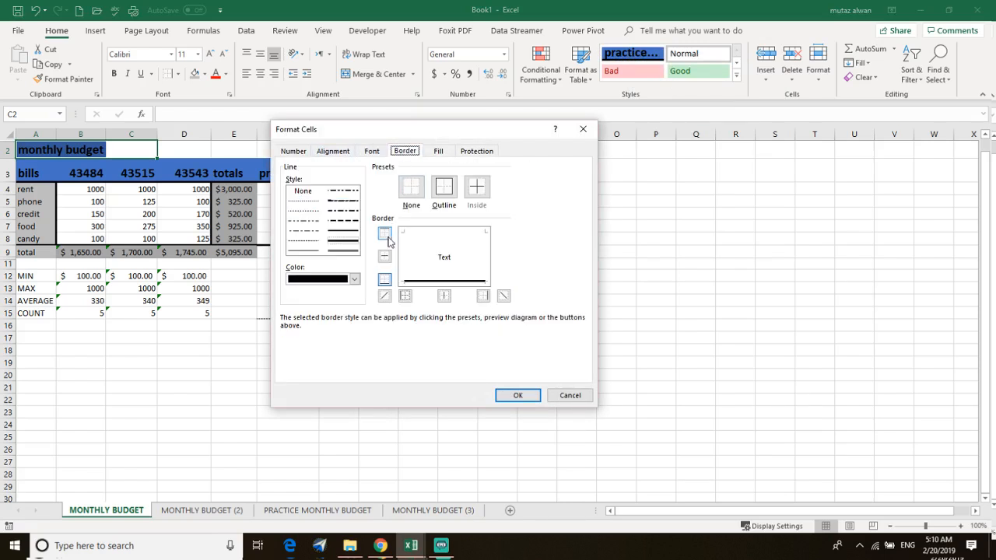
left_click(413, 187)
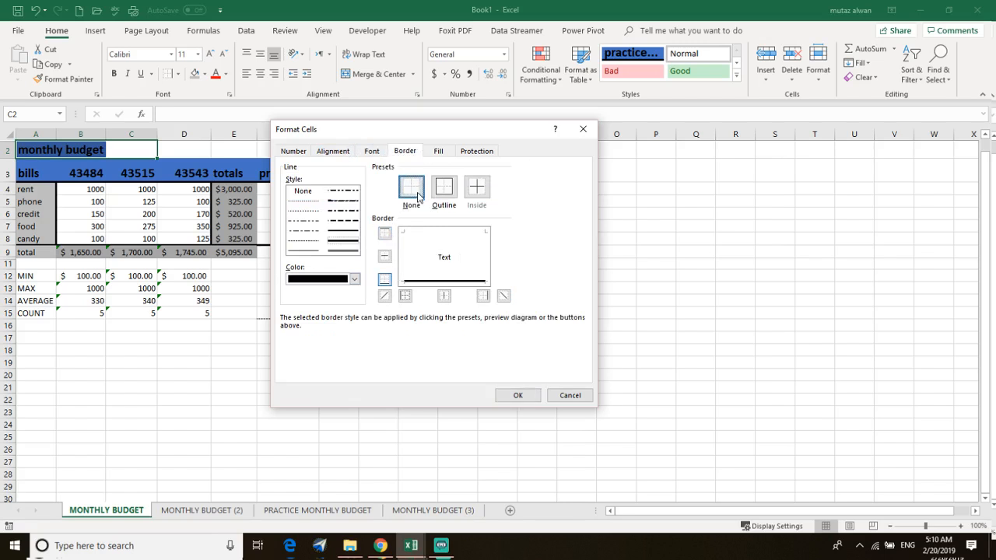
- Change the practice format style's background fill to a darker blue and save the modified style
left_click(293, 151)
left_click(334, 152)
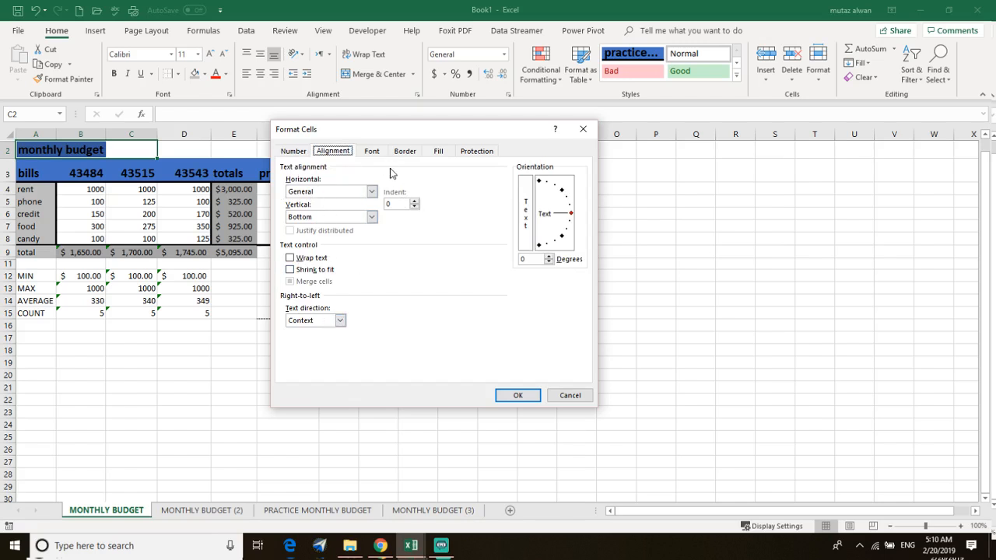
left_click(440, 153)
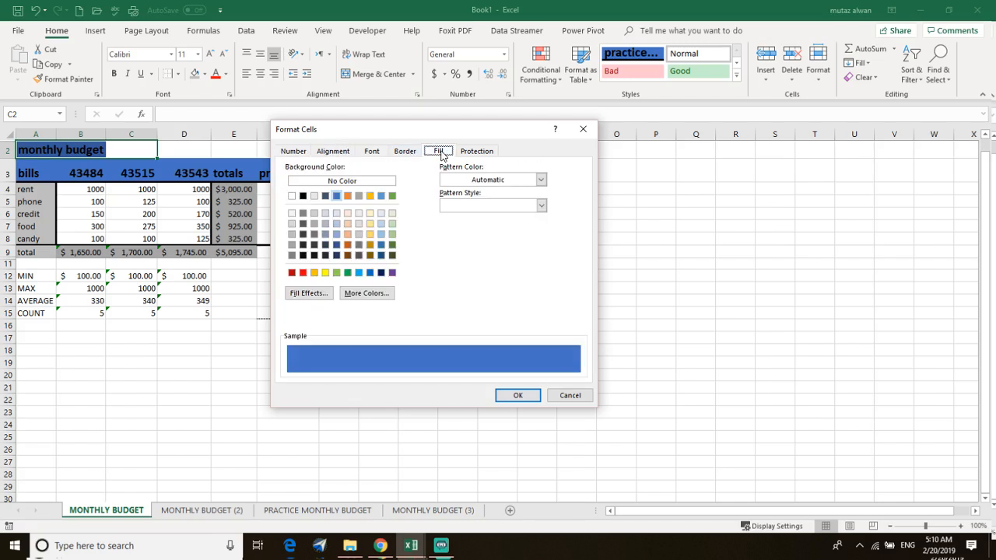
left_click(339, 244)
left_click(473, 153)
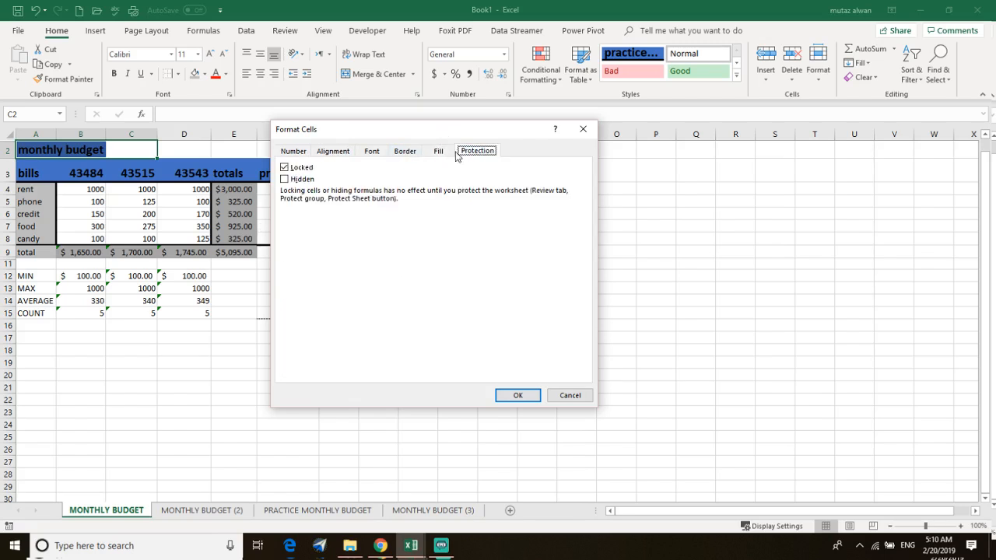
left_click(303, 151)
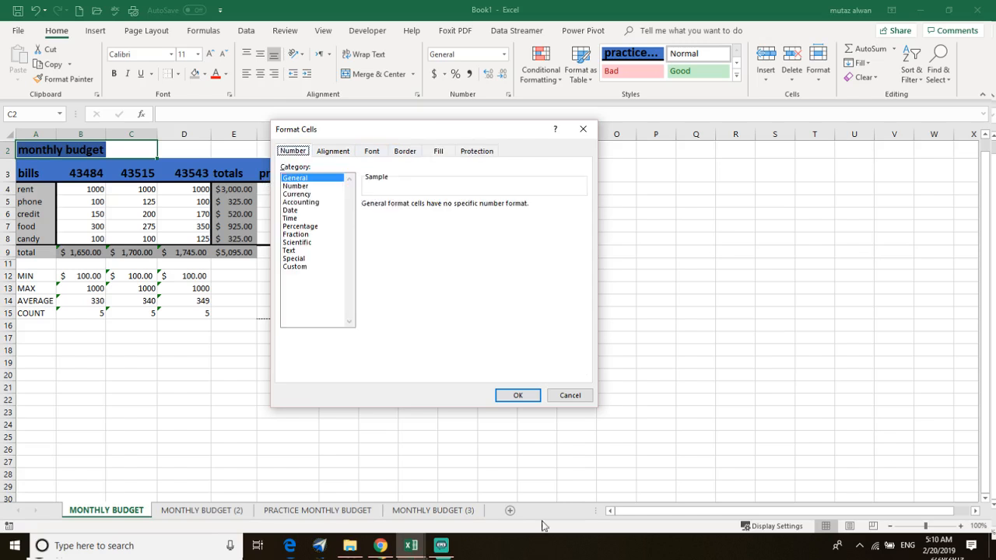
left_click(518, 399)
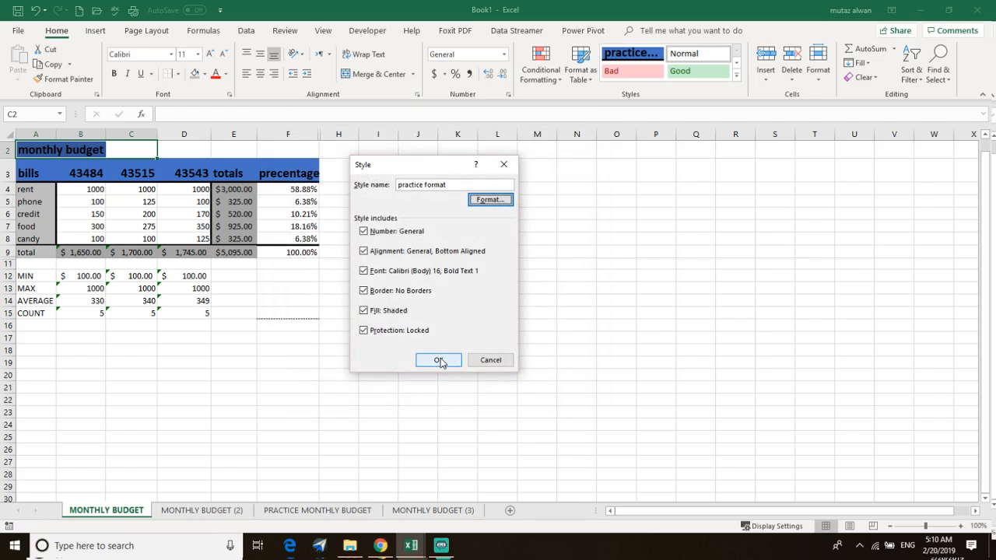
left_click(440, 361)
- Set the font size of the monthly budget title cells A2:C2 to 24
left_click(82, 154)
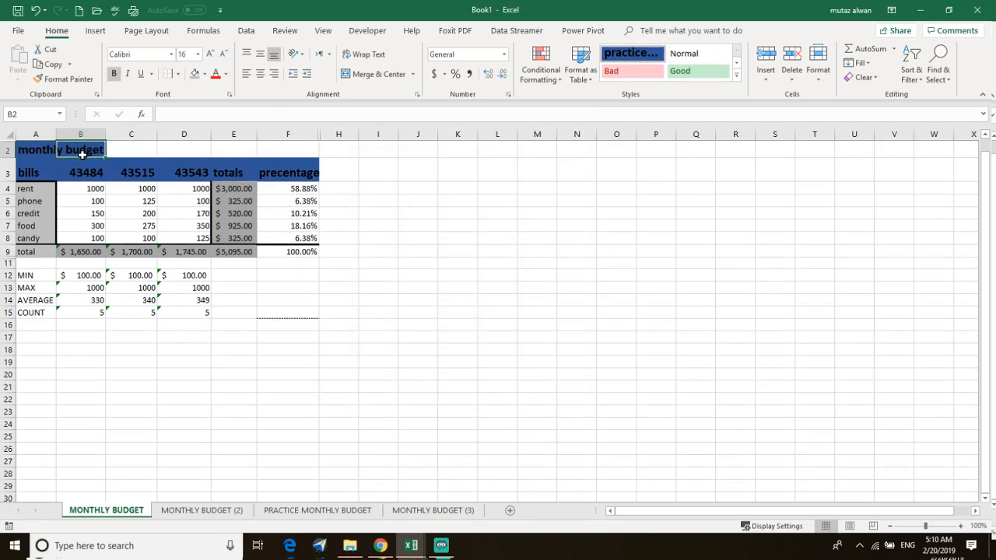
left_click_drag(117, 152, 36, 148)
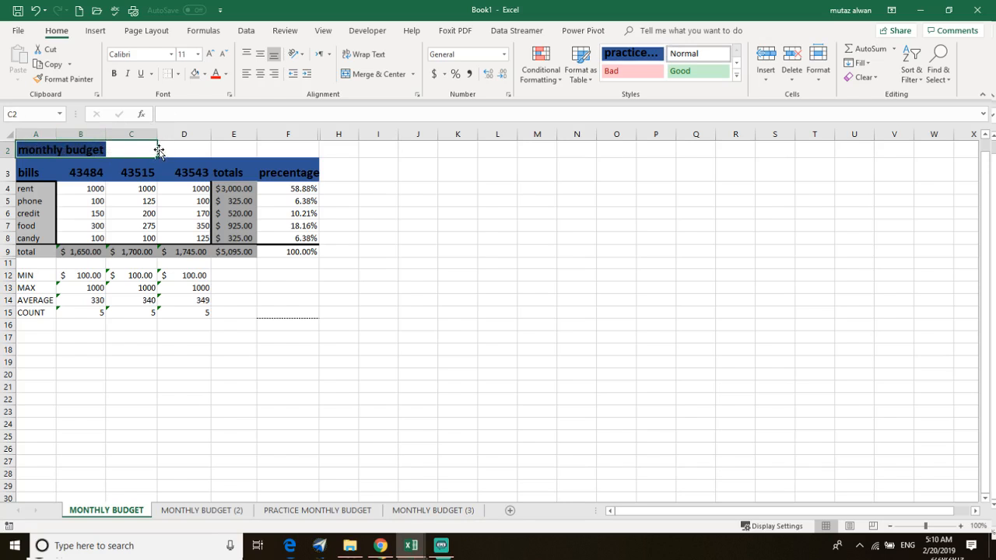
left_click(198, 54)
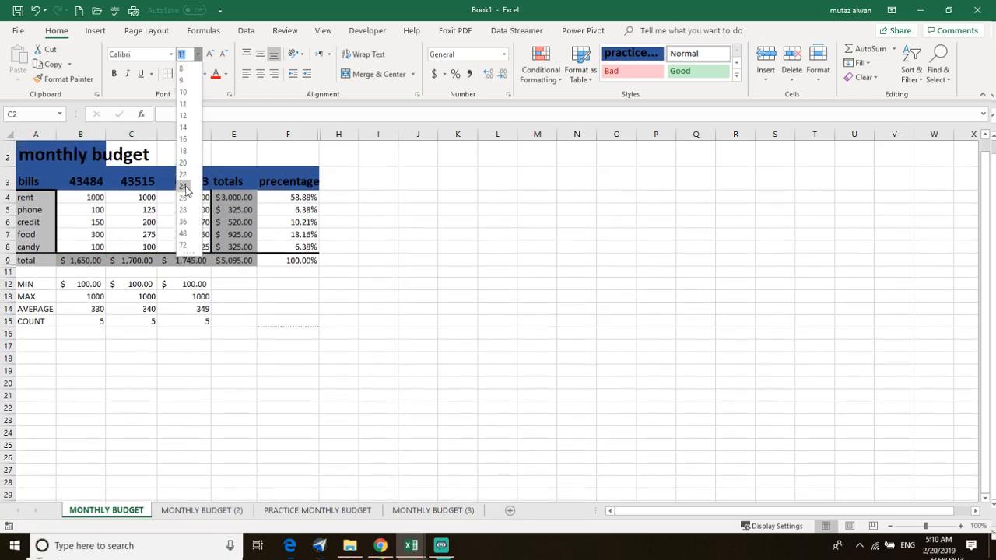
left_click(183, 185)
left_click(166, 156)
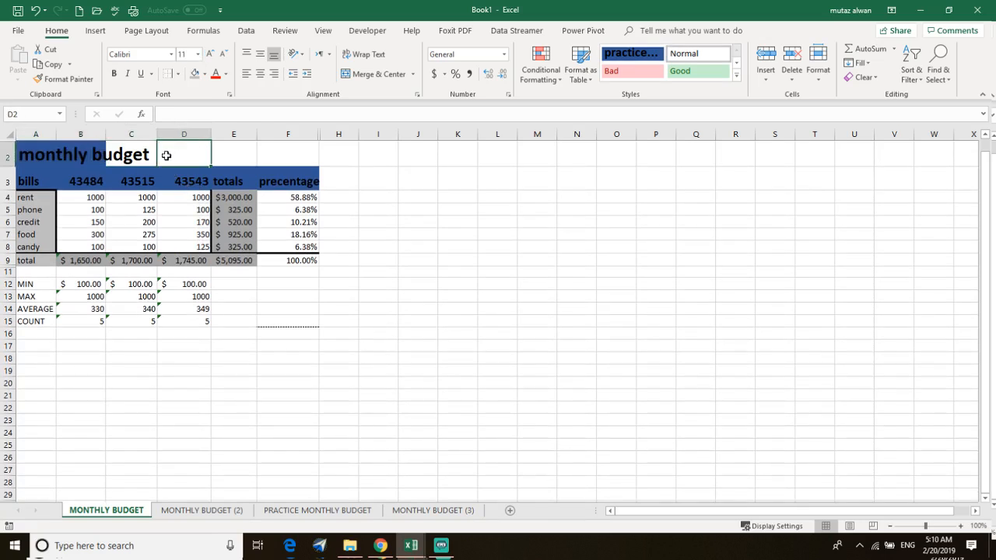
- Copy the formatting of title cell B2 to C2 with Format Painter
left_click(77, 156)
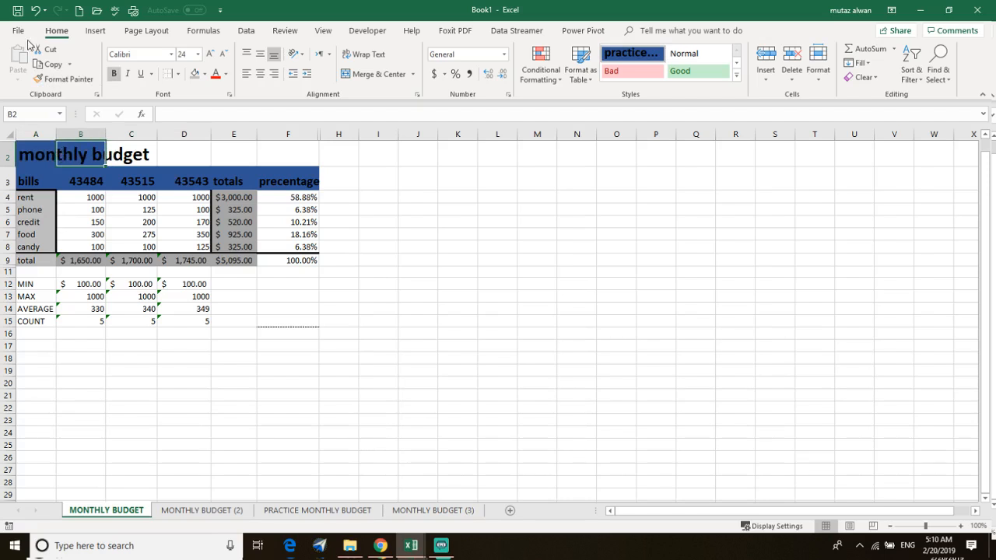
left_click(63, 79)
left_click(115, 155)
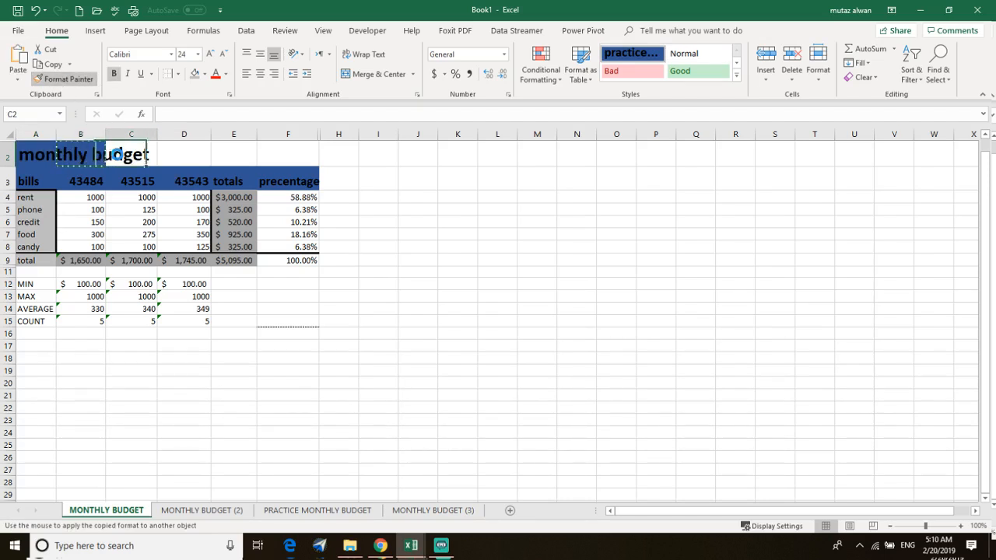
left_click(218, 152)
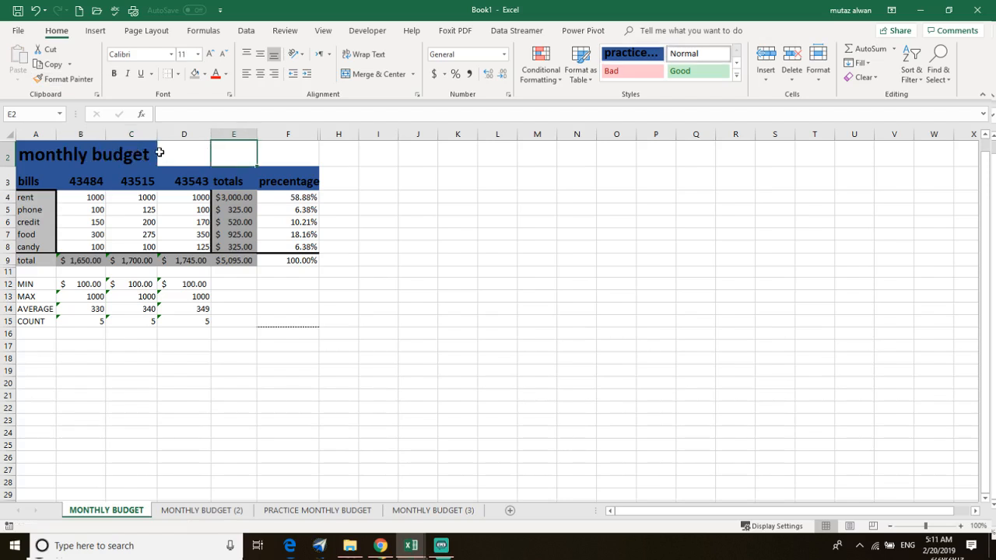
left_click_drag(158, 153, 39, 155)
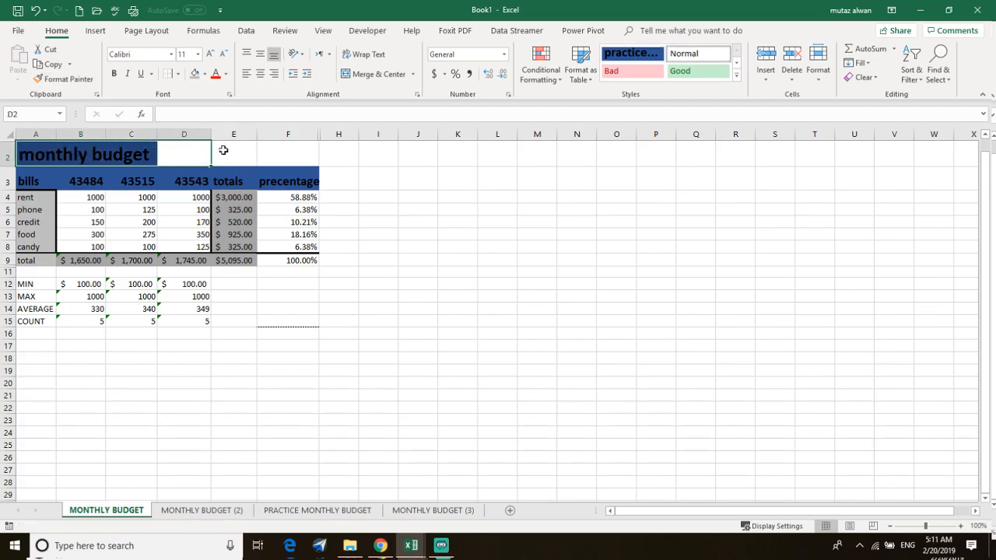
left_click(193, 153)
left_click(281, 155)
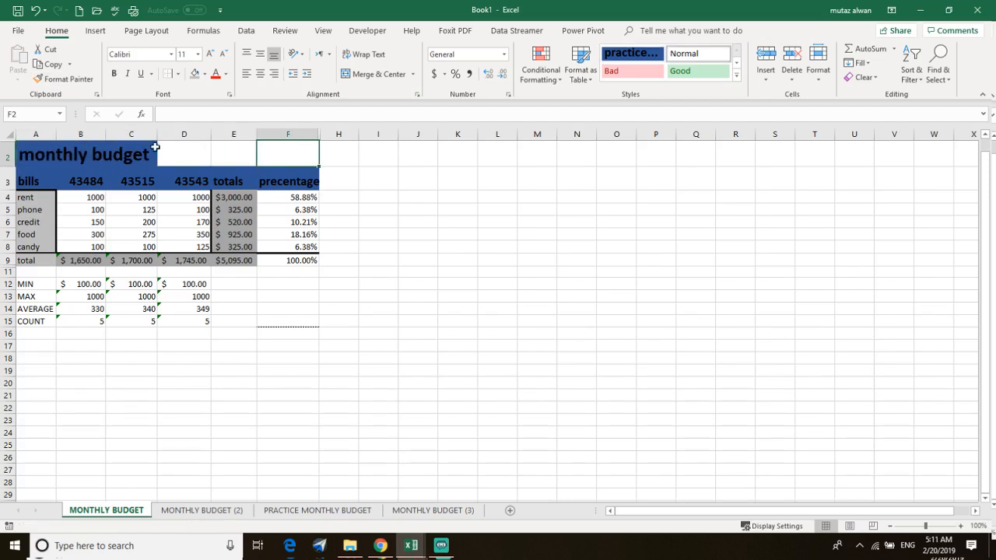
left_click_drag(160, 146, 111, 149)
left_click(35, 151)
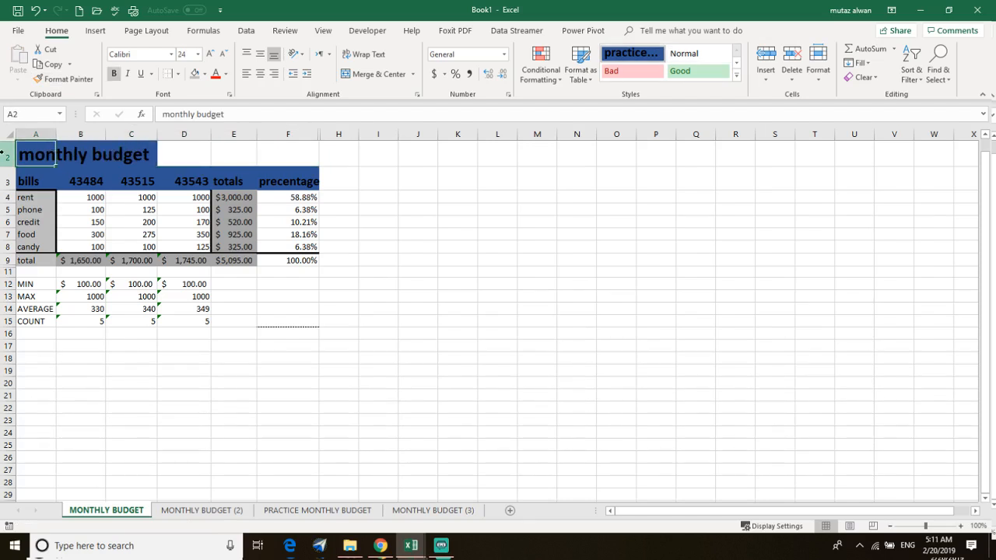
- Merge and center the monthly budget title across A2:C2, and open the list of merge options
left_click_drag(24, 151, 126, 151)
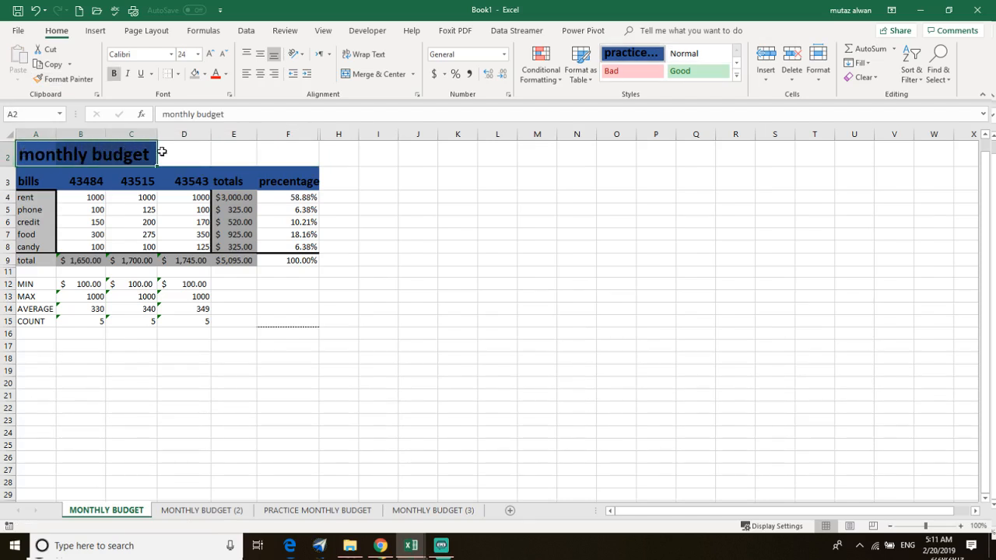
left_click(375, 76)
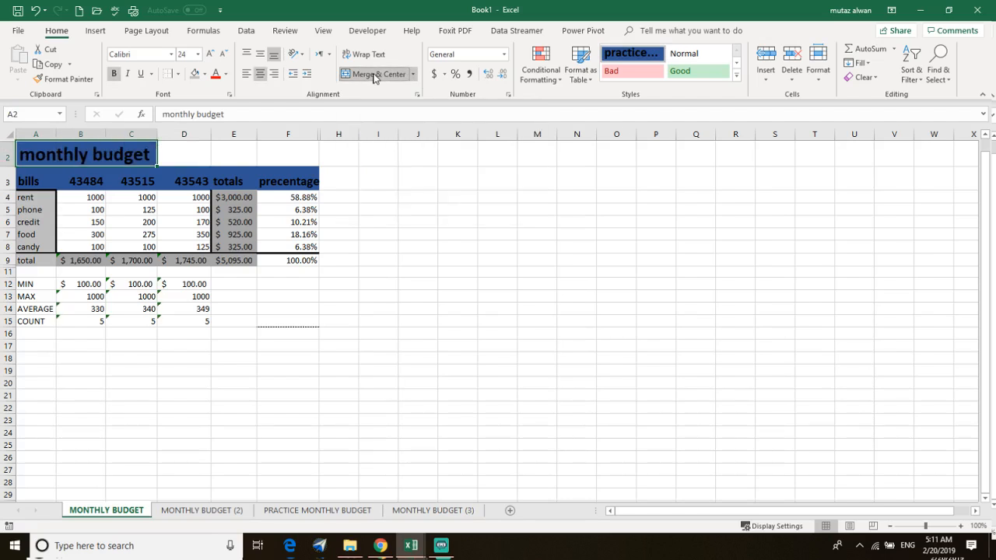
left_click(412, 74)
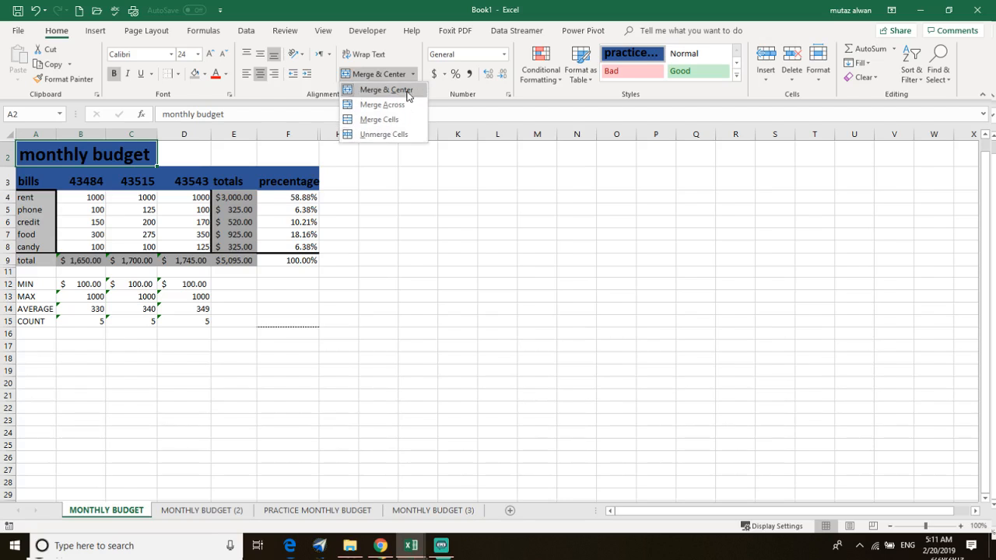
- Merge and center the monthly budget title across A2:F2 and make row 2 slightly taller
left_click(379, 179)
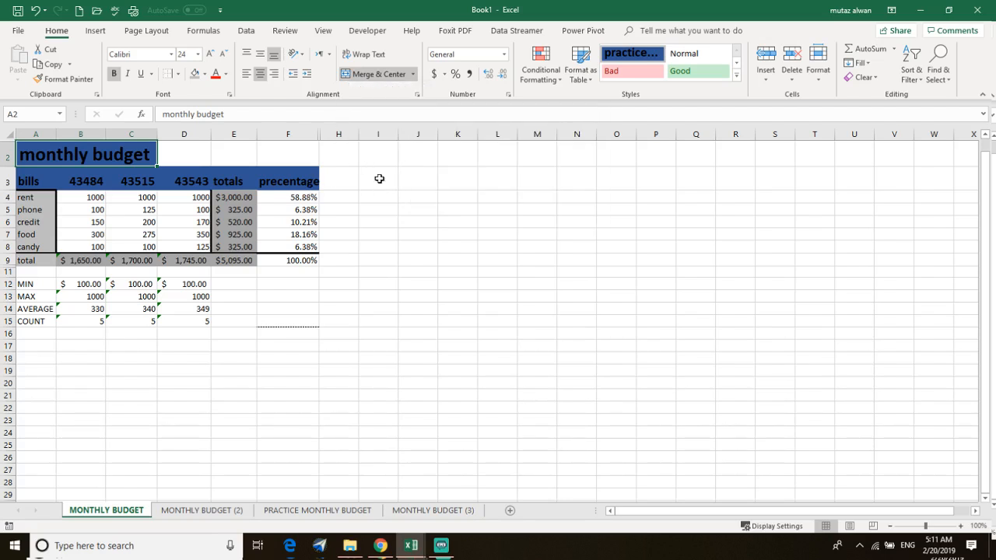
left_click_drag(316, 131, 68, 159)
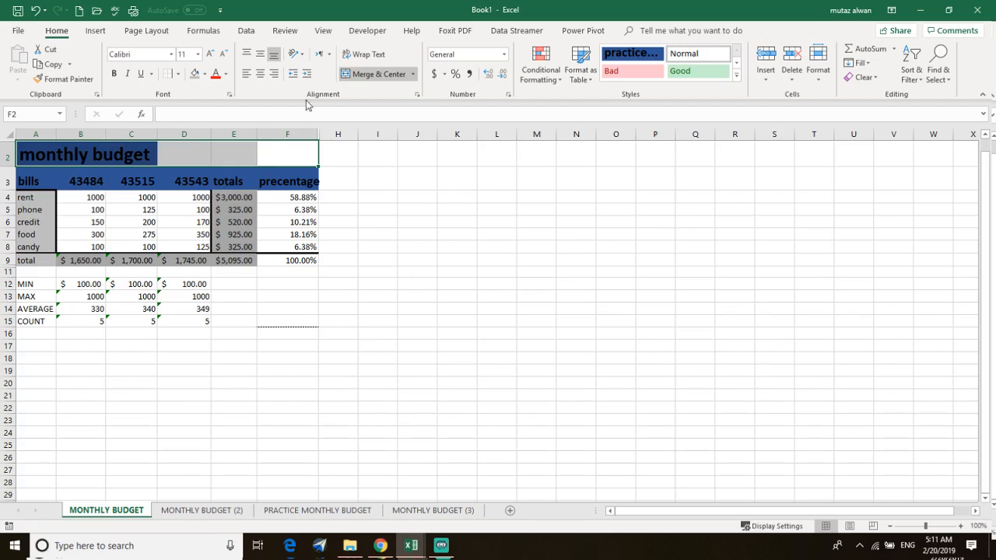
left_click(361, 75)
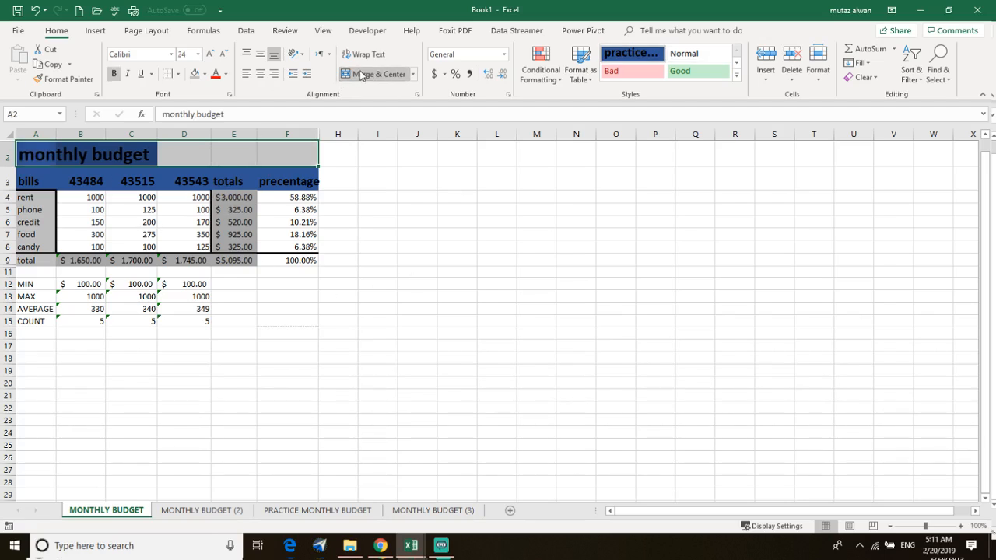
left_click(359, 76)
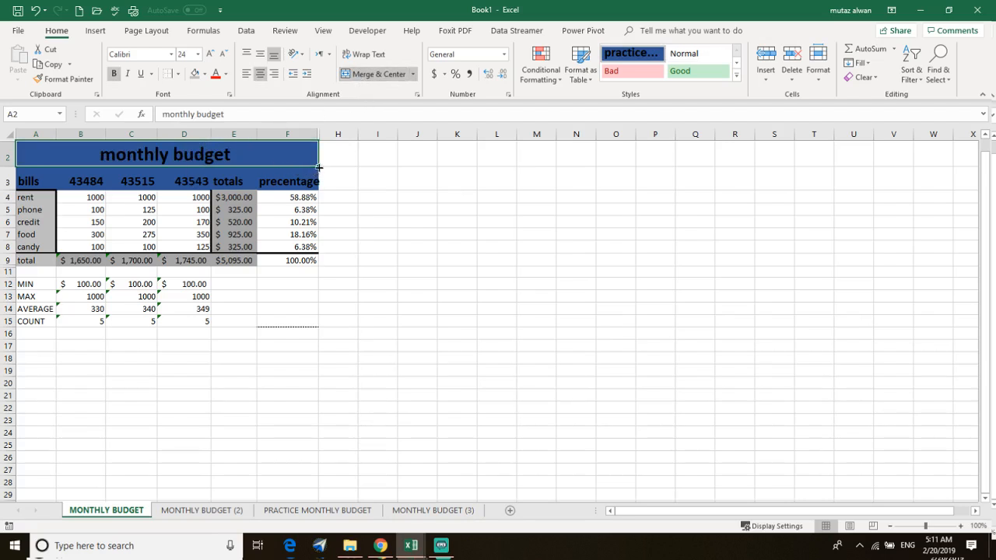
left_click_drag(8, 166, 9, 181)
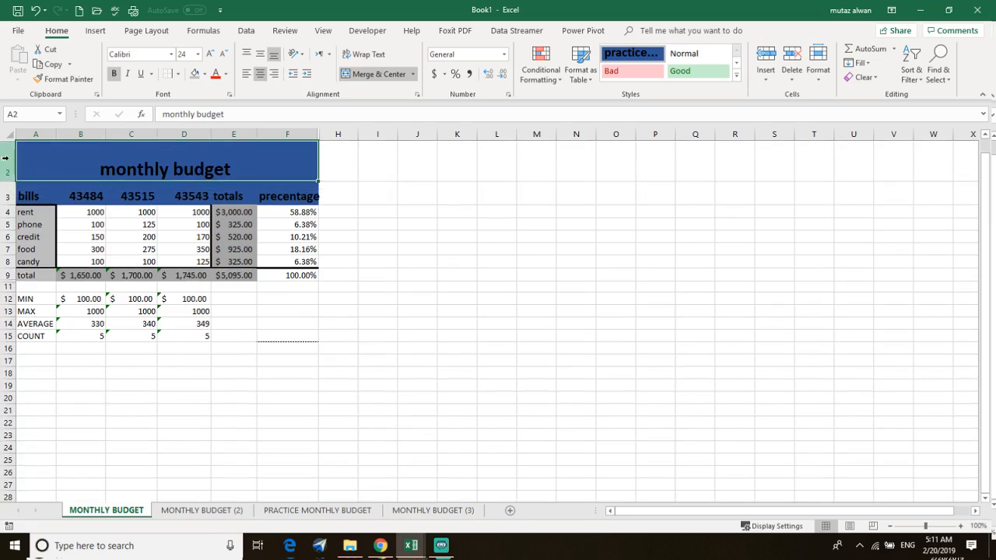
left_click_drag(8, 181, 8, 169)
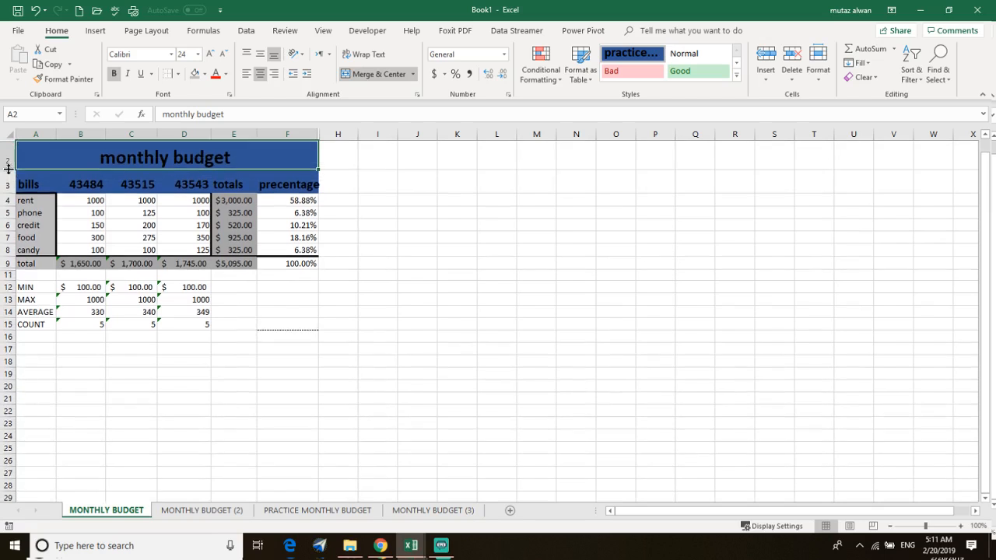
- Apply the custom number format mmm-yyyy to the month header cells B3:D3
left_click(228, 177)
left_click_drag(312, 181, 193, 183)
left_click(63, 179)
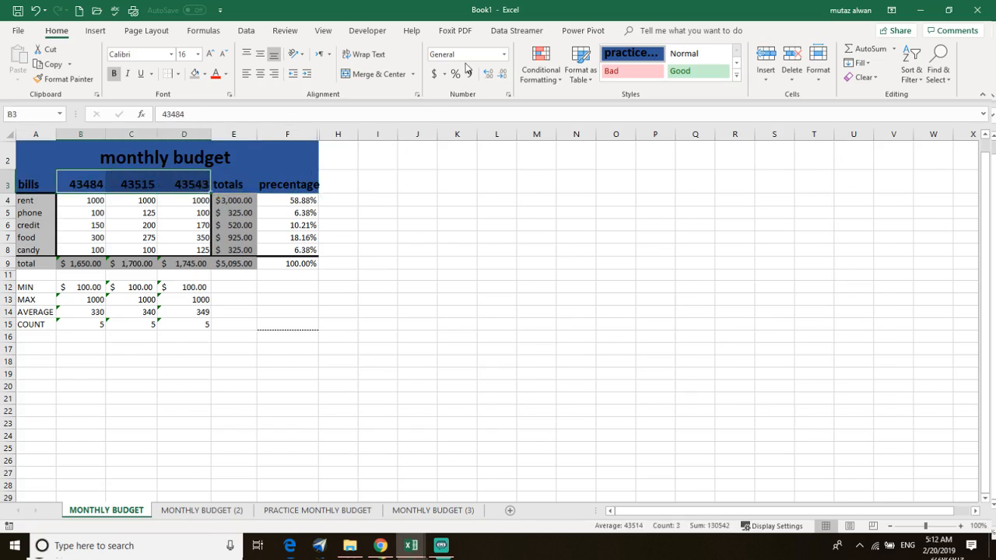
left_click(502, 54)
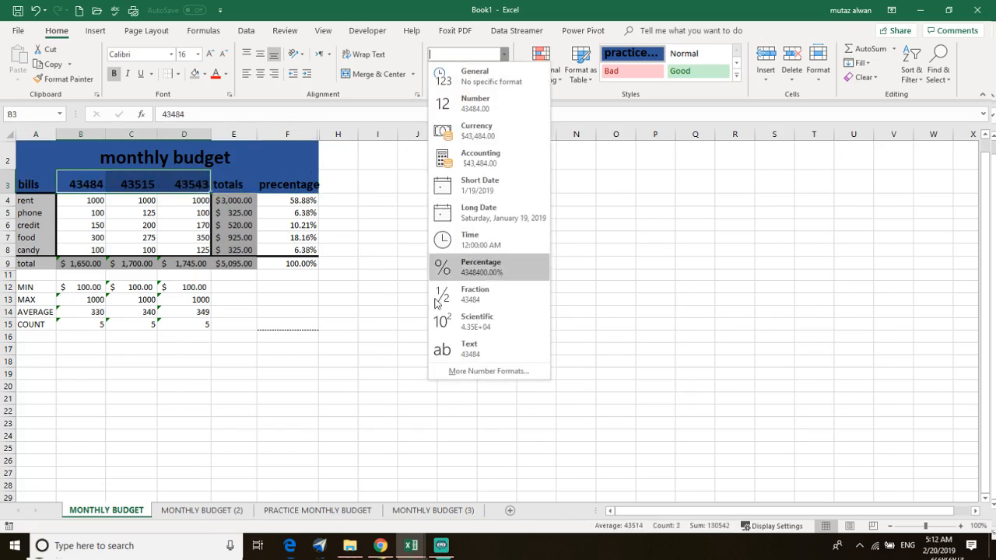
left_click(464, 374)
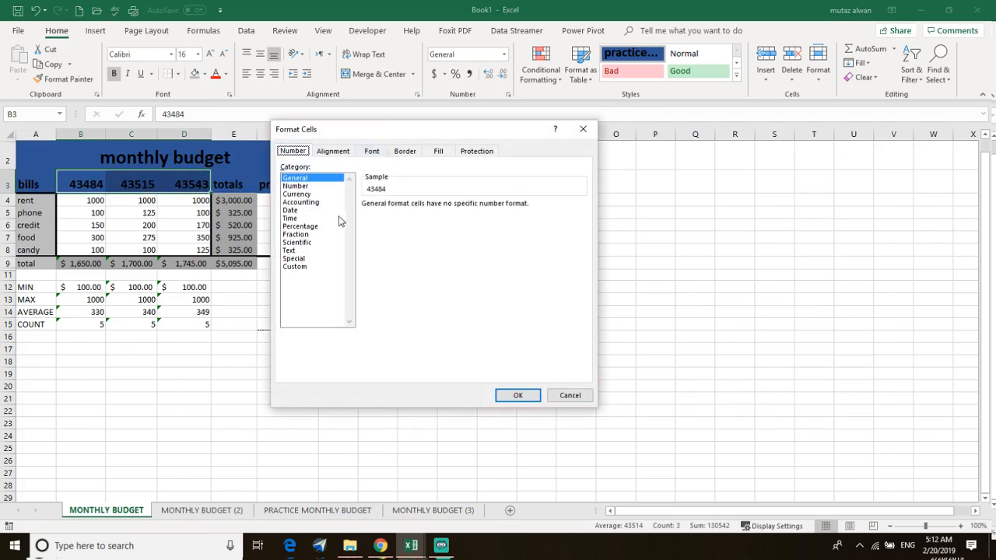
left_click(300, 267)
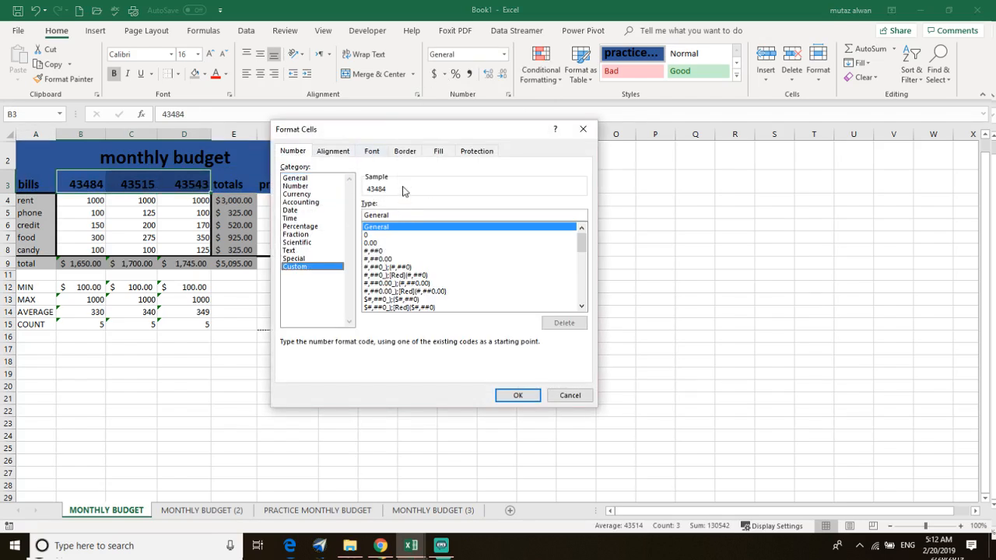
left_click_drag(583, 243, 582, 284)
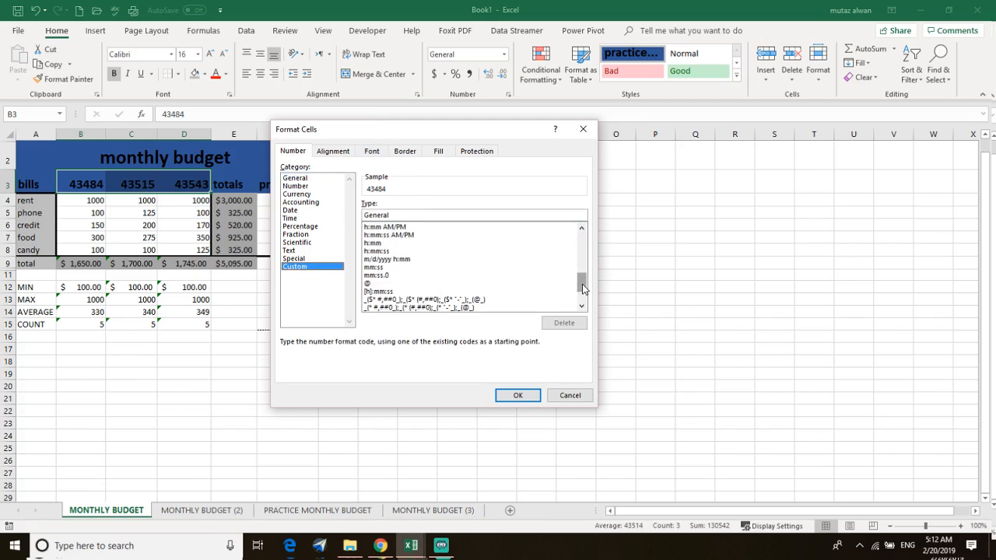
scroll(583, 293, "down", 1)
scroll(583, 294, "up", 2)
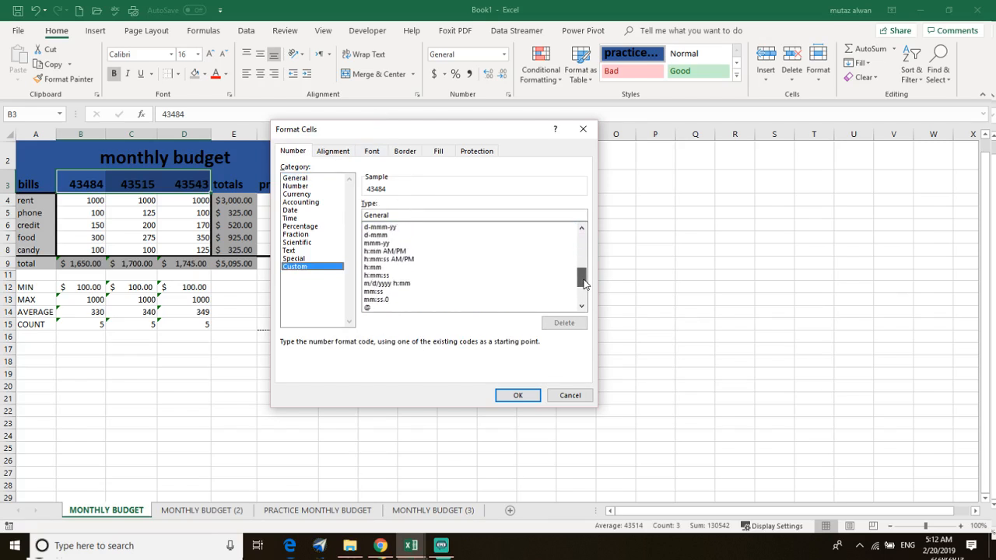
left_click(380, 245)
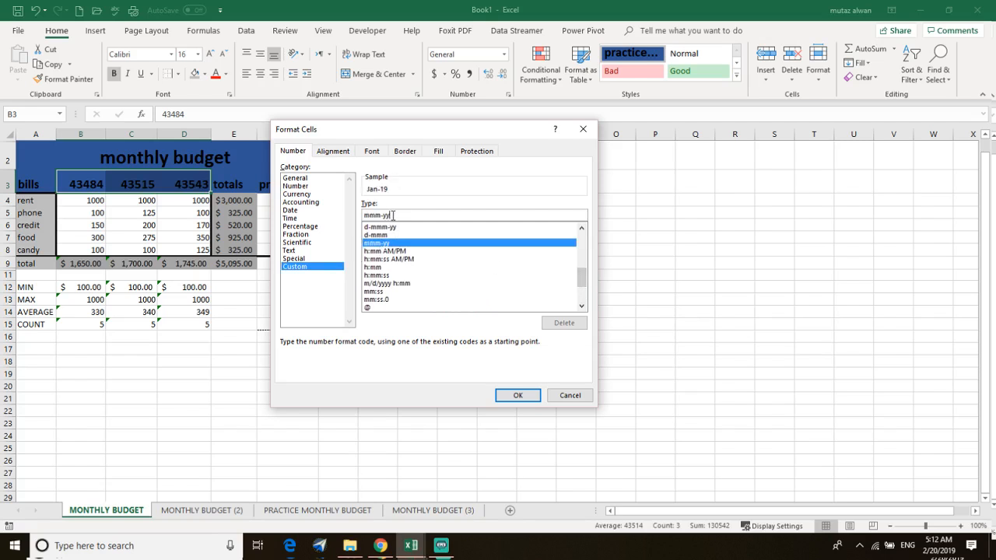
left_click(393, 215)
type("yy")
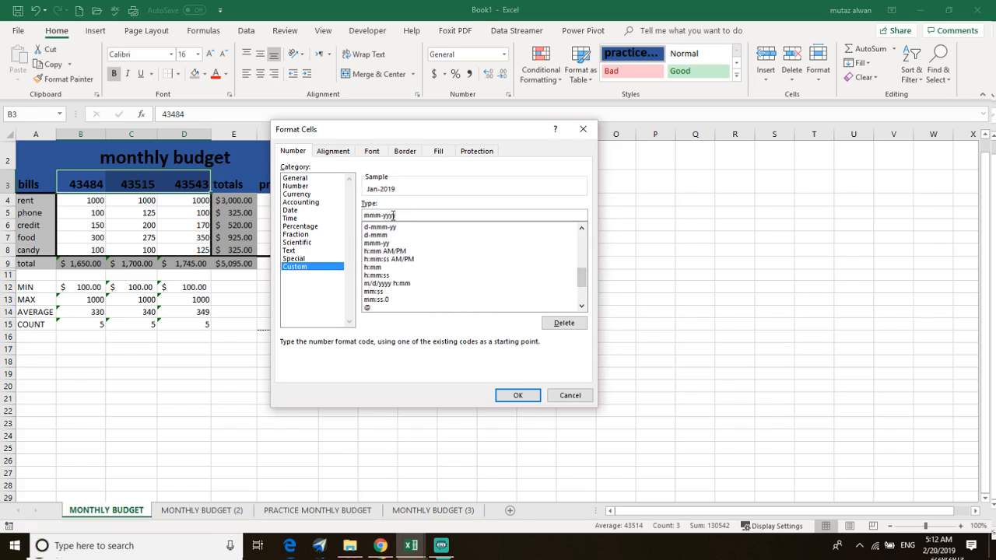
left_click(518, 395)
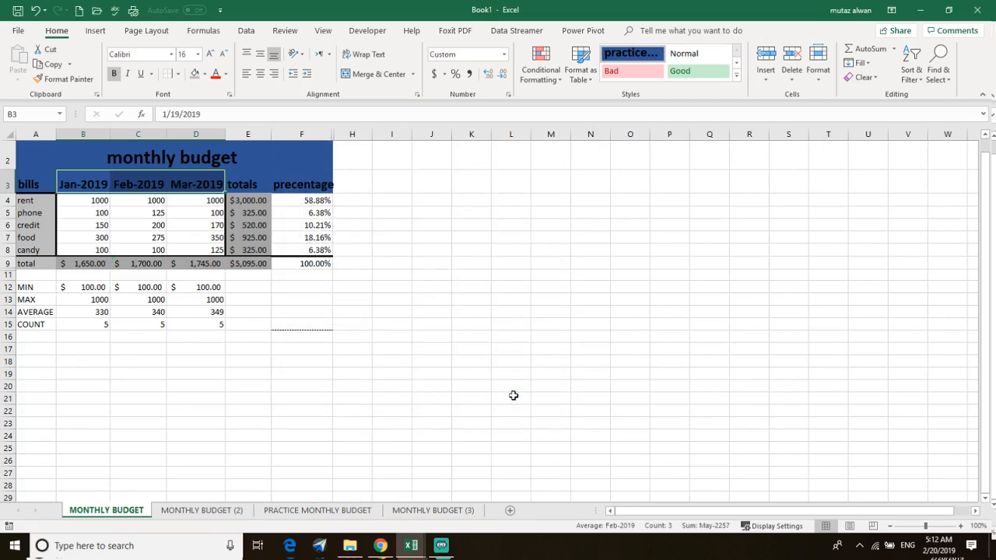
- Widen column F slightly so its heading in F3 fits inside the cell
left_click(376, 210)
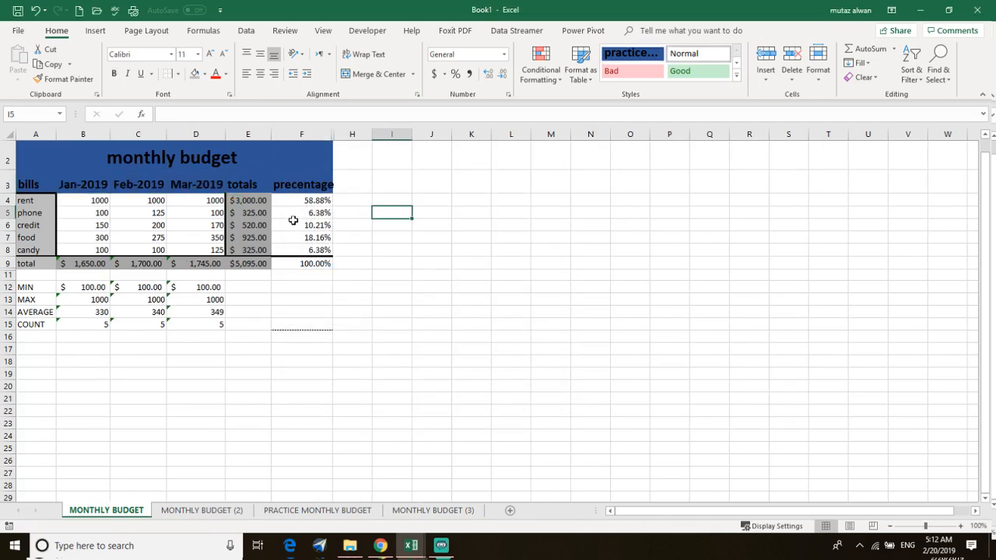
left_click(300, 184)
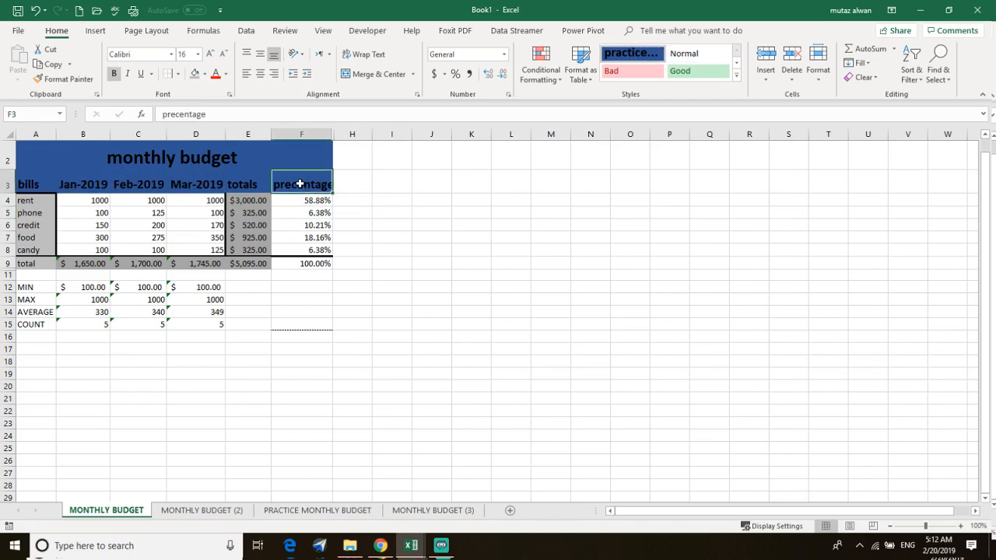
left_click(357, 179)
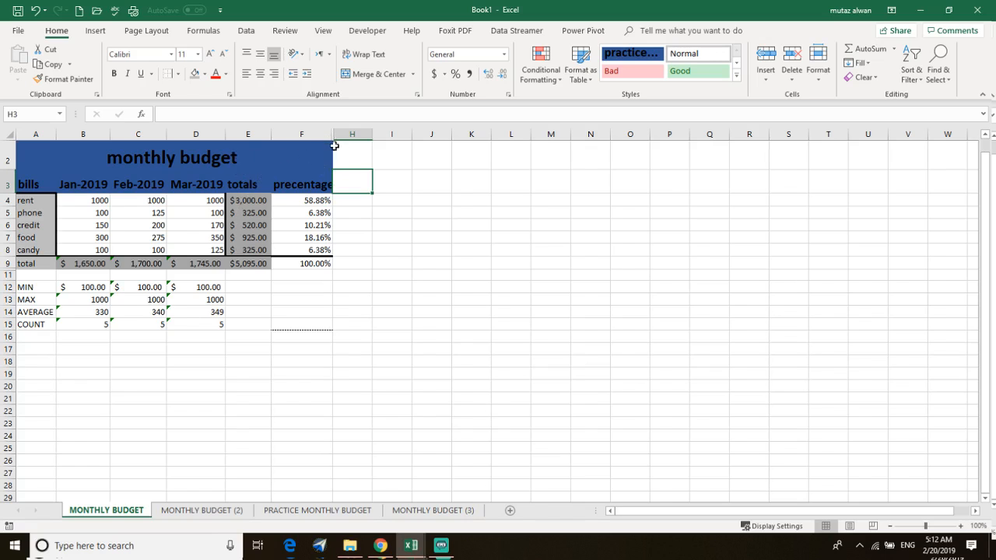
left_click(328, 177)
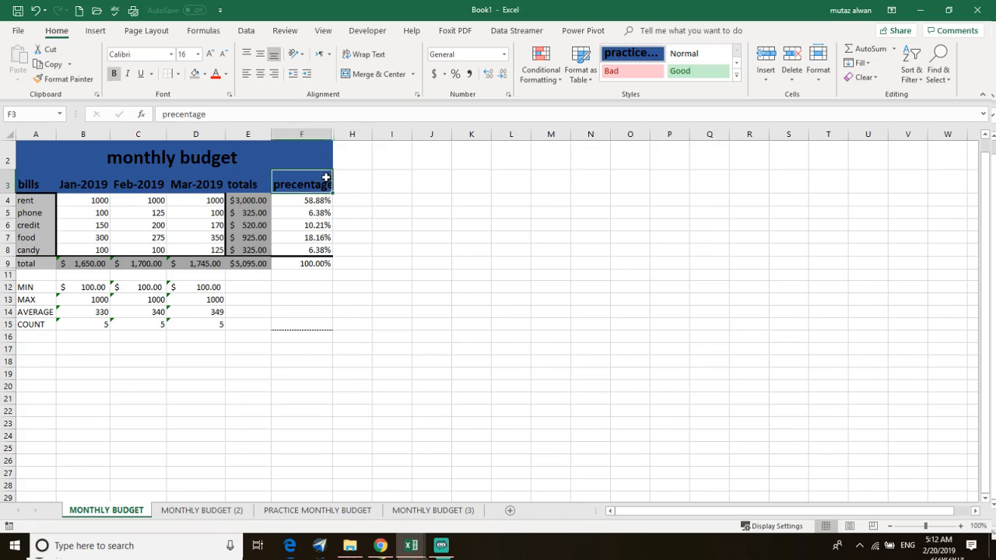
left_click(375, 187)
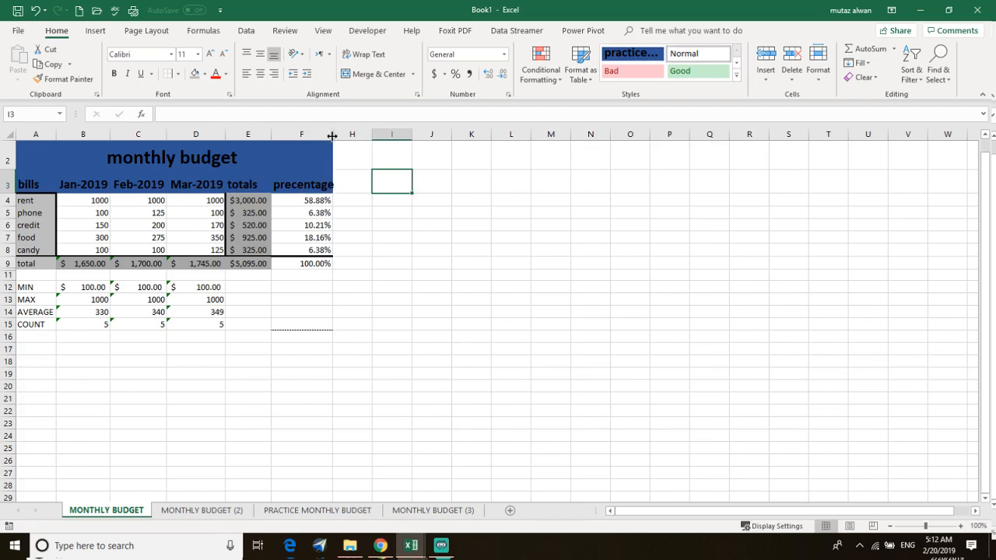
left_click_drag(332, 135, 343, 136)
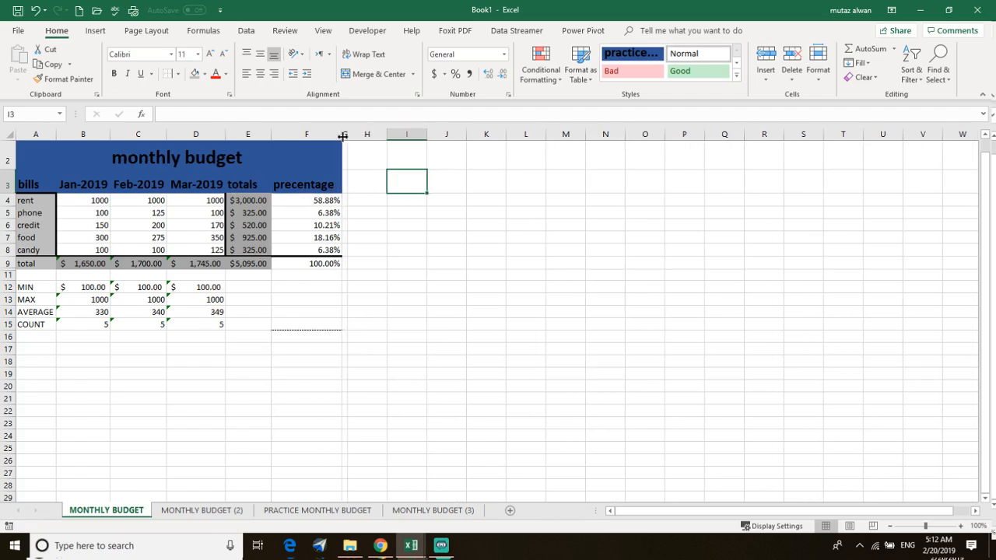
- Modify the practice format cell style to use a green background fill and save it
left_click_drag(307, 183, 26, 184)
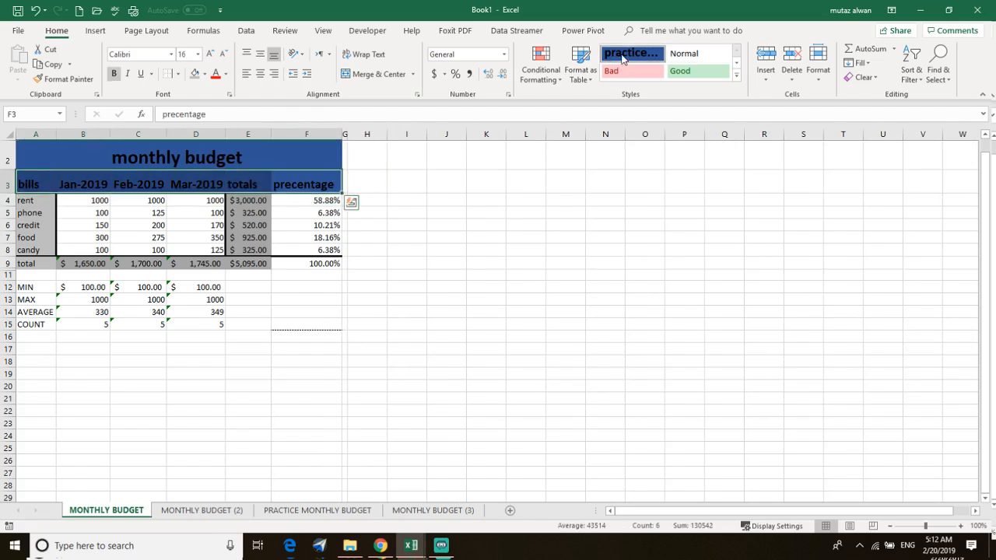
right_click(623, 58)
left_click(654, 78)
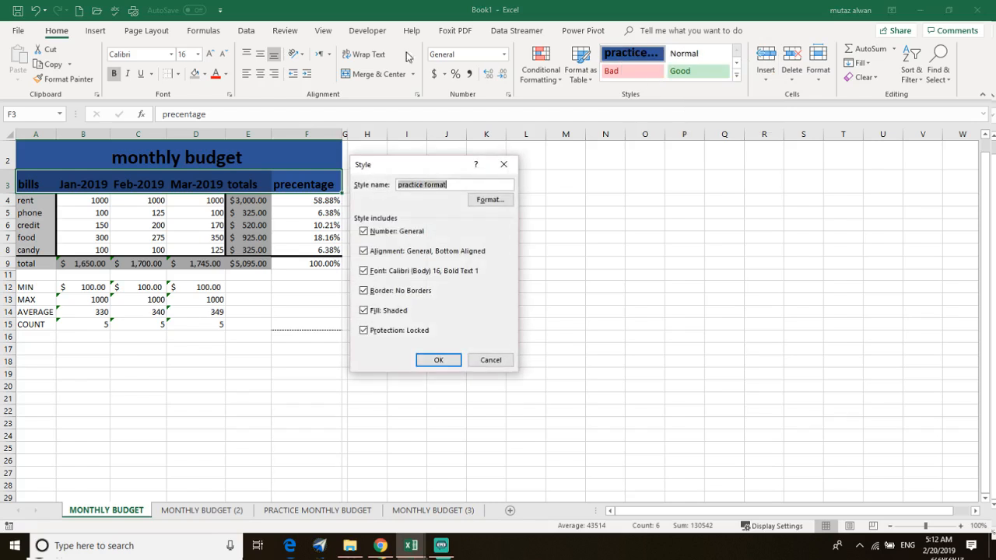
left_click(490, 200)
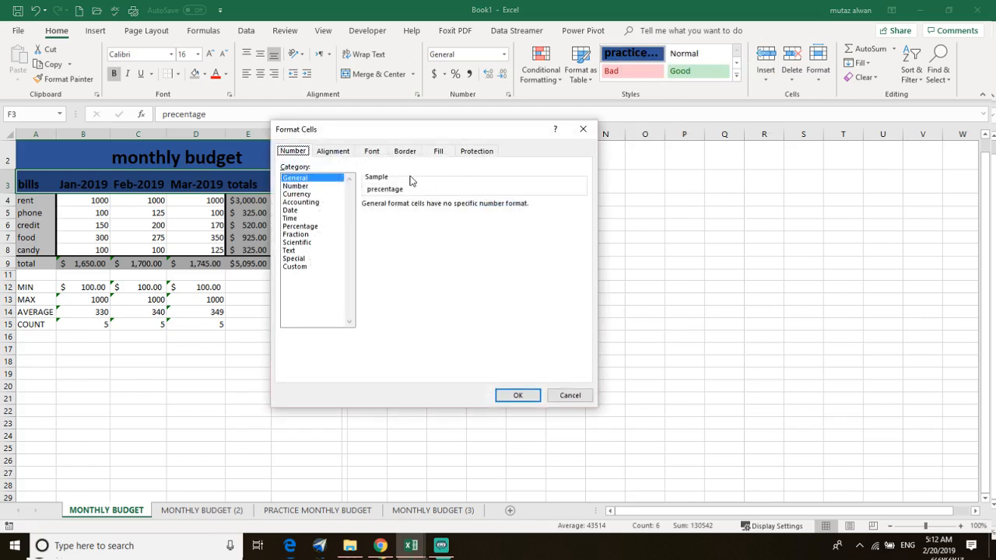
left_click(438, 152)
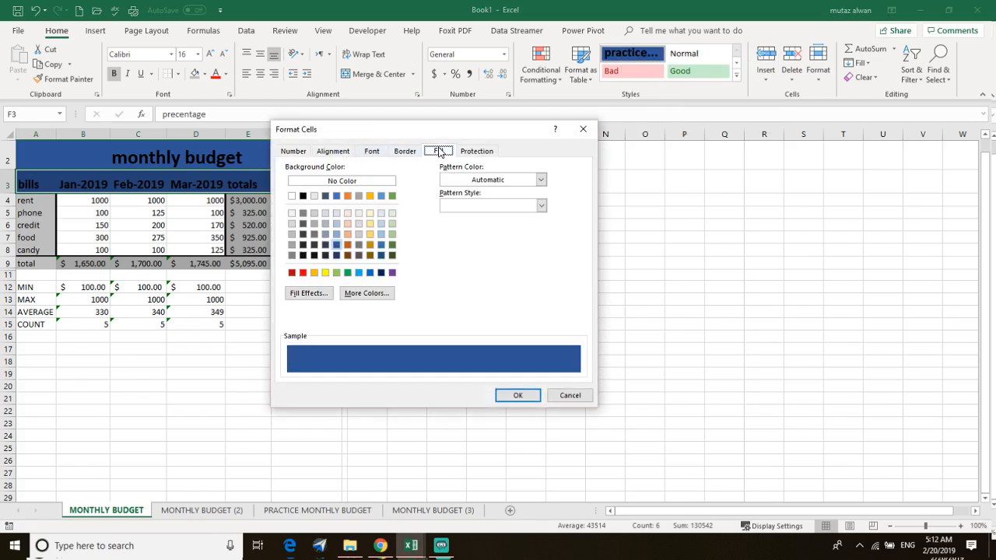
left_click(391, 196)
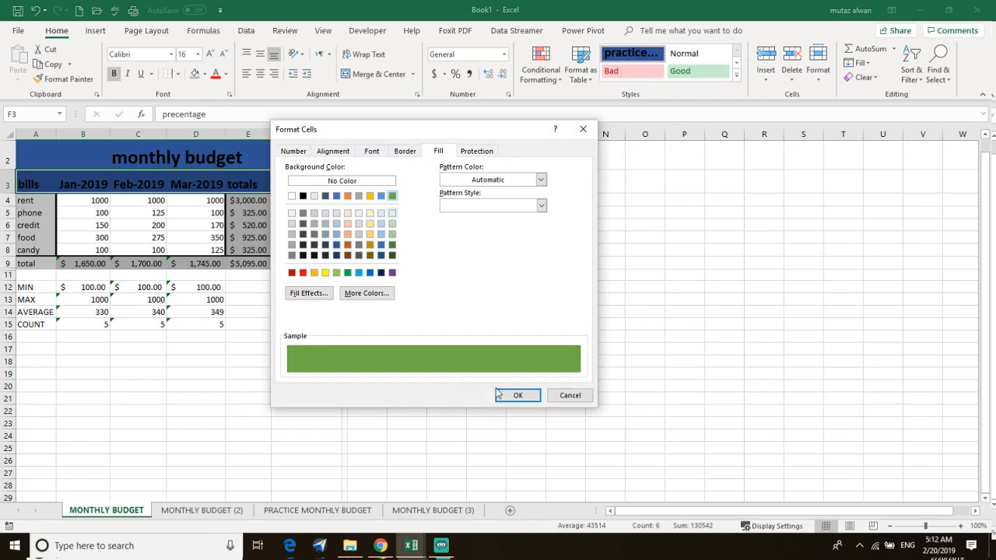
left_click(518, 396)
left_click(438, 359)
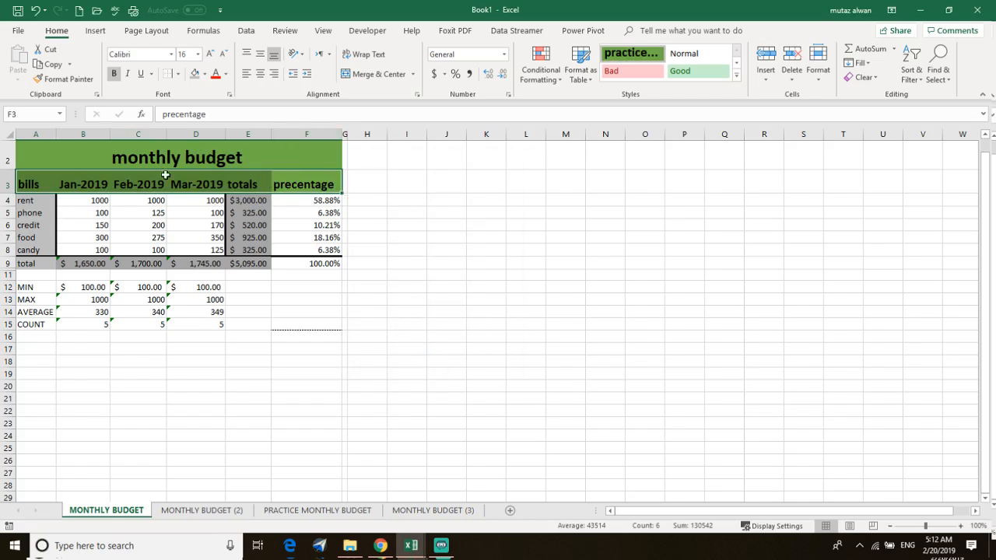
- Widen the narrow column G beside the budget table
left_click(265, 161)
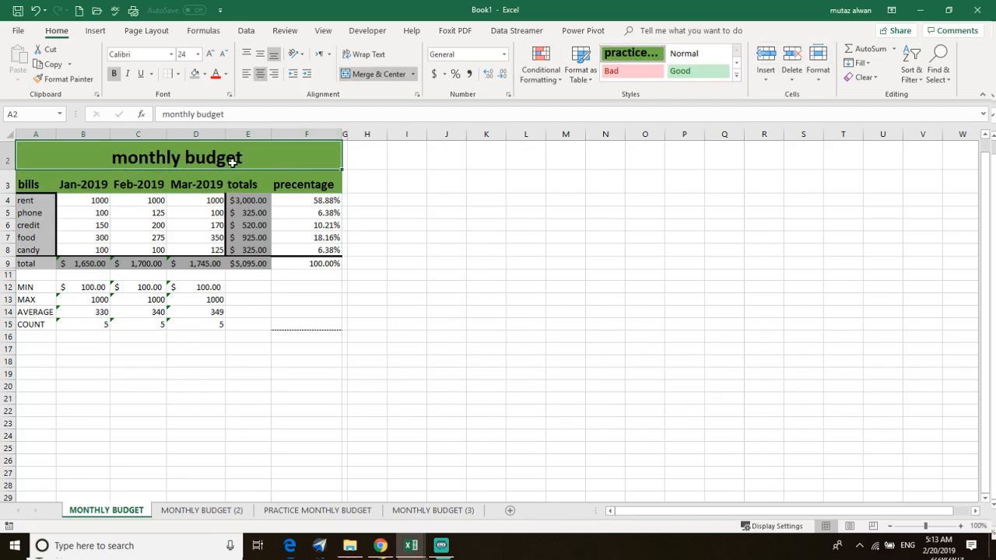
left_click(517, 204)
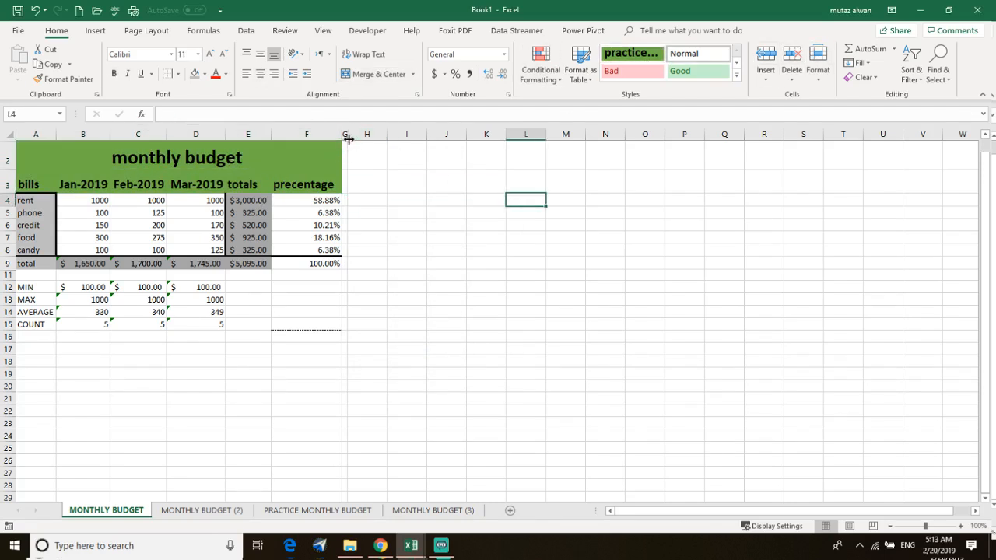
left_click_drag(348, 138, 433, 144)
- Set the practice format style's background fill back to the darker blue, save it, and open the full gallery of cell styles
left_click(272, 162)
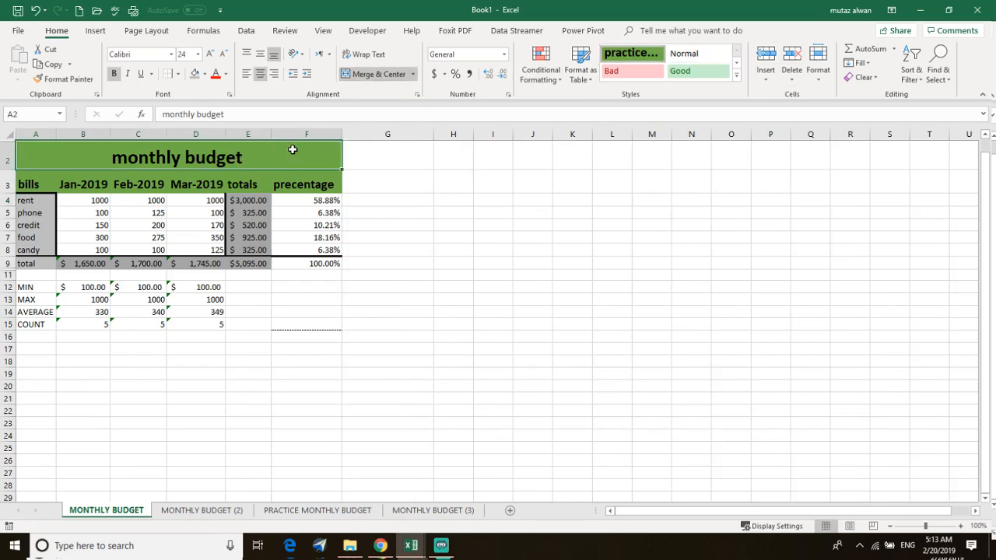
right_click(635, 56)
left_click(678, 83)
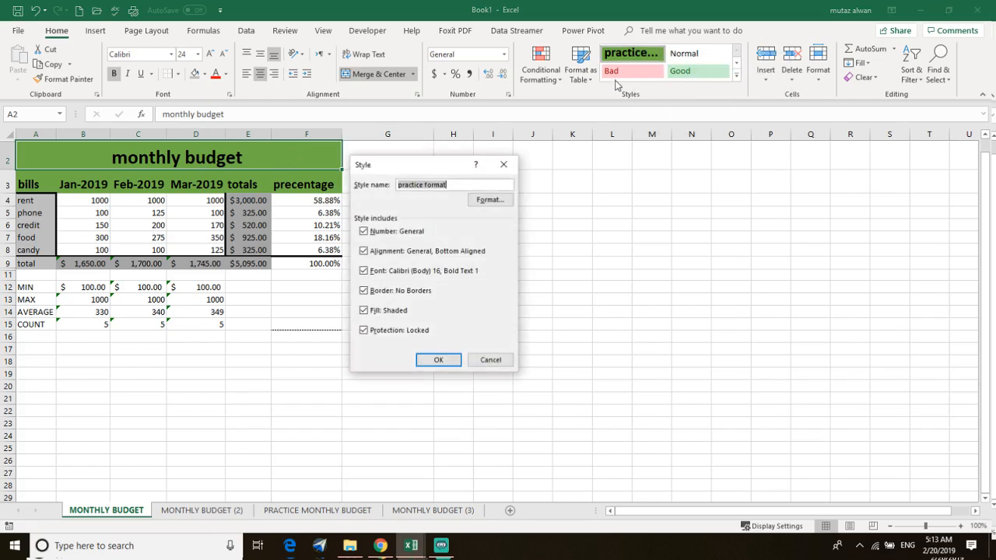
left_click(491, 200)
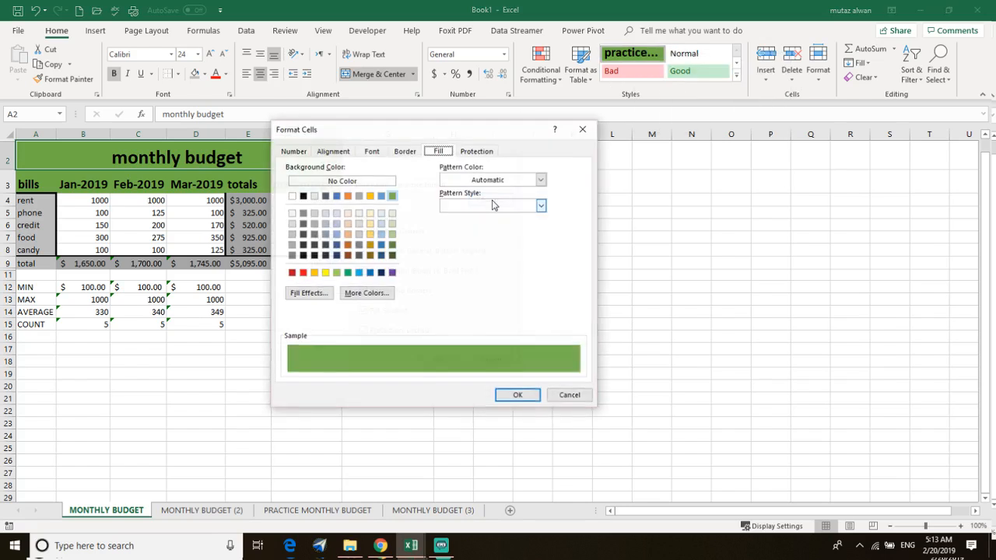
left_click(337, 244)
left_click(518, 395)
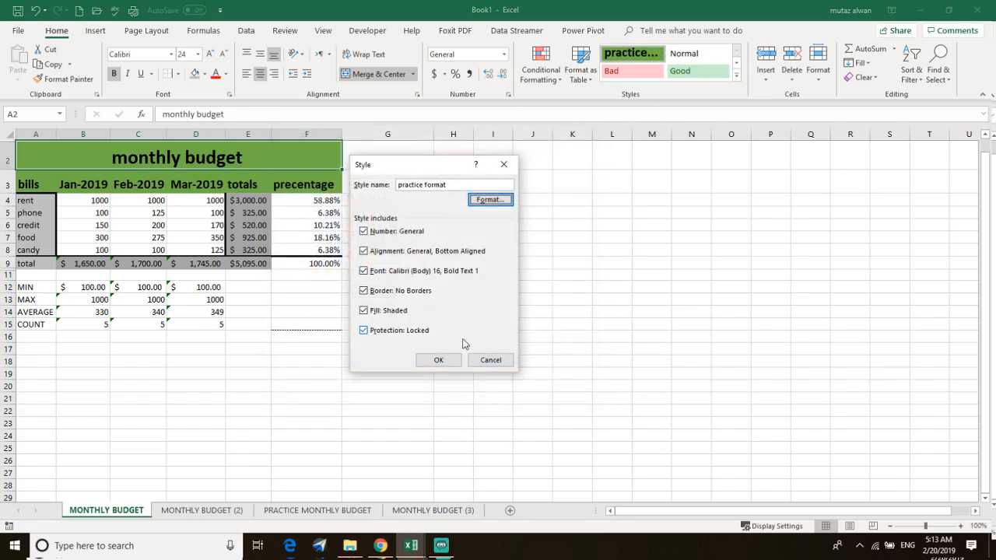
left_click(438, 359)
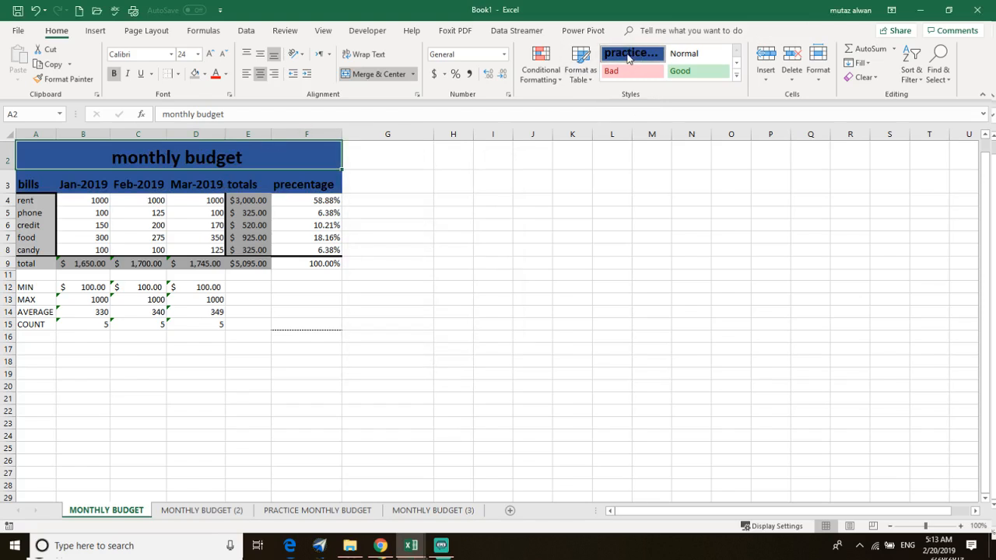
left_click(736, 76)
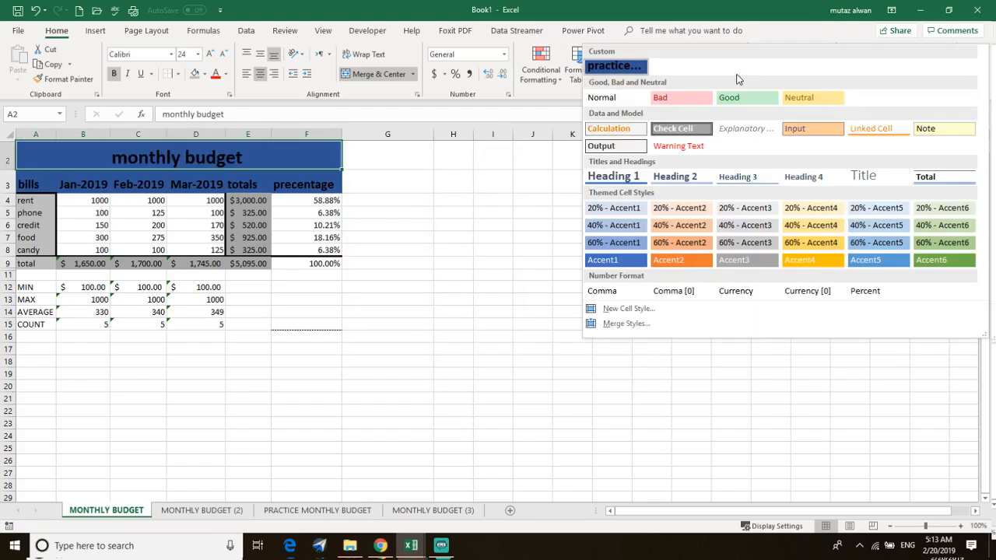
- Create a new cell style named Style 1 with a dark green background fill
left_click(628, 309)
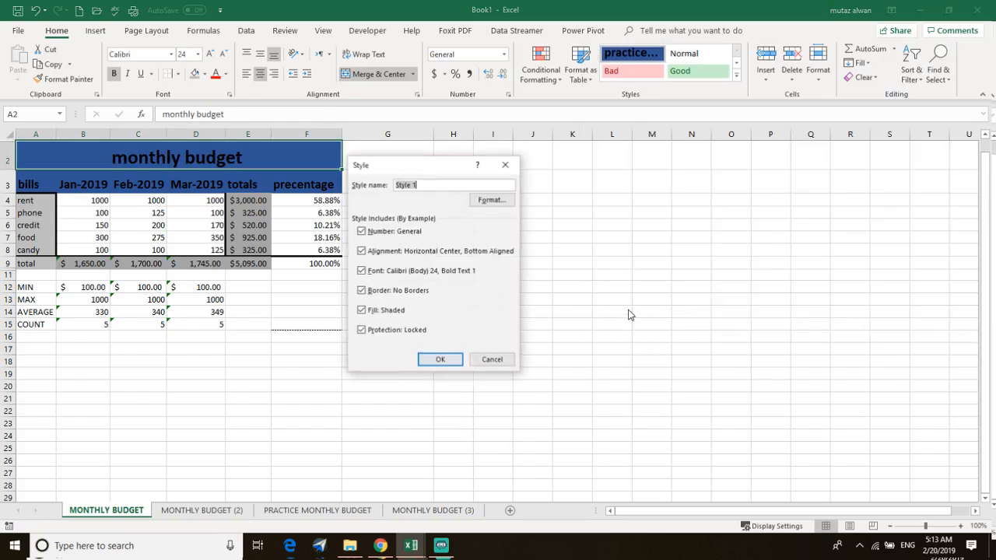
left_click(486, 201)
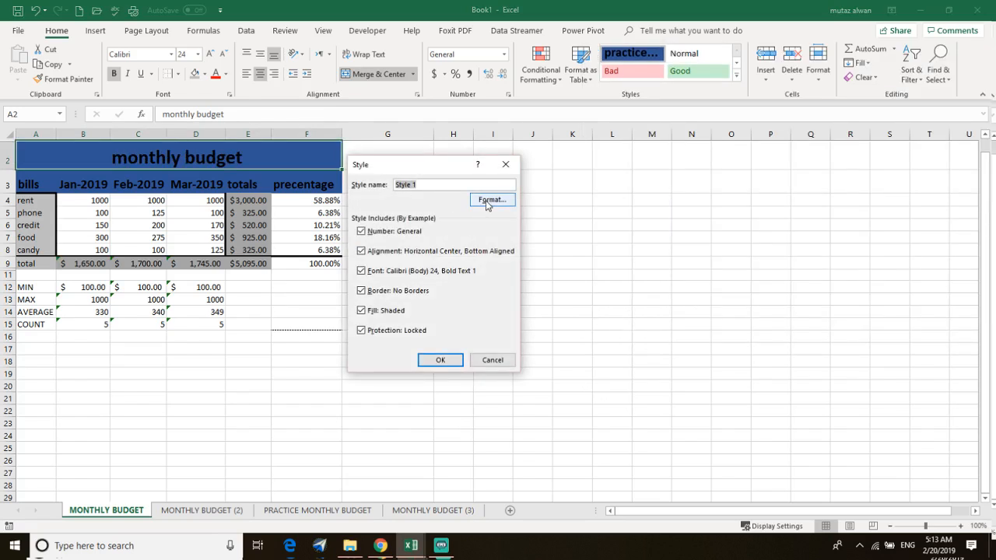
left_click(489, 201)
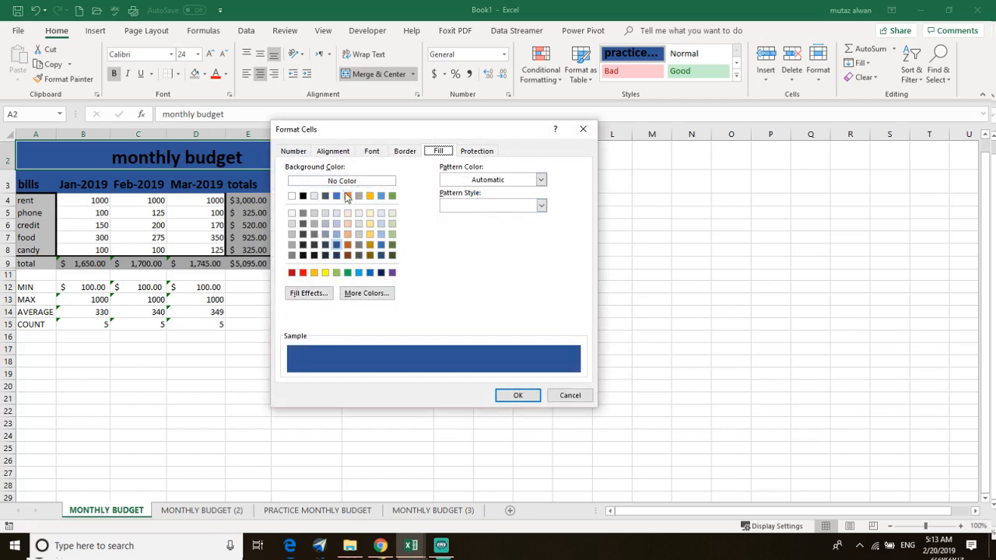
left_click(394, 246)
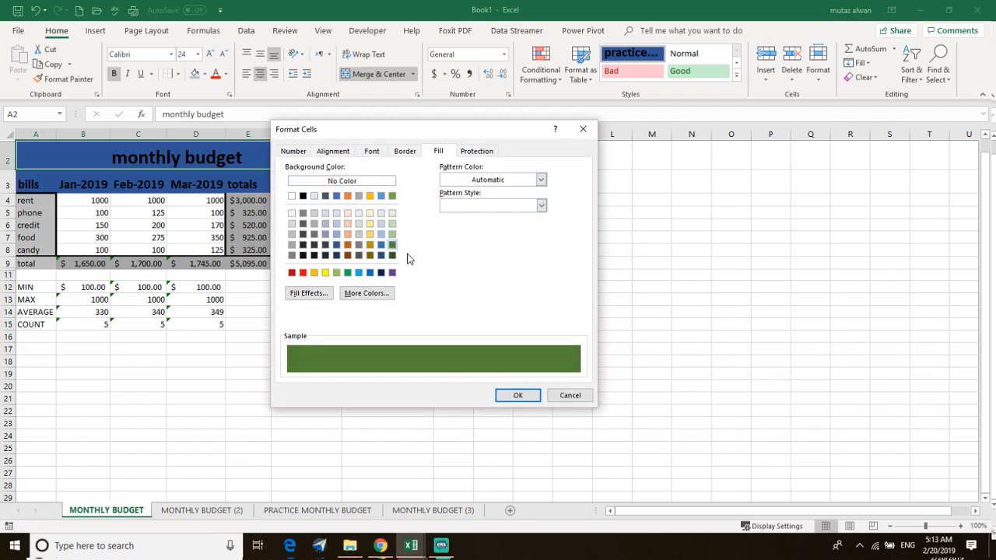
left_click(519, 397)
left_click(449, 363)
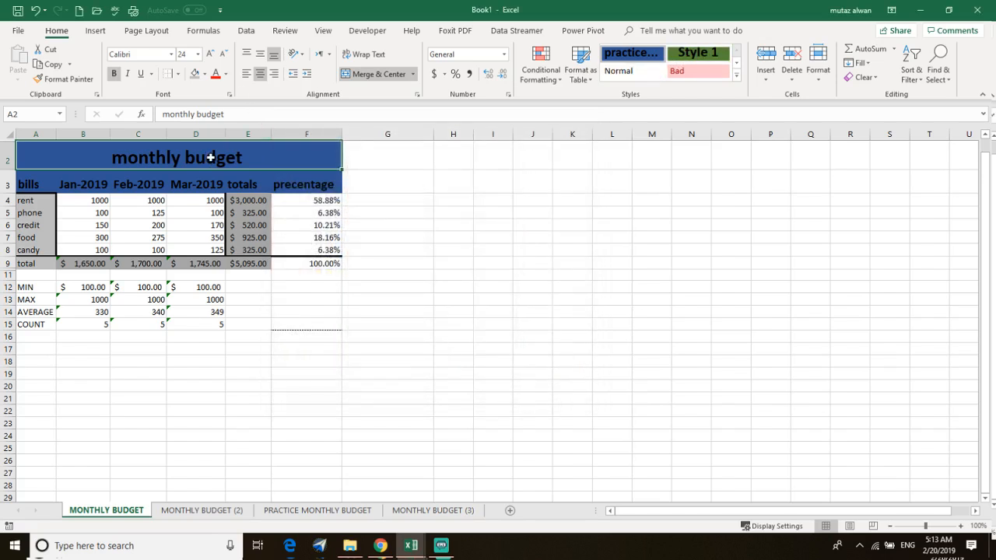
- Try Style 1 on the merged title and the header row A3:F3, and the practice format style back on the title
left_click(698, 53)
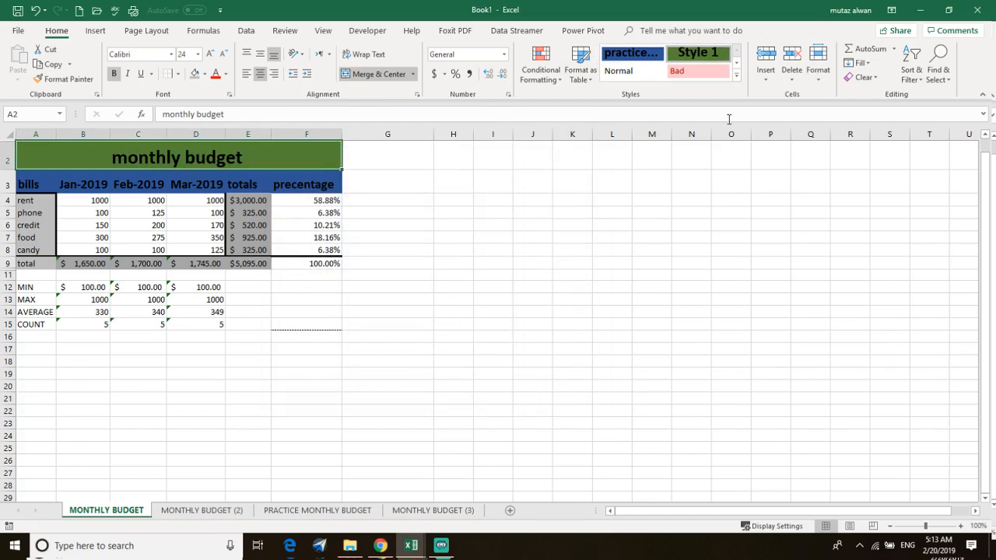
left_click(290, 182)
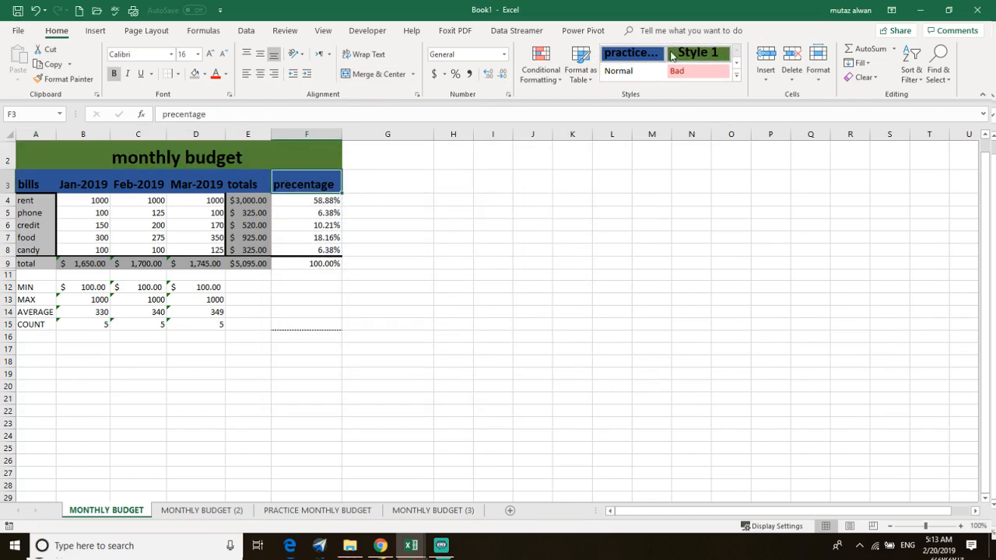
left_click_drag(389, 187, 23, 185)
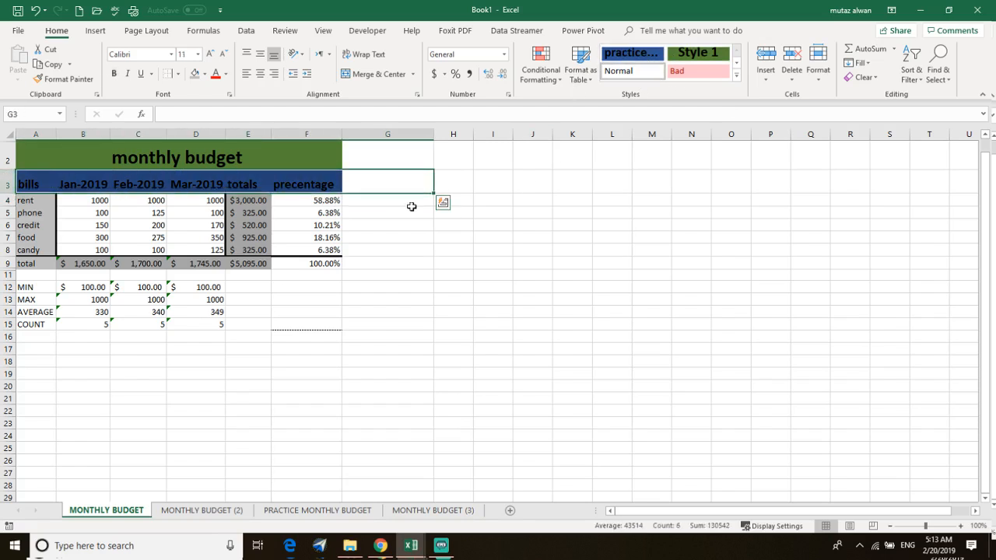
left_click(332, 179)
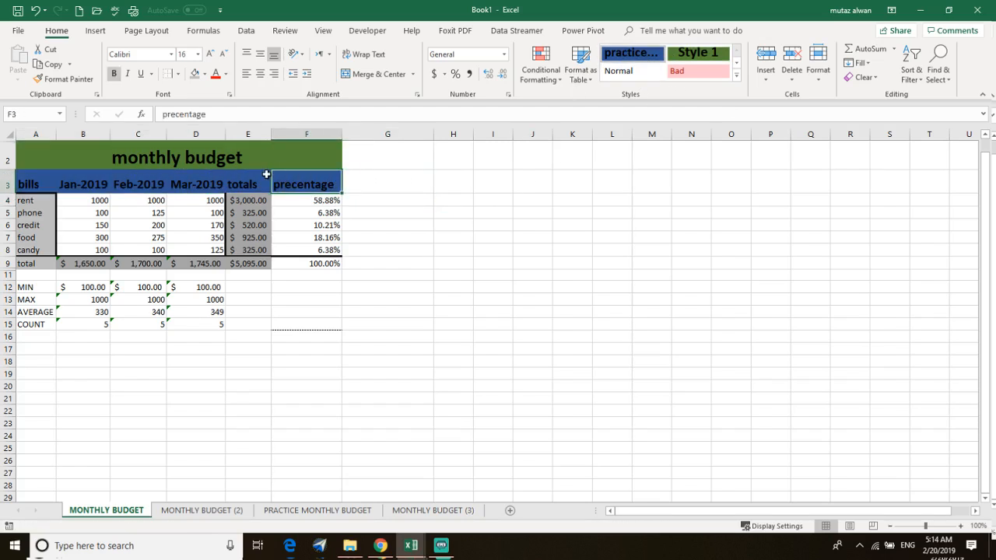
left_click_drag(266, 174, 31, 184)
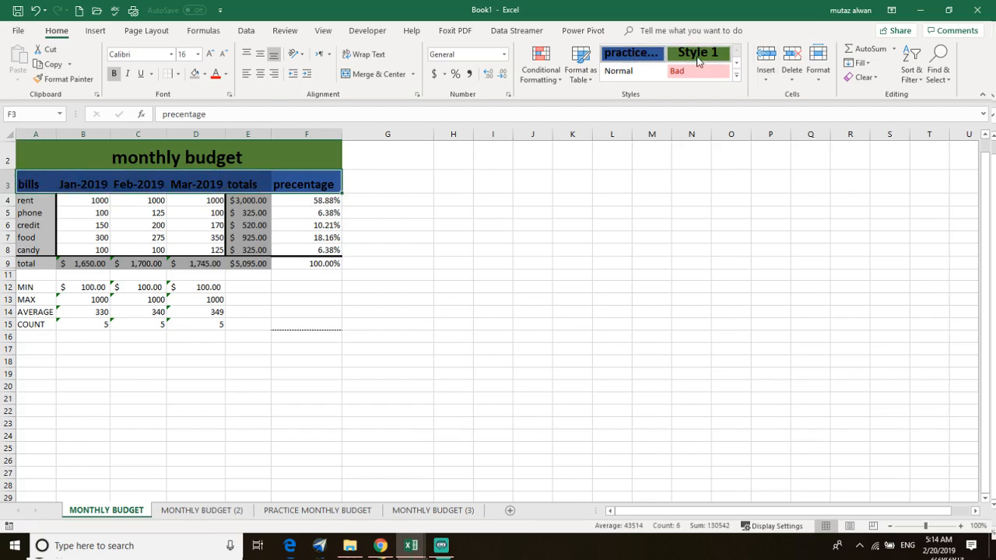
left_click(698, 62)
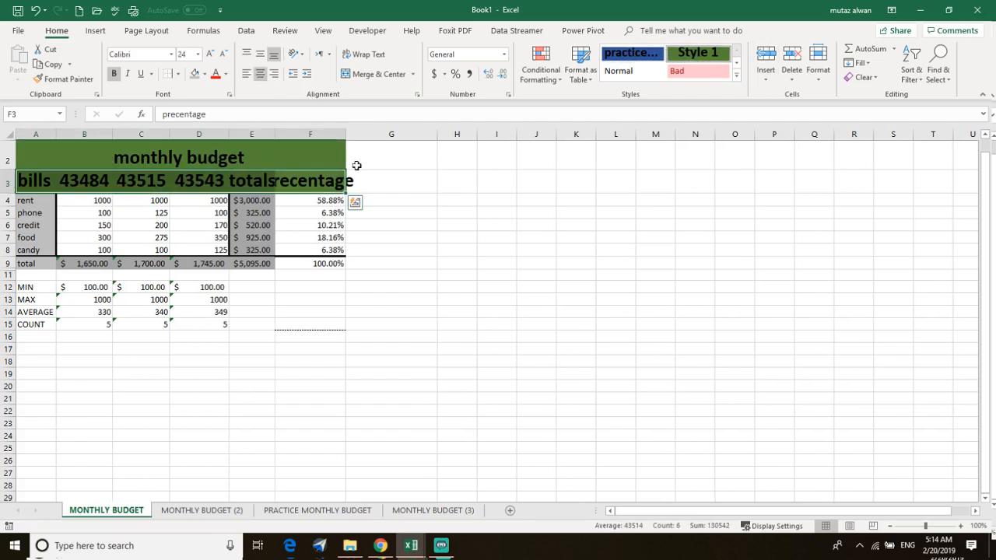
left_click(329, 154)
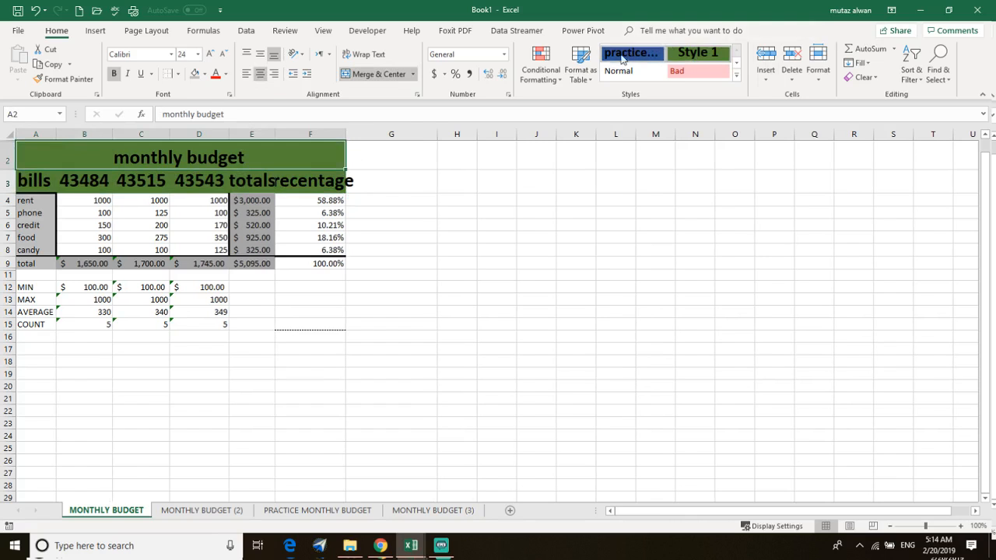
left_click(631, 53)
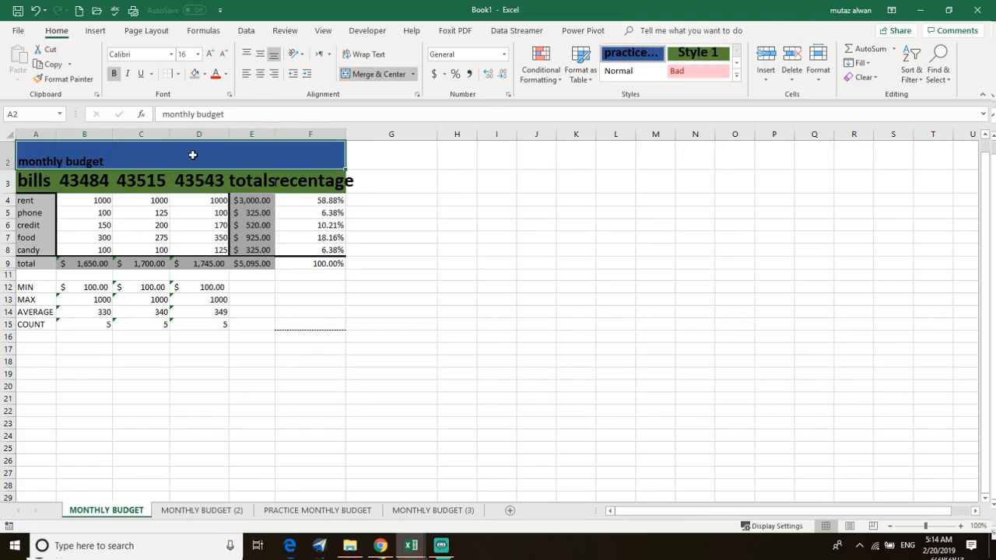
- Undo the recent style changes back to the darker blue title and headers, and delete the custom cell style Style 1
key("ctrl+z")
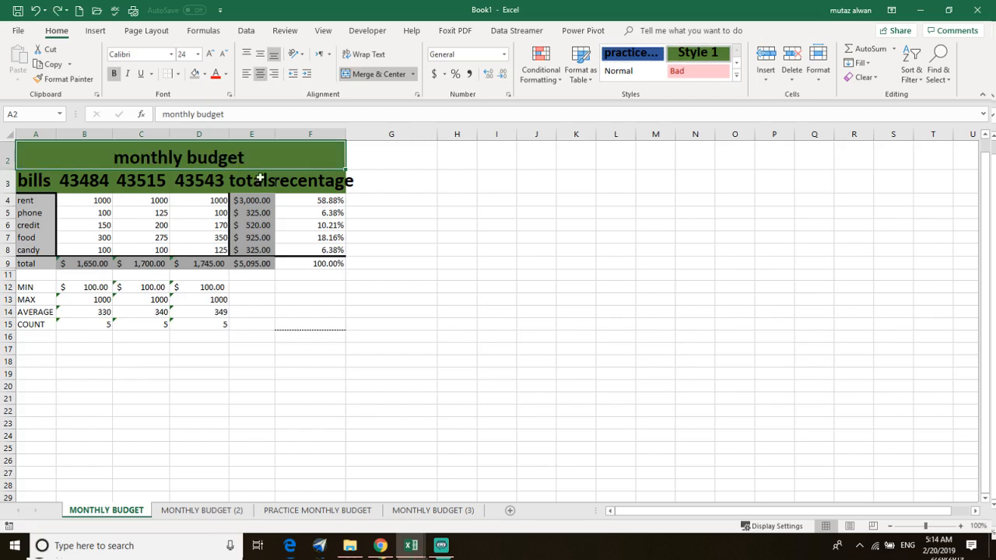
key("ctrl+z")
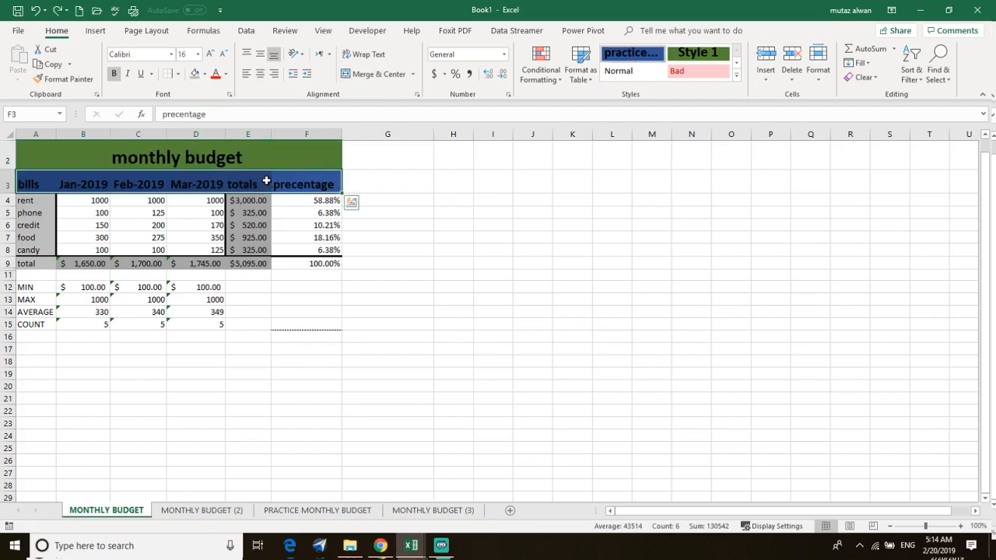
key("ctrl+z")
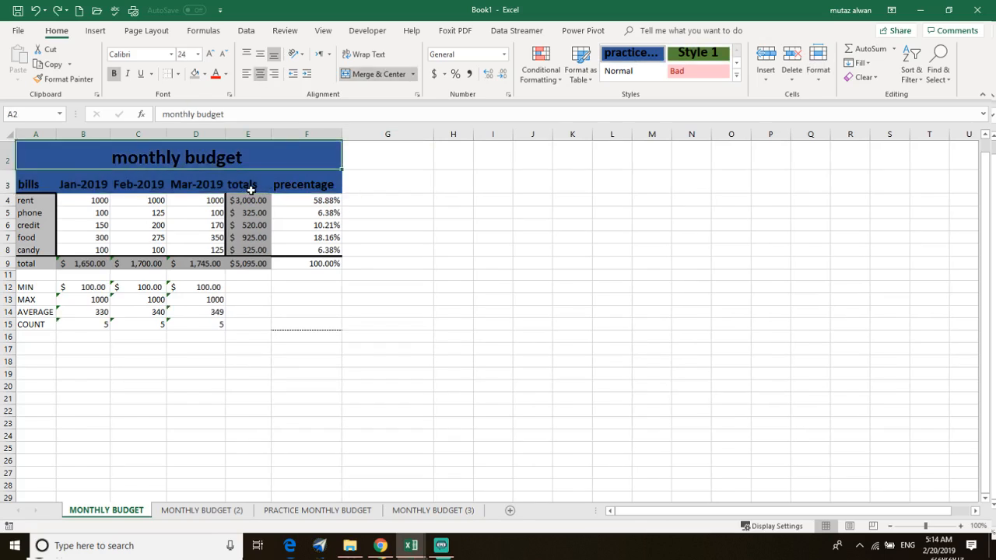
key("ctrl+y")
key("ctrl+y")
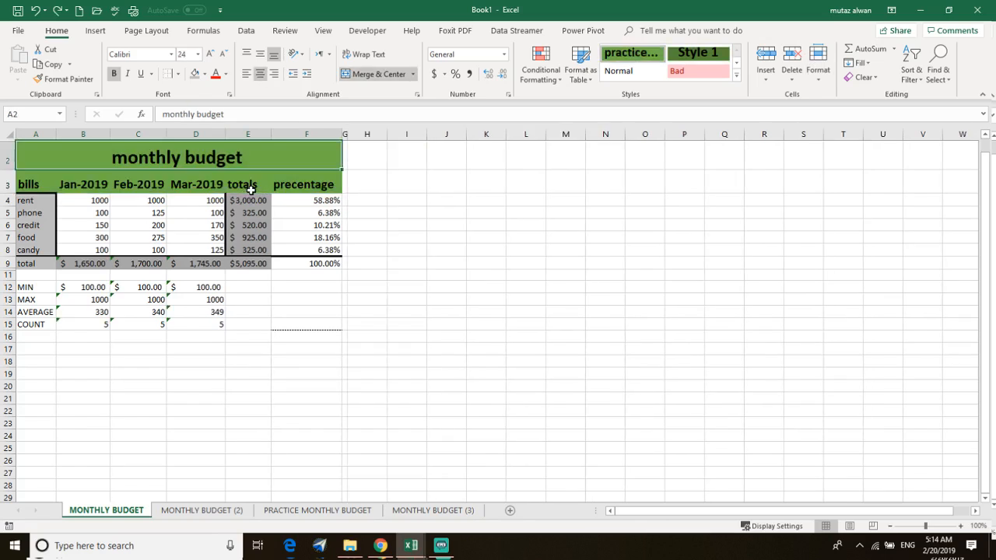
key("ctrl+z")
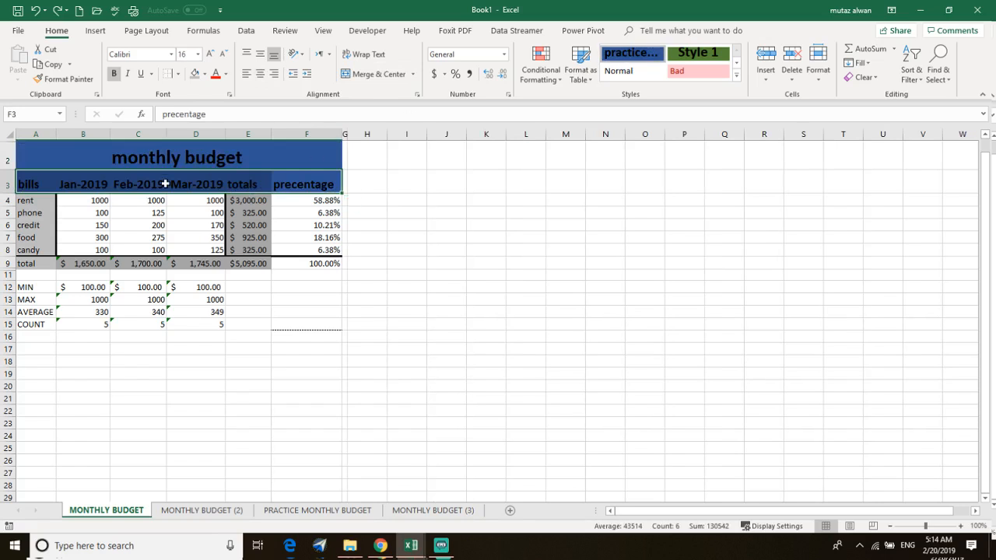
right_click(689, 51)
left_click(716, 101)
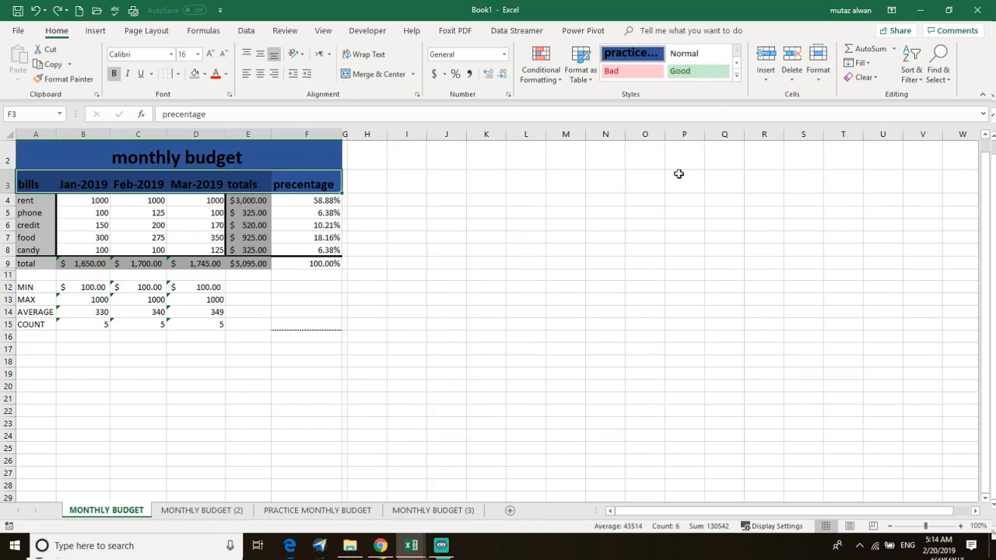
- Try a dark green fill on the merged monthly budget title and replace it with the base blue theme color
left_click(190, 160)
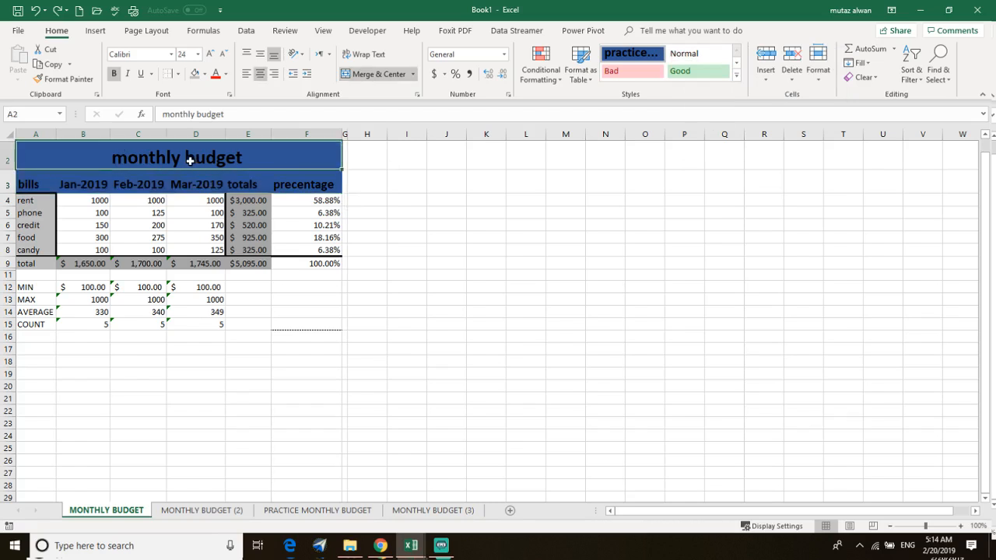
left_click(205, 74)
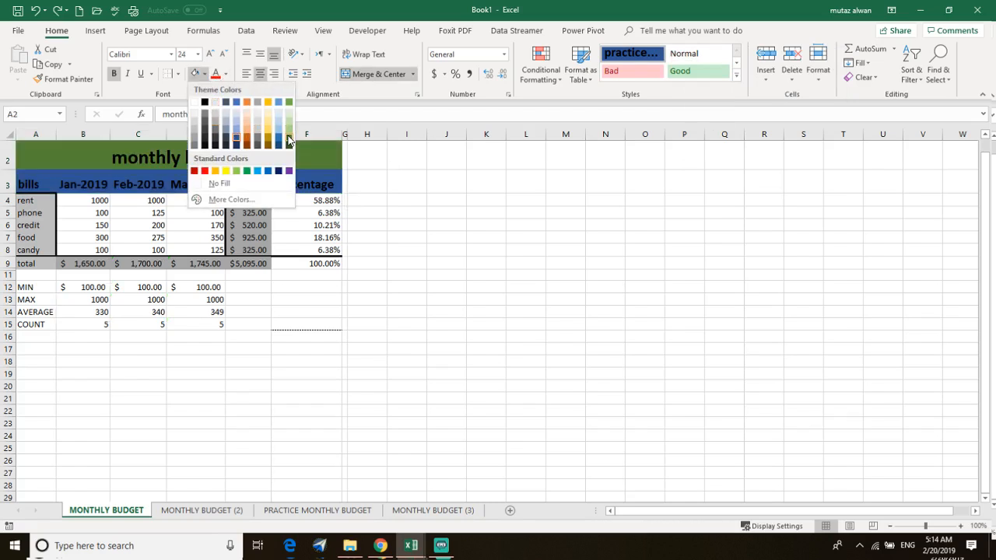
left_click(289, 140)
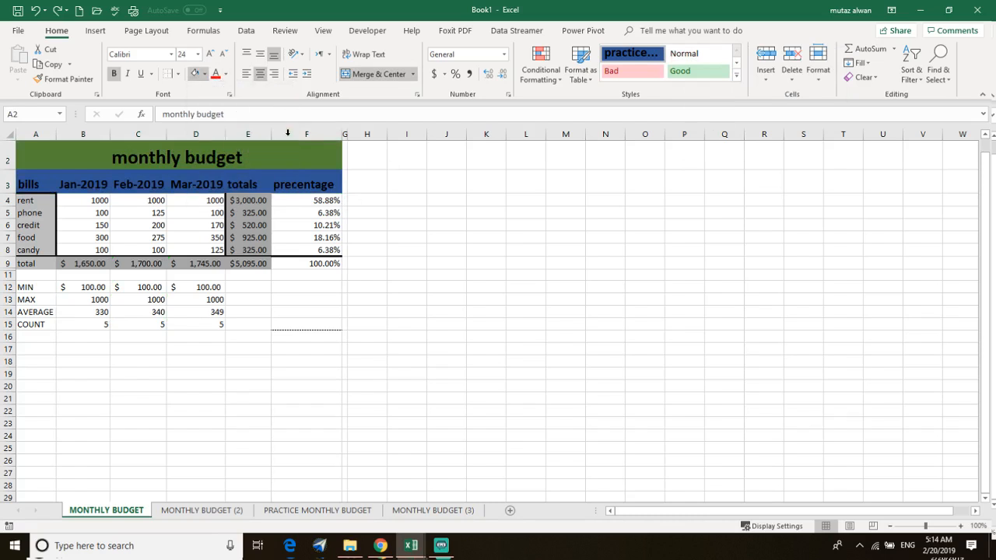
left_click(205, 74)
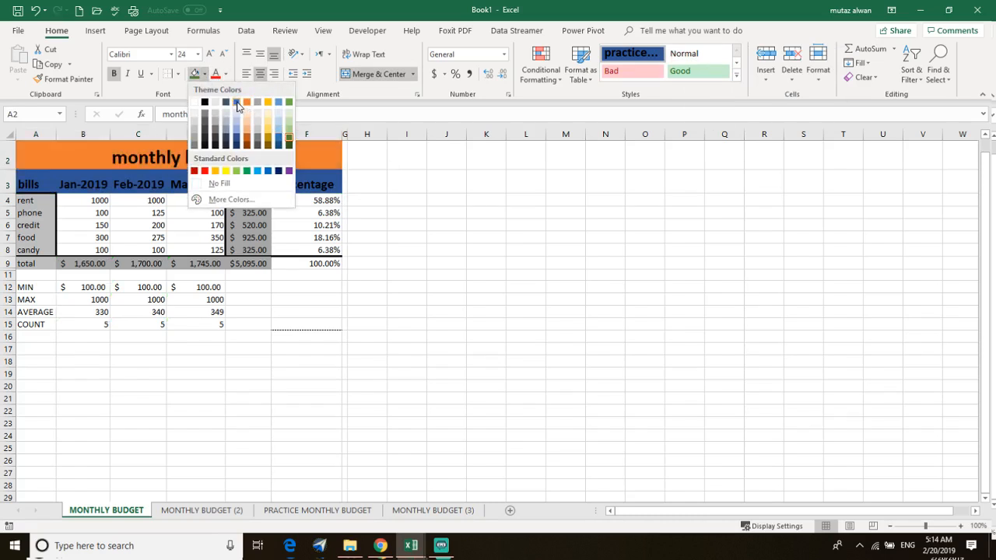
left_click(236, 102)
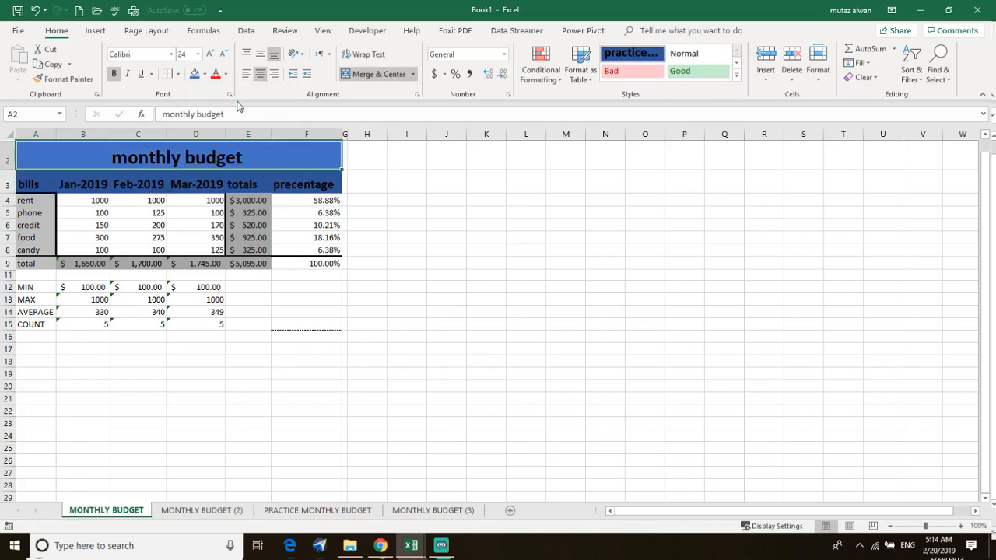
- Fill the header row A3:F3 with the dark green theme color
left_click(228, 185)
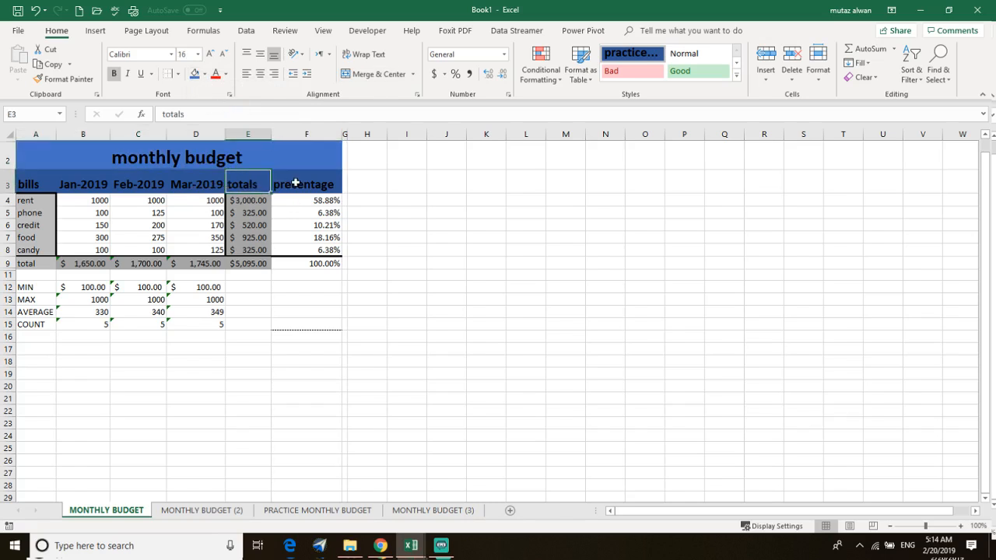
left_click_drag(327, 183, 25, 185)
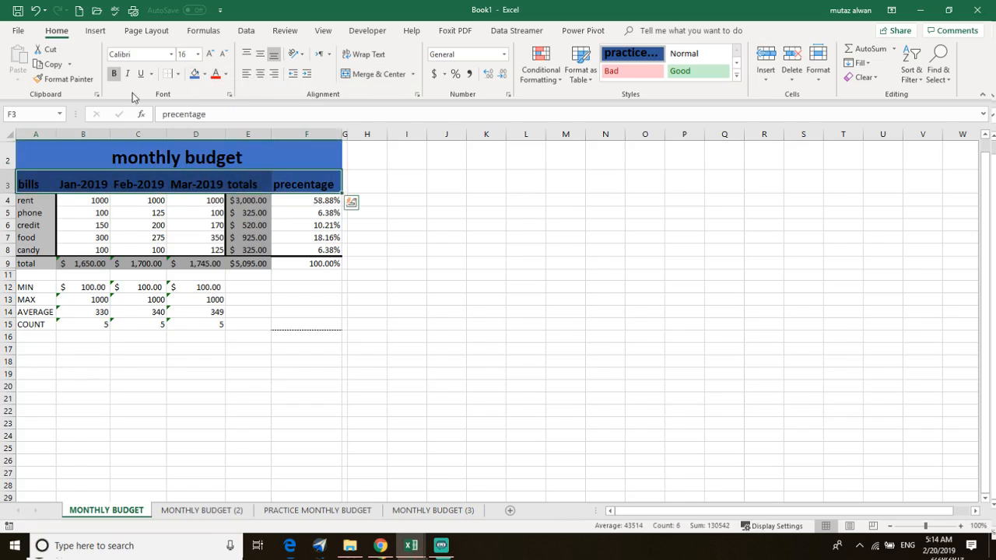
left_click(204, 75)
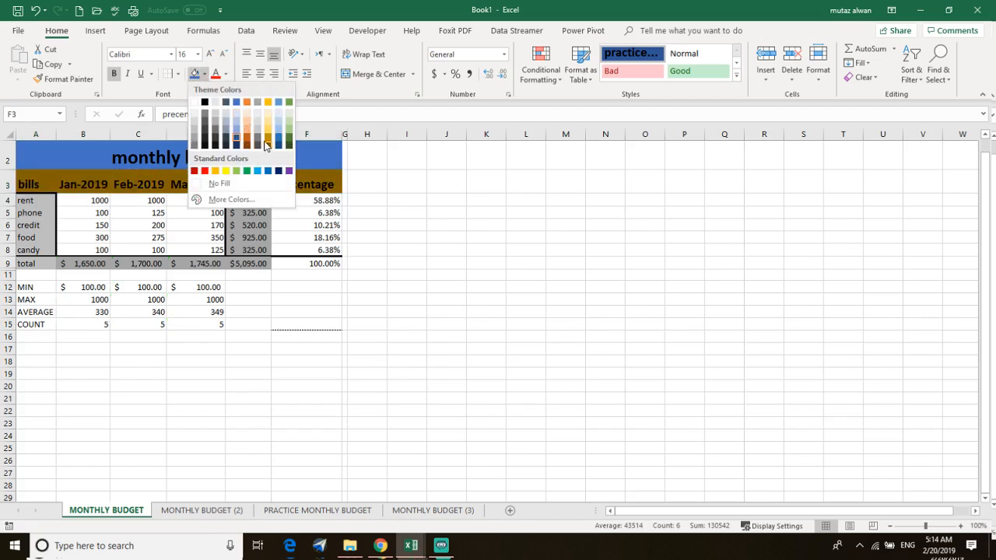
left_click(289, 140)
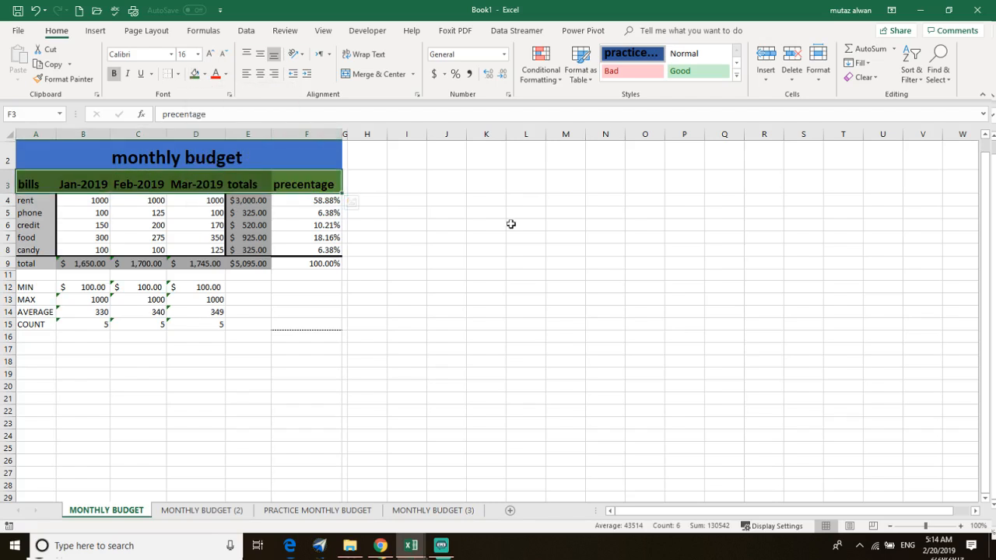
left_click(393, 224)
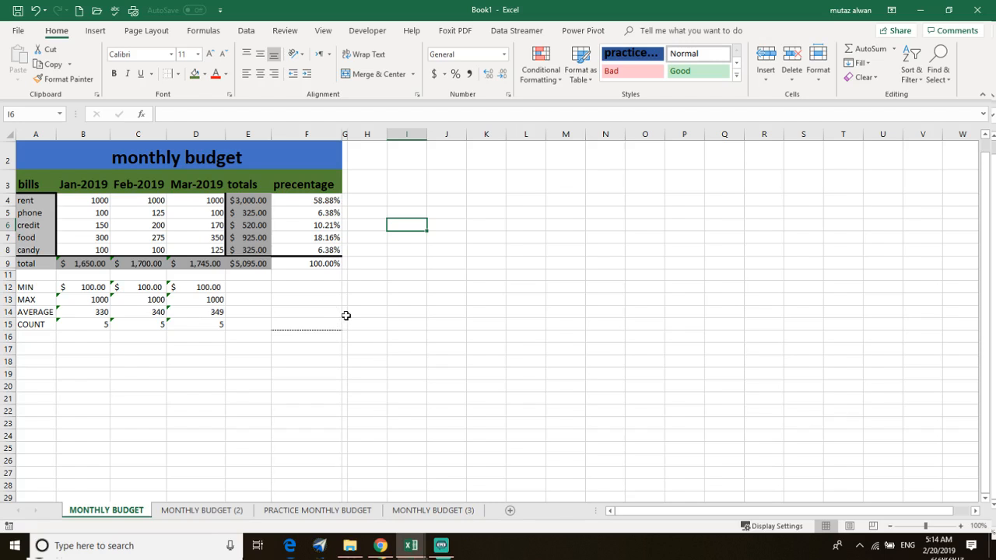
- Clear the formats from the cells F15:H18 below the table and widen the narrow column G
left_click(175, 162)
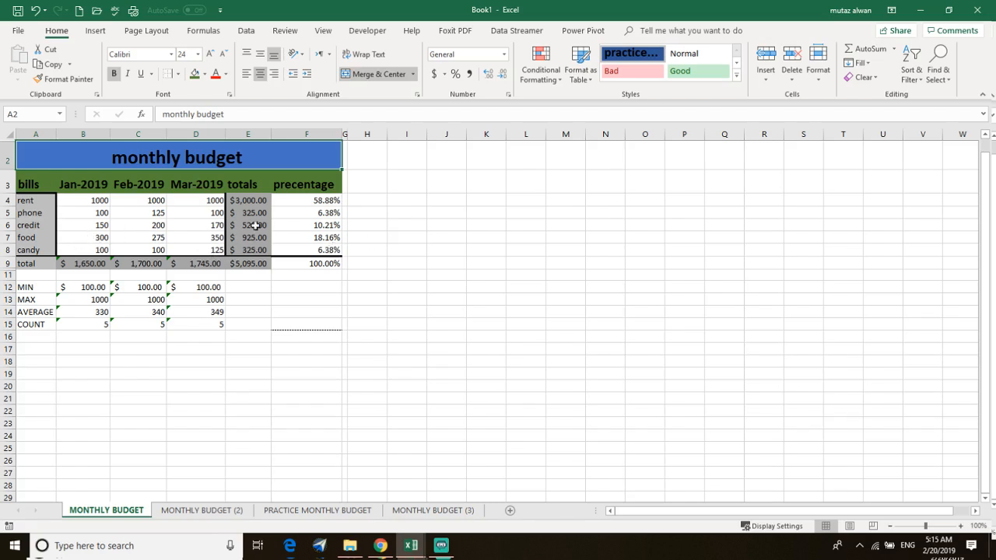
left_click_drag(316, 328, 285, 355)
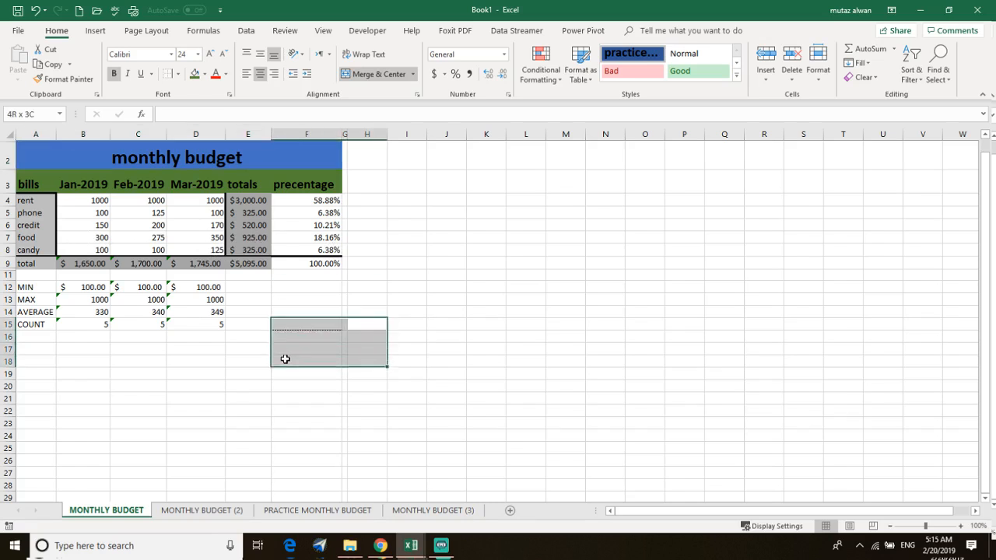
left_click(863, 77)
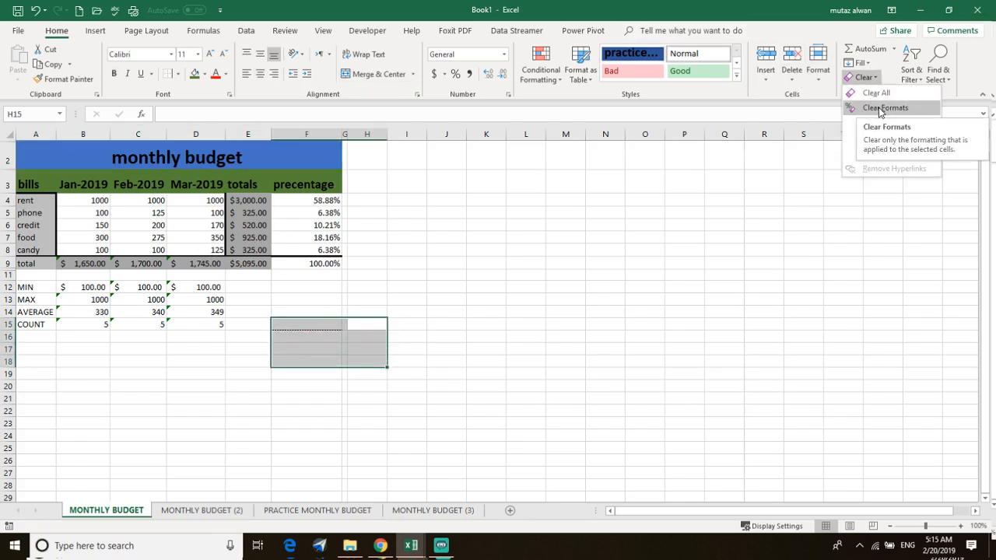
left_click(881, 109)
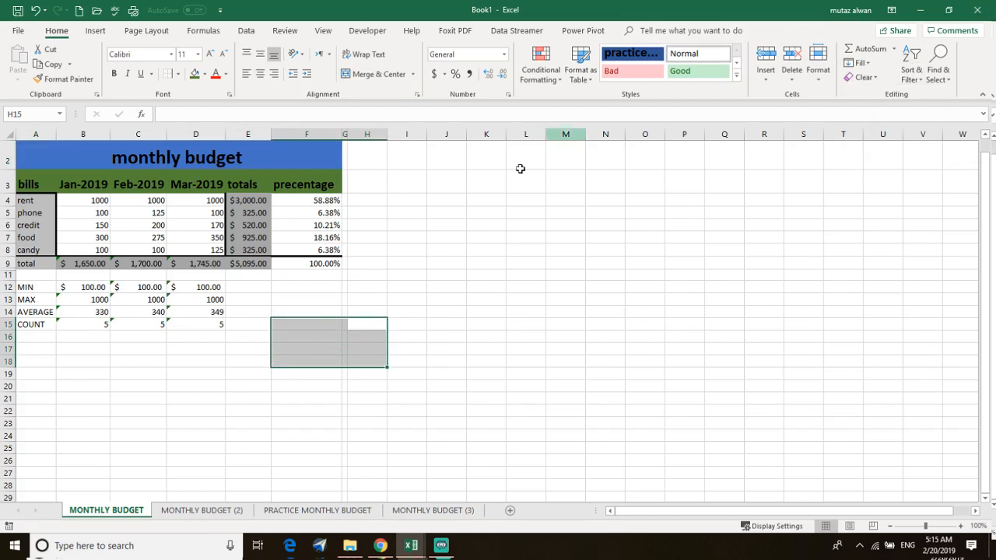
left_click(480, 248)
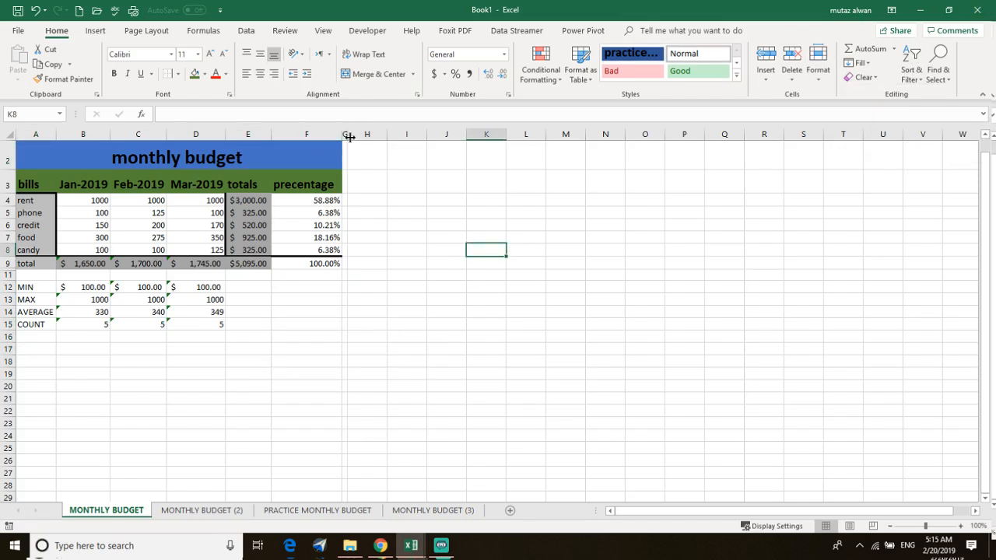
left_click_drag(347, 136, 410, 135)
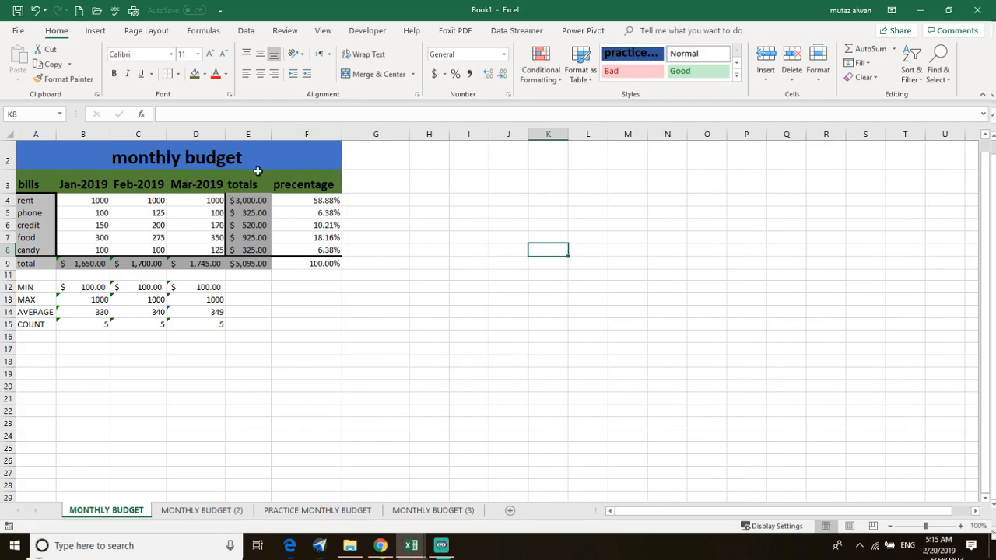
- Start a Greater Than highlight rule for the monthly amounts B4:D8 and preview it with the threshold 100
left_click(262, 200)
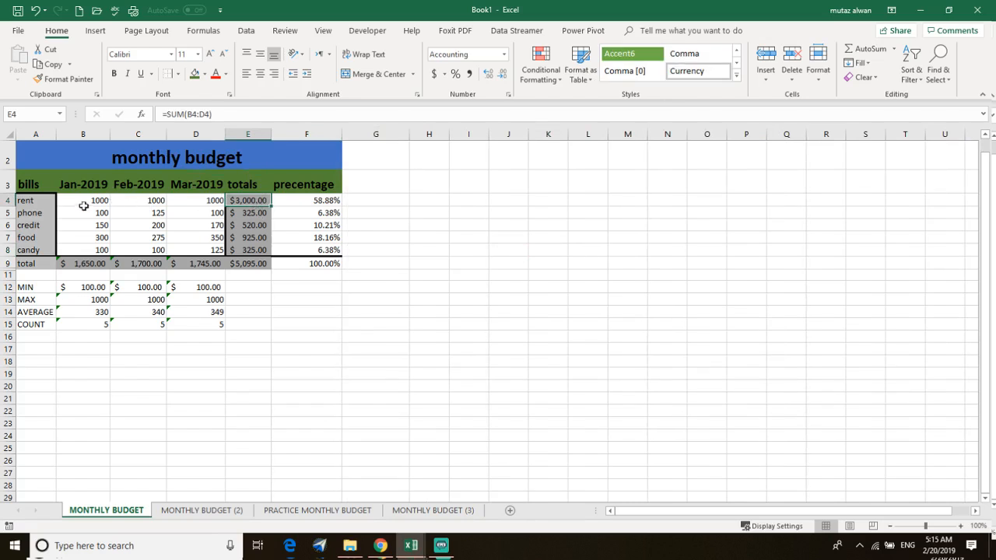
left_click_drag(76, 200, 200, 248)
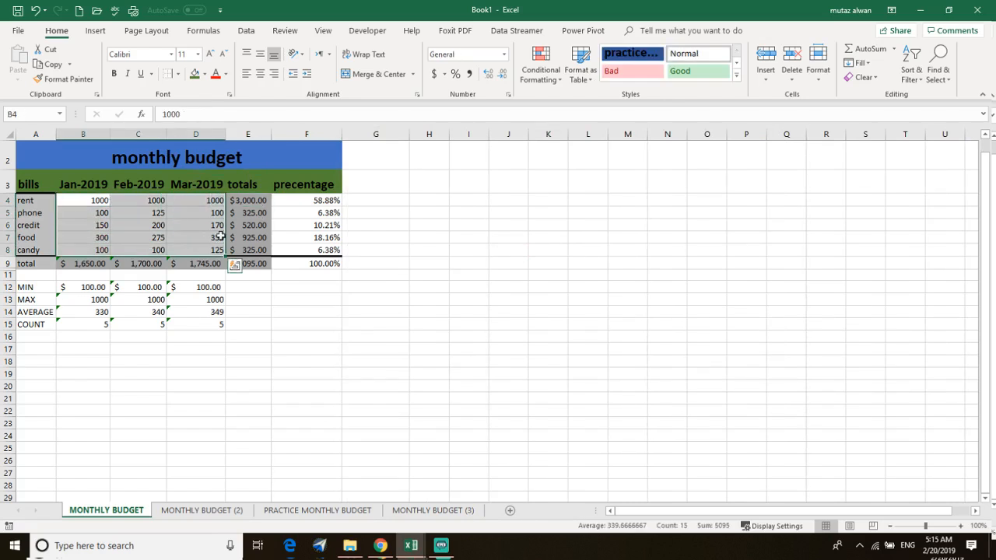
left_click(538, 81)
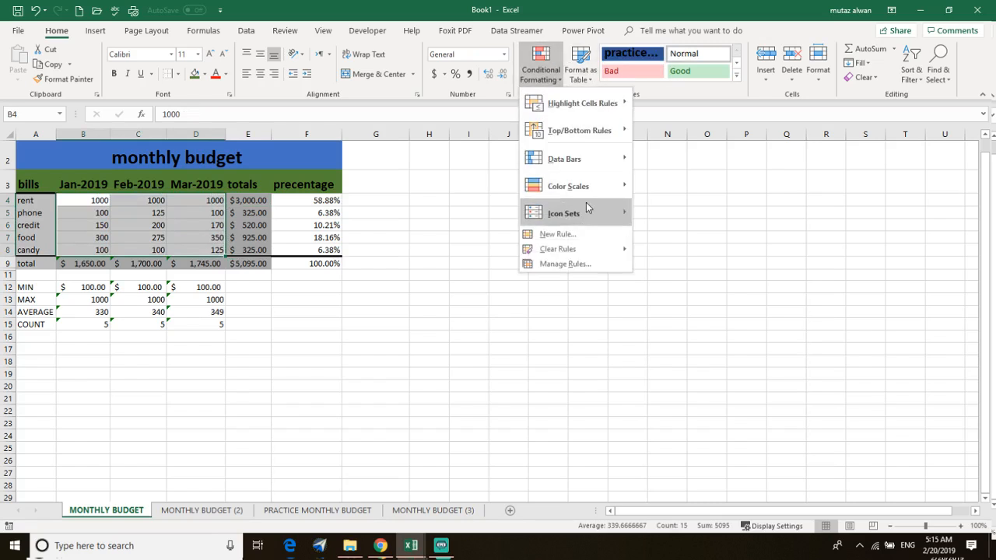
mouse_move(582, 103)
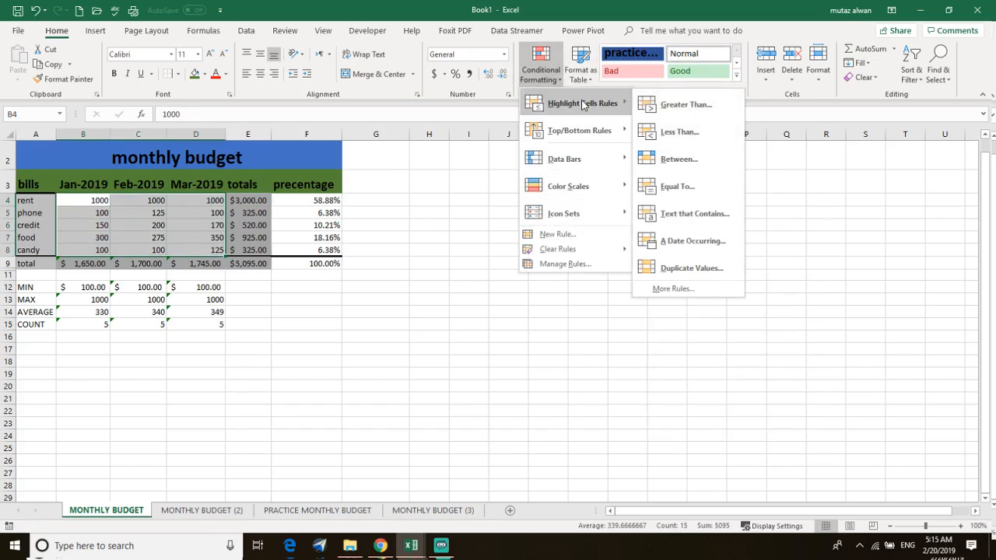
left_click(683, 104)
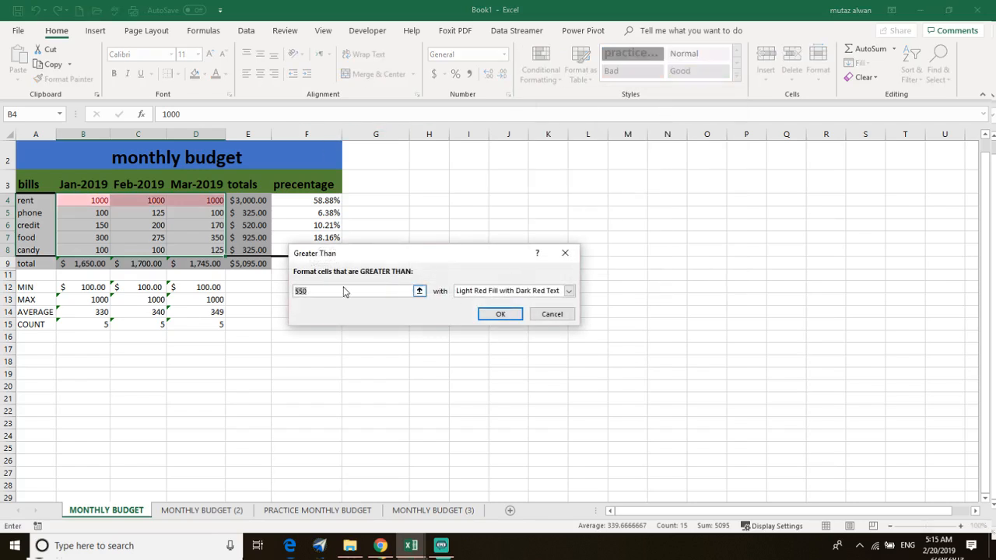
left_click_drag(318, 291, 286, 285)
type("100")
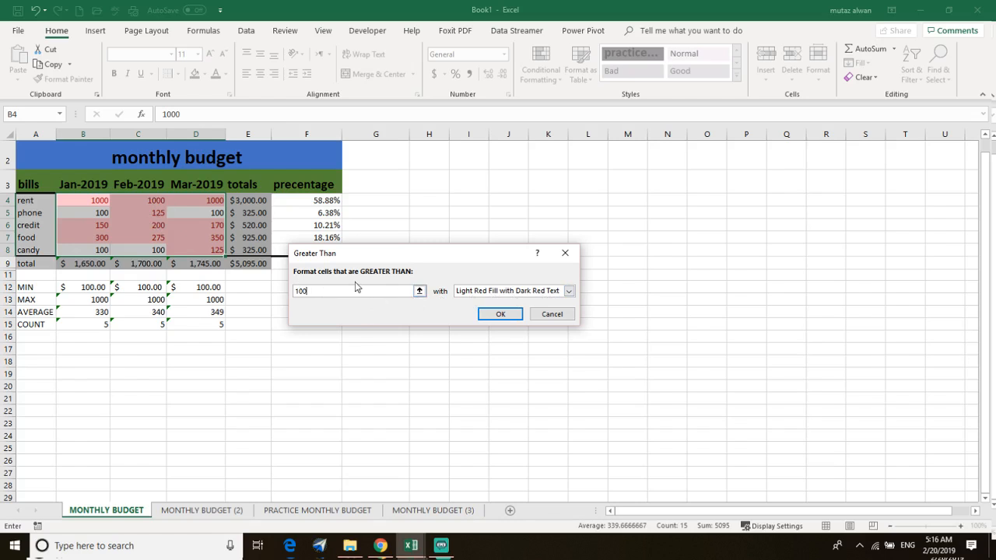
- Preview the threshold 500, set it to 200 instead, and apply the Greater Than rule with Light Red Fill with Dark Red Text
key("BackSpace")
key("BackSpace")
key("BackSpace")
type("00")
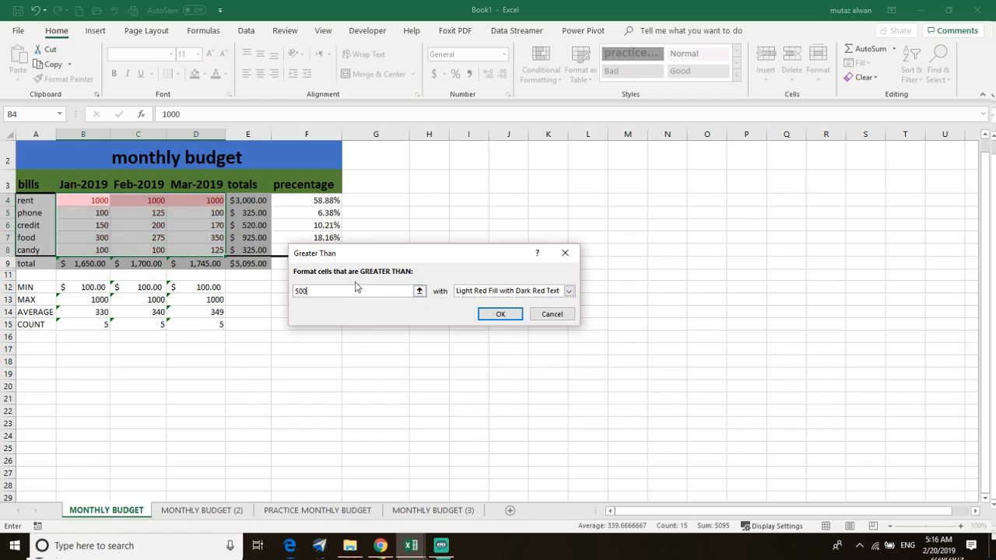
key("BackSpace")
key("BackSpace")
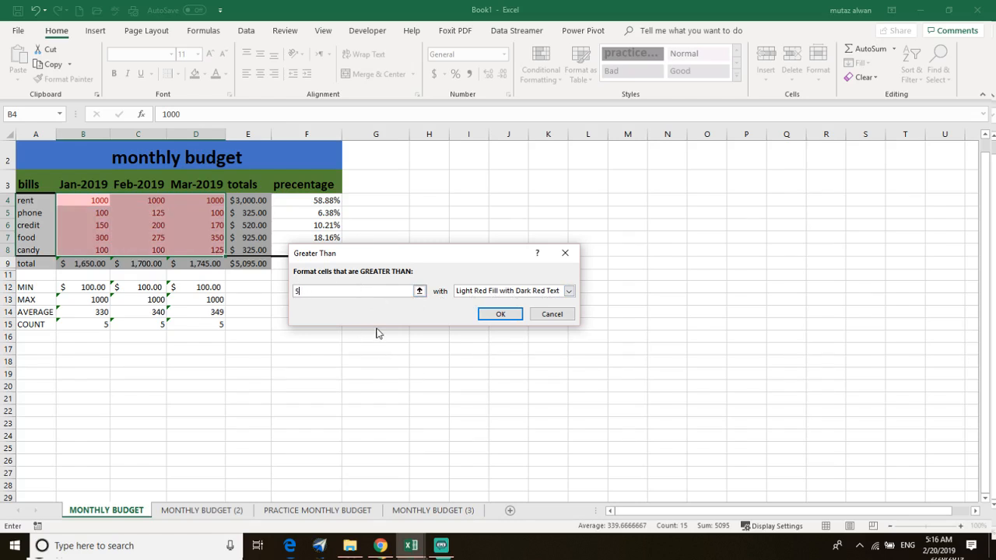
type("200")
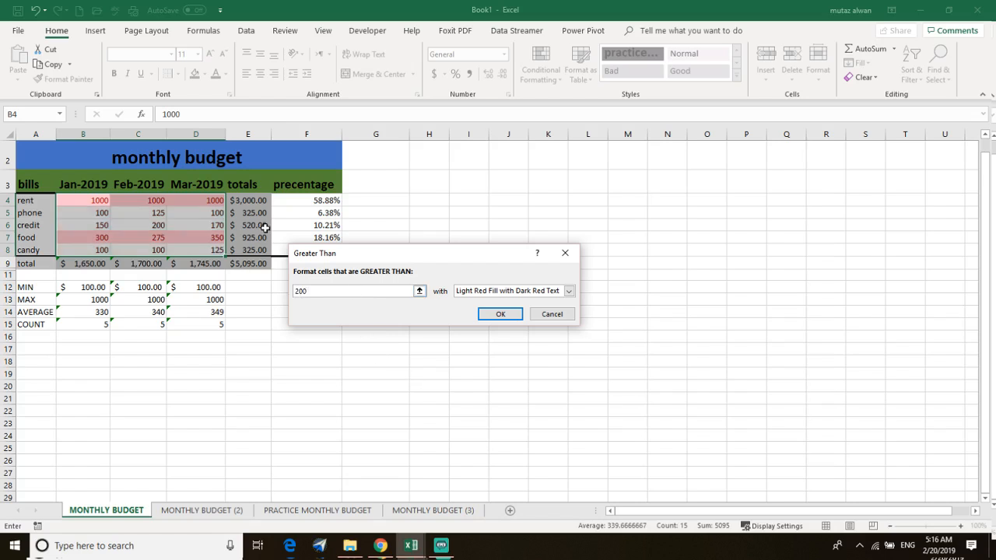
left_click(500, 314)
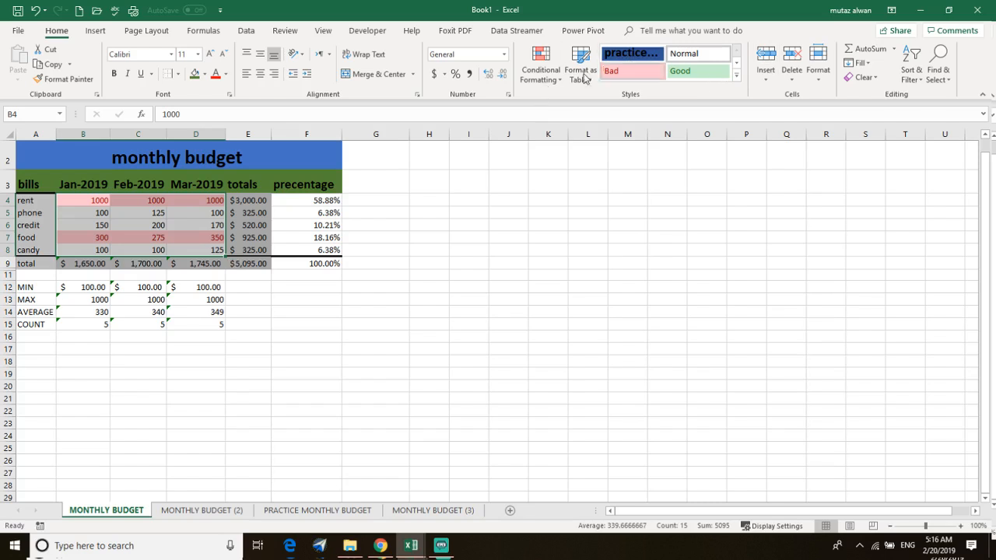
- Add another Greater Than 200 rule to B4:D8, previewing Red Border before applying Green Fill with Dark Green Text
left_click(554, 77)
mouse_move(564, 113)
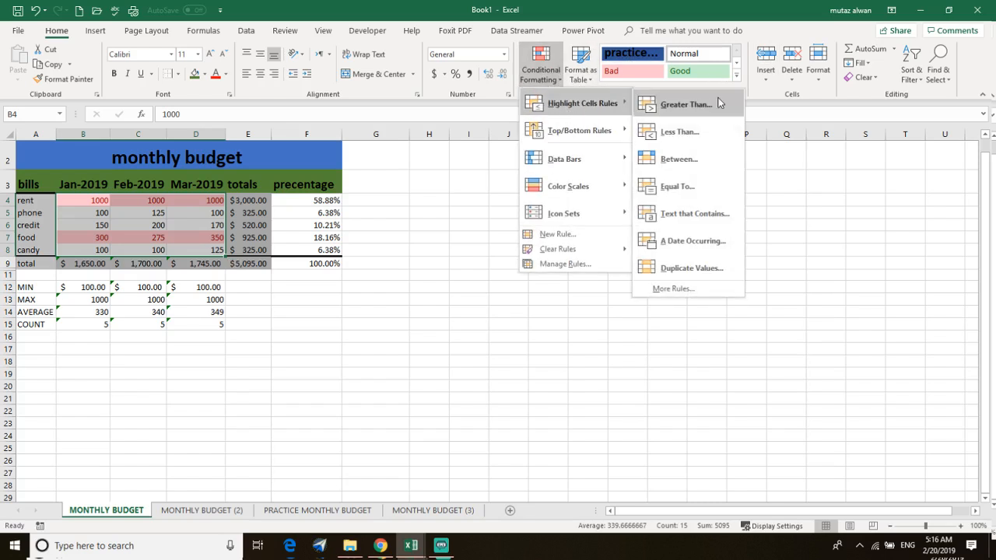
left_click(712, 103)
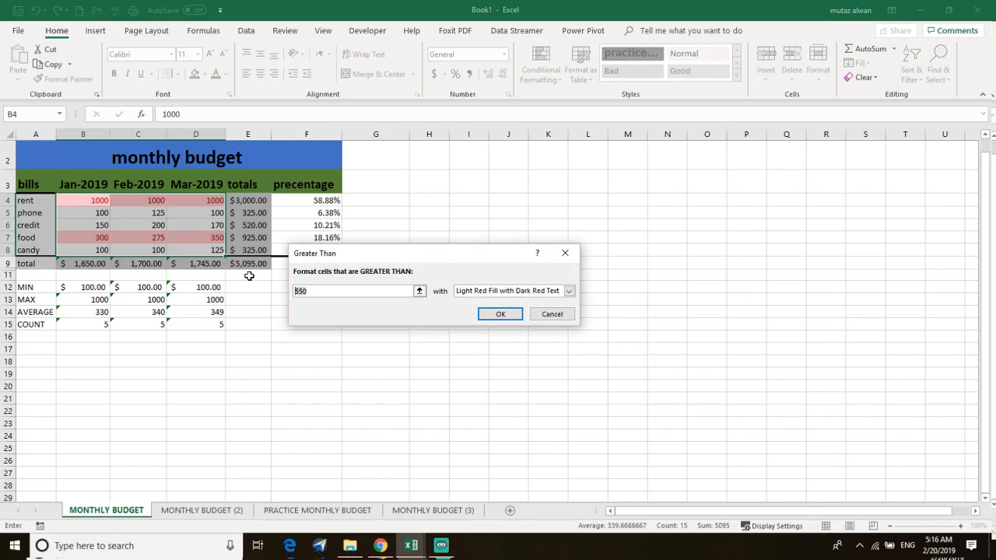
type("200")
left_click(569, 290)
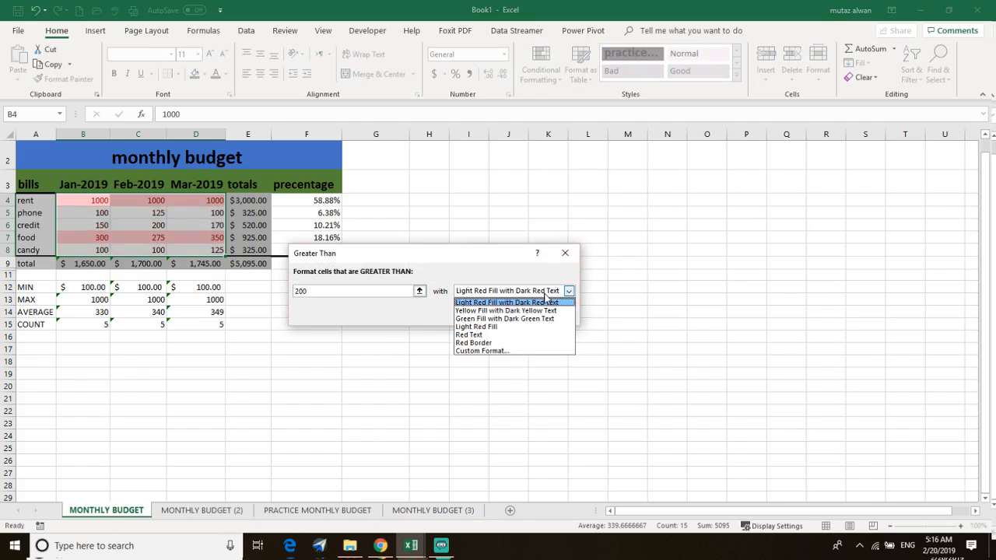
left_click(496, 343)
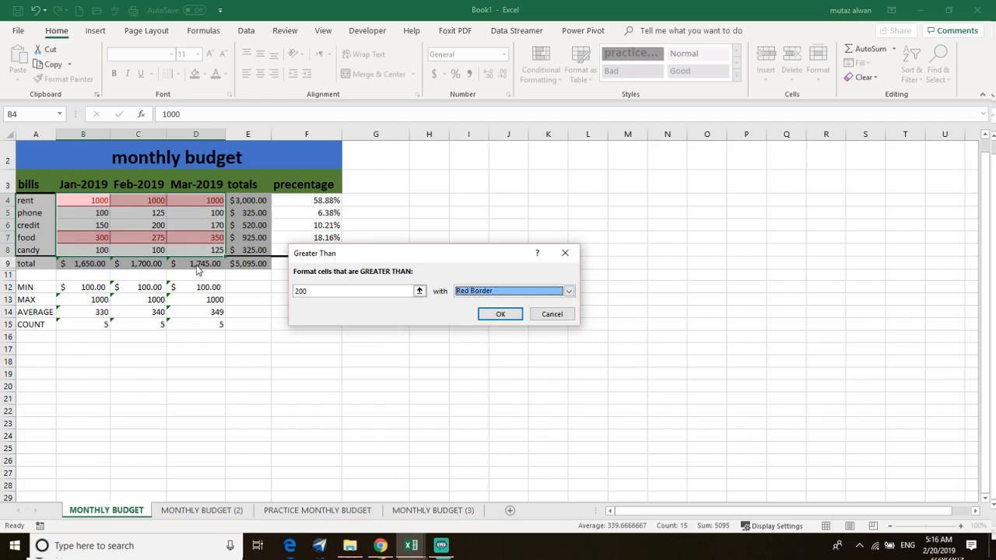
left_click(519, 292)
left_click(520, 319)
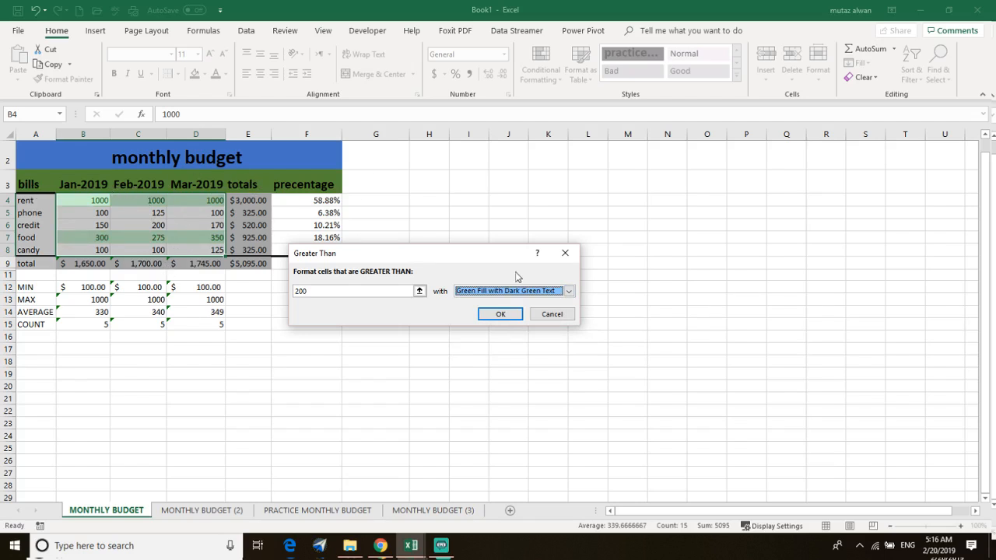
left_click(498, 314)
left_click(383, 361)
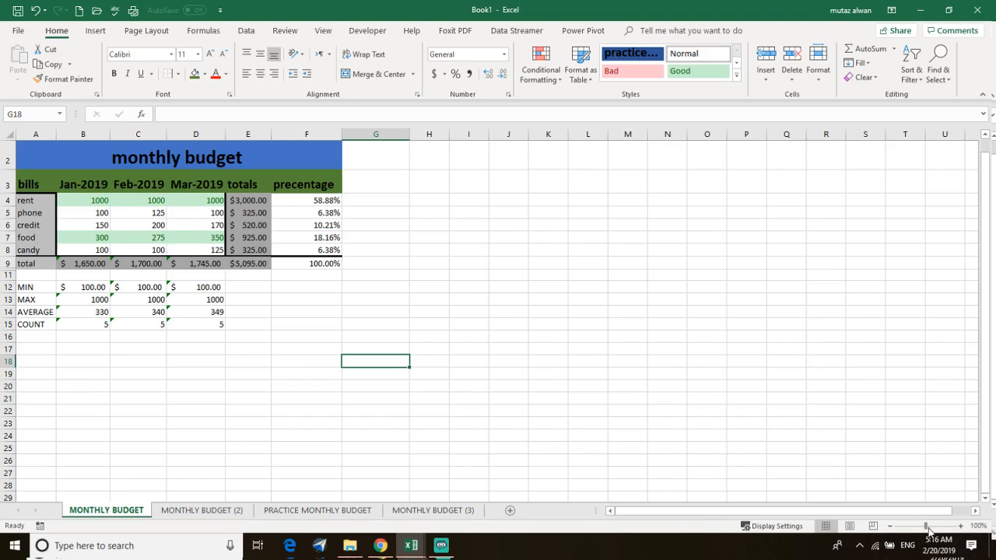
mouse_move(927, 532)
left_mouse_down()
mouse_move(936, 532)
mouse_move(926, 532)
left_mouse_up()
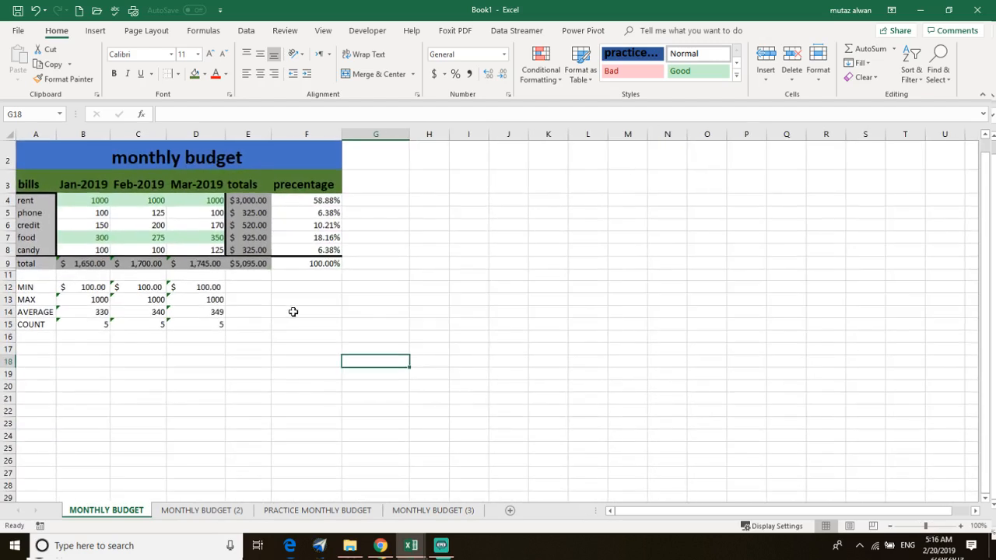